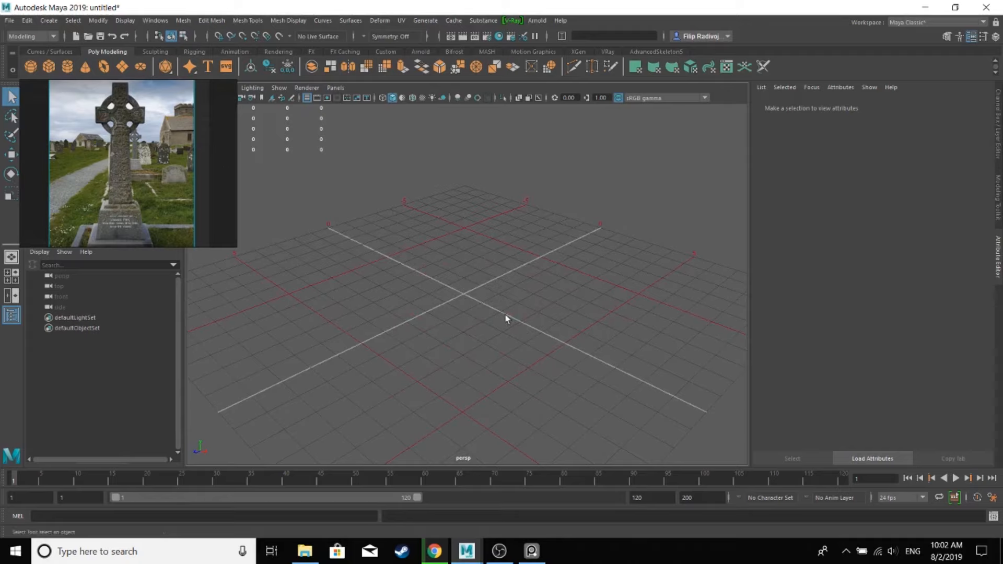
- Create a polygon cube and set its scale to 2 in X, 0.3 in Y and 2 in Z
{"action": "right_click_drag", "start_coordinate": [499, 302], "coordinate": [493, 331], "text": "shift"}
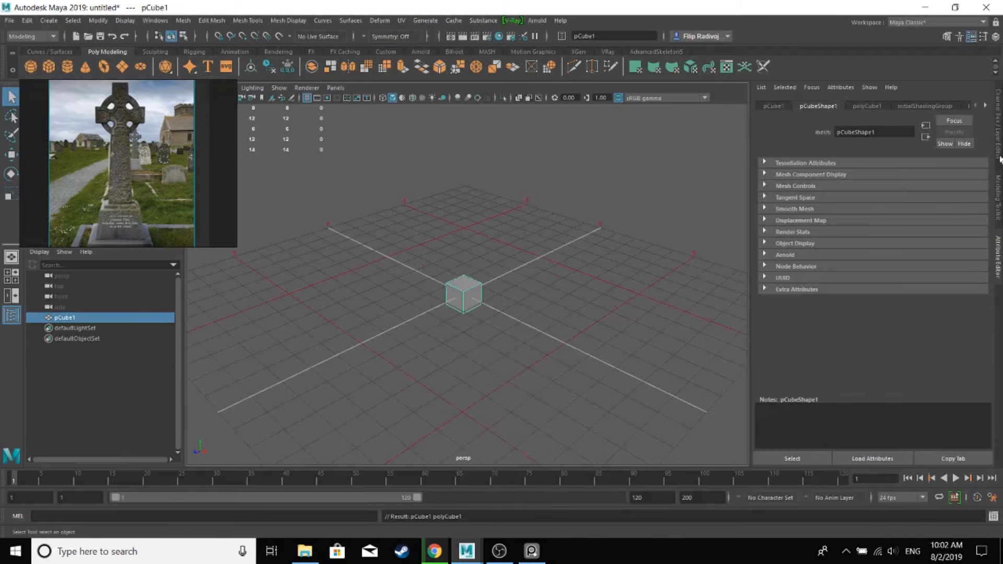
{"action": "key", "text": "r"}
{"action": "left_click_drag", "start_coordinate": [497, 311], "coordinate": [551, 313]}
{"action": "left_click", "coordinate": [998, 137]}
{"action": "type", "text": "2"}
{"action": "left_click", "coordinate": [968, 184]}
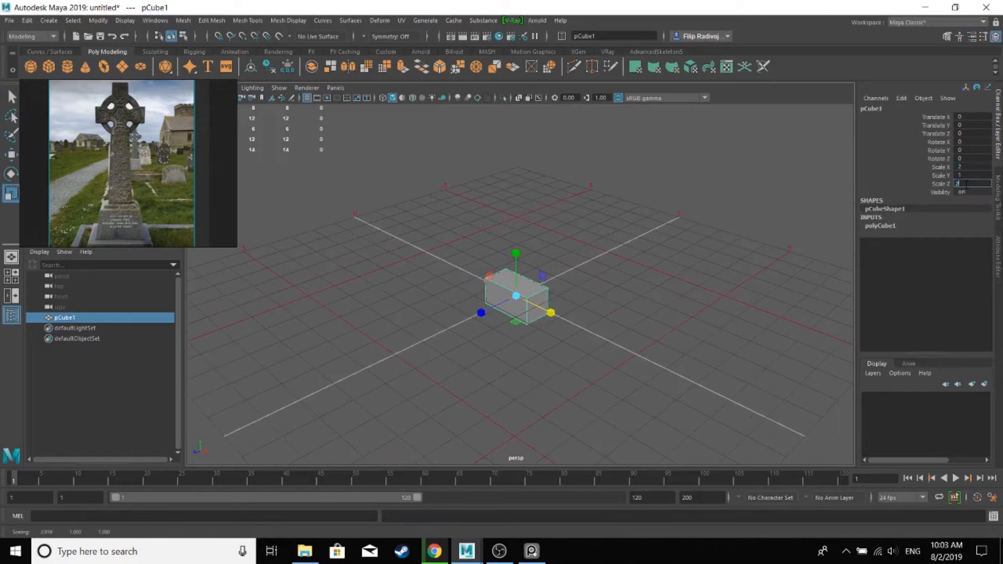
{"action": "type", "text": "2"}
{"action": "key", "text": "Return"}
{"action": "left_click", "coordinate": [970, 176]}
{"action": "type", "text": "0.3"}
{"action": "key", "text": "Return"}
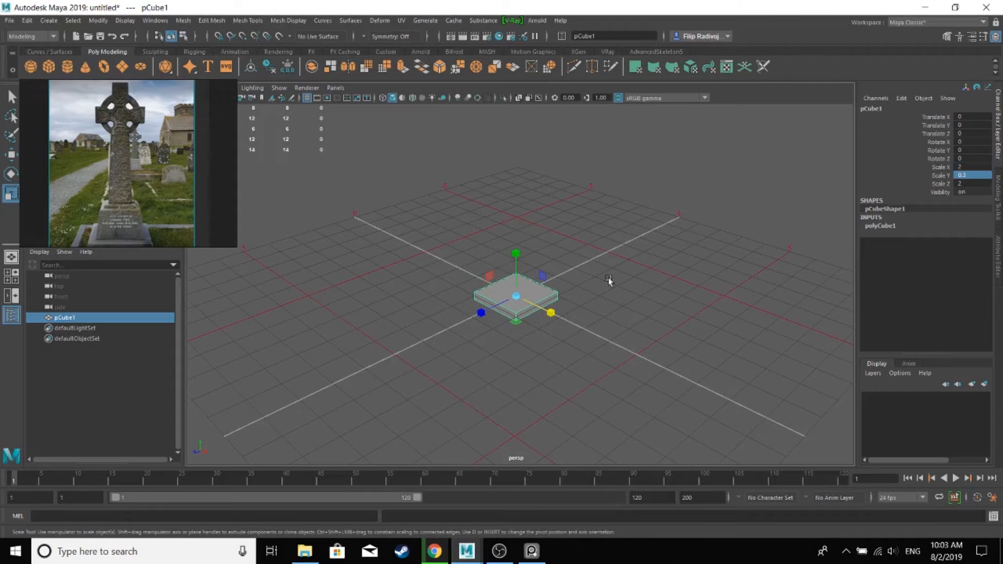
- Extrude the slab's top face inward with an offset of about 18
{"action": "left_click_drag", "start_coordinate": [637, 377], "coordinate": [649, 360], "text": "alt"}
{"action": "scroll", "coordinate": [649, 361], "scroll_direction": "up", "scroll_amount": 3}
{"action": "middle_click_drag", "start_coordinate": [127, 193], "coordinate": [124, 177]}
{"action": "left_click_drag", "start_coordinate": [498, 348], "coordinate": [598, 392], "text": "alt"}
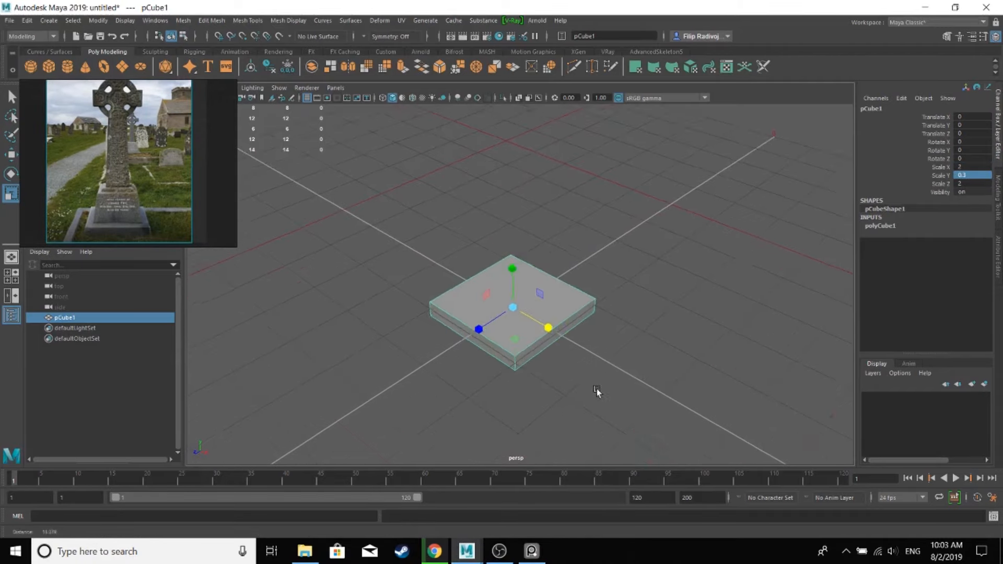
{"action": "right_click_drag", "start_coordinate": [544, 298], "coordinate": [547, 303]}
{"action": "key", "text": "ctrl+e"}
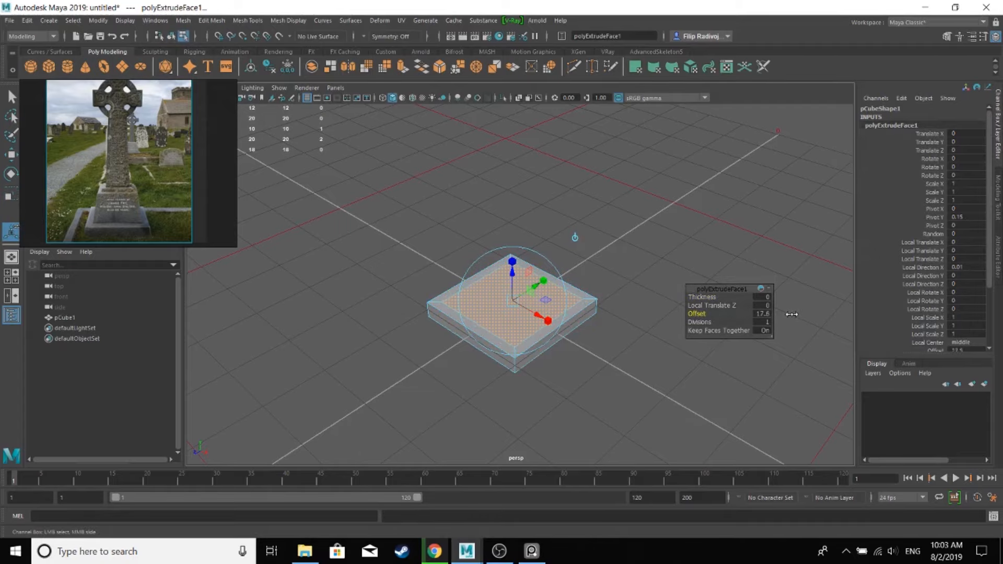
- Extrude the inset top face upward with a thickness of 100 to form the pedestal block
{"action": "key", "text": "ctrl+e"}
{"action": "left_click_drag", "start_coordinate": [701, 297], "coordinate": [999, 285]}
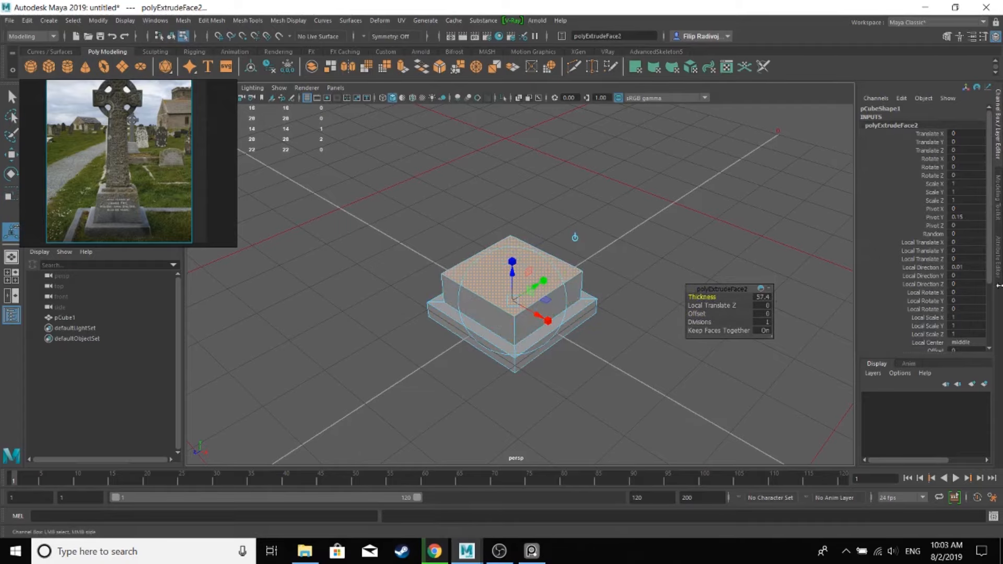
{"action": "left_click_drag", "start_coordinate": [703, 297], "coordinate": [913, 297]}
{"action": "left_click_drag", "start_coordinate": [742, 334], "coordinate": [716, 316], "text": "alt"}
{"action": "scroll", "coordinate": [717, 316], "scroll_direction": "up", "scroll_amount": 3}
{"action": "left_click", "coordinate": [760, 299]}
{"action": "type", "text": "100"}
{"action": "key", "text": "Return"}
- Extrude the pedestal block's top face inward with an offset of 30
{"action": "left_click_drag", "start_coordinate": [660, 210], "coordinate": [649, 223], "text": "alt"}
{"action": "middle_click_drag", "start_coordinate": [163, 153], "coordinate": [150, 173]}
{"action": "key", "text": "ctrl+e"}
{"action": "left_click", "coordinate": [504, 90]}
{"action": "key", "text": "ctrl+e"}
{"action": "left_click", "coordinate": [503, 90]}
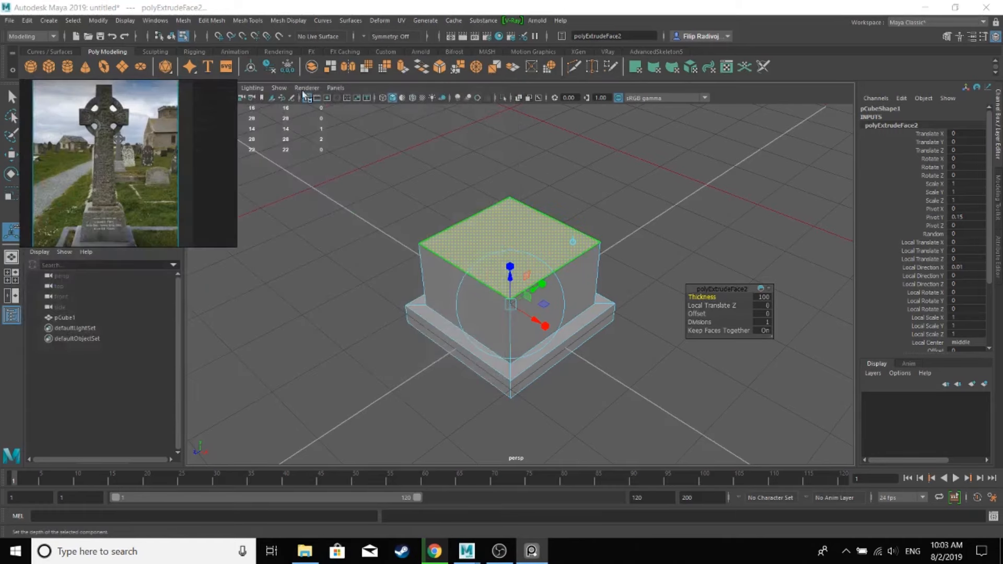
{"action": "key", "text": "ctrl+e"}
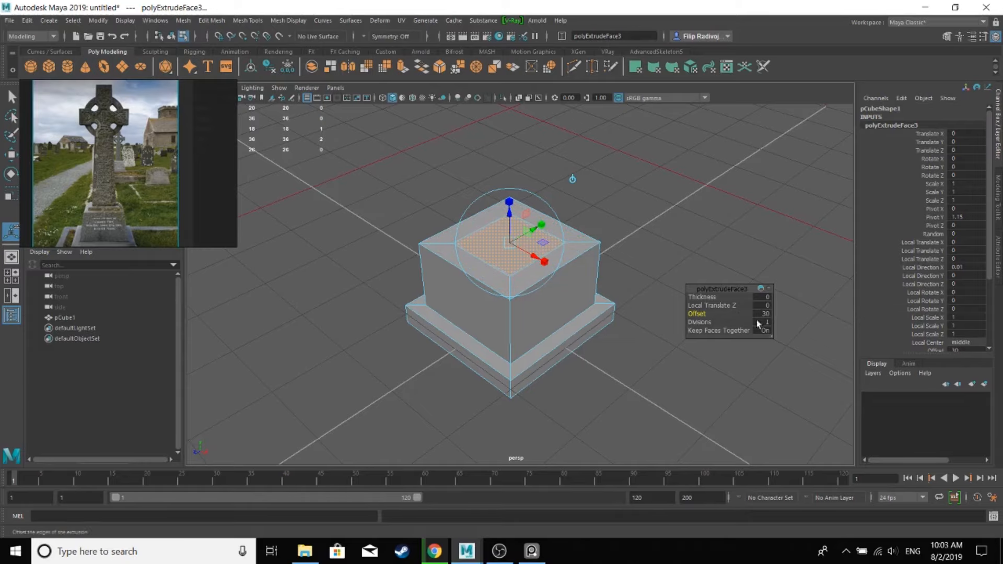
- Extrude the inset face upward into a tall shaft and scale its top face down to taper it
{"action": "key", "text": "ctrl+e"}
{"action": "key", "text": "w"}
{"action": "key", "text": "space"}
{"action": "scroll", "coordinate": [441, 370], "scroll_direction": "down", "scroll_amount": 8}
{"action": "key", "text": "f"}
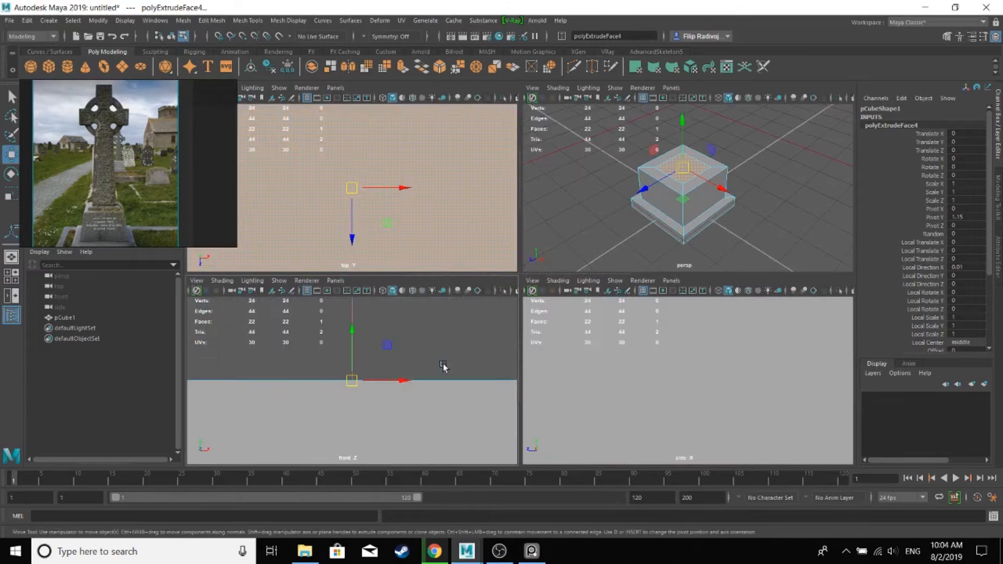
{"action": "scroll", "coordinate": [443, 366], "scroll_direction": "down", "scroll_amount": 10}
{"action": "middle_click_drag", "start_coordinate": [401, 351], "coordinate": [365, 422], "text": "alt"}
{"action": "left_click_drag", "start_coordinate": [377, 329], "coordinate": [377, 225]}
{"action": "scroll", "coordinate": [414, 353], "scroll_direction": "down", "scroll_amount": 6}
{"action": "mouse_move", "coordinate": [353, 345]}
{"action": "middle_mouse_down", "text": "alt"}
{"action": "mouse_move", "coordinate": [367, 380]}
{"action": "mouse_move", "coordinate": [362, 356]}
{"action": "middle_mouse_up", "text": "alt"}
{"action": "left_click_drag", "start_coordinate": [369, 316], "coordinate": [367, 308]}
{"action": "middle_click_drag", "start_coordinate": [400, 383], "coordinate": [368, 437], "text": "alt"}
{"action": "scroll", "coordinate": [411, 374], "scroll_direction": "up", "scroll_amount": 5}
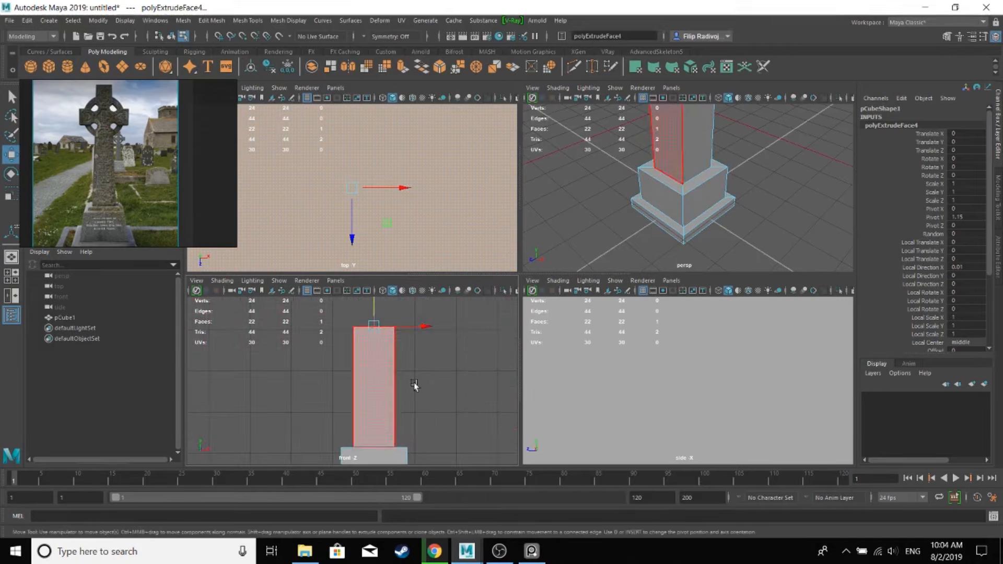
{"action": "key", "text": "r"}
{"action": "left_click_drag", "start_coordinate": [374, 327], "coordinate": [368, 329]}
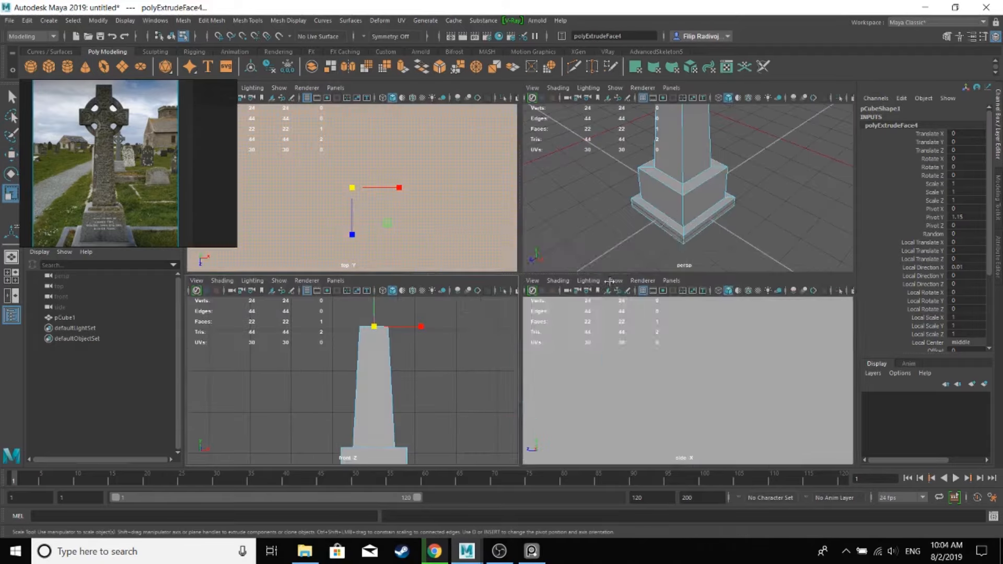
- Bevel the four edges around the shaft's top face with a fraction of 0.3
{"action": "key", "text": "space"}
{"action": "key", "text": "space"}
{"action": "key", "text": "space"}
{"action": "middle_click_drag", "start_coordinate": [515, 291], "coordinate": [555, 336], "text": "alt"}
{"action": "scroll", "coordinate": [615, 331], "scroll_direction": "up", "scroll_amount": 5}
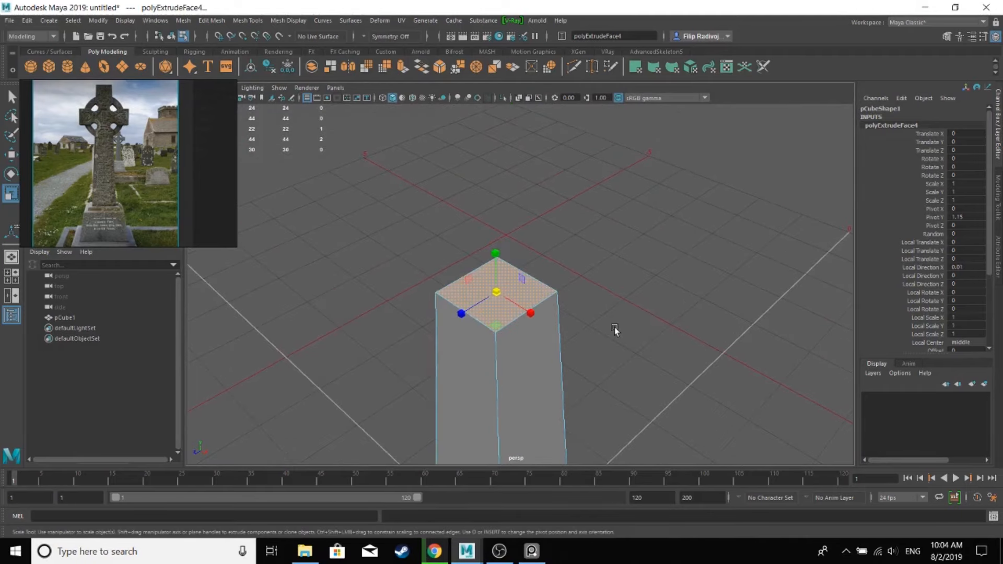
{"action": "scroll", "coordinate": [111, 142], "scroll_direction": "up", "scroll_amount": 4}
{"action": "middle_click_drag", "start_coordinate": [110, 142], "coordinate": [129, 212]}
{"action": "scroll", "coordinate": [139, 189], "scroll_direction": "up", "scroll_amount": 2}
{"action": "left_click", "coordinate": [553, 290]}
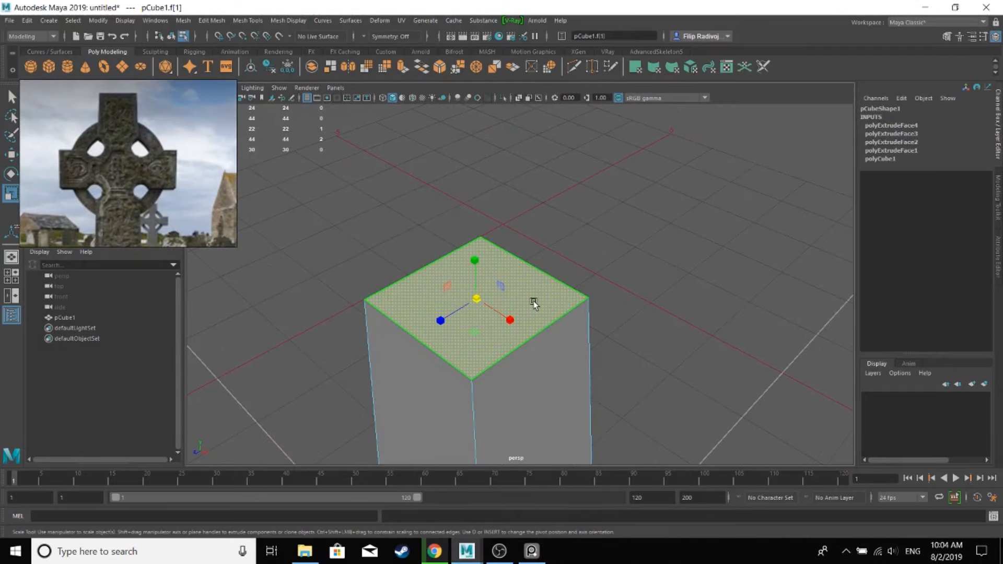
{"action": "key", "text": "ctrl+e"}
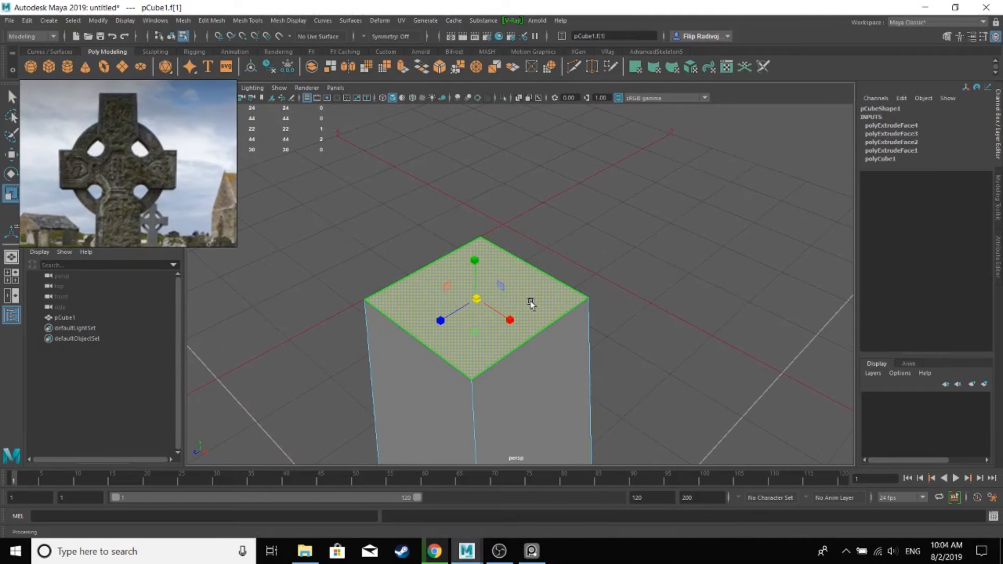
{"action": "right_click_drag", "start_coordinate": [539, 312], "coordinate": [540, 285]}
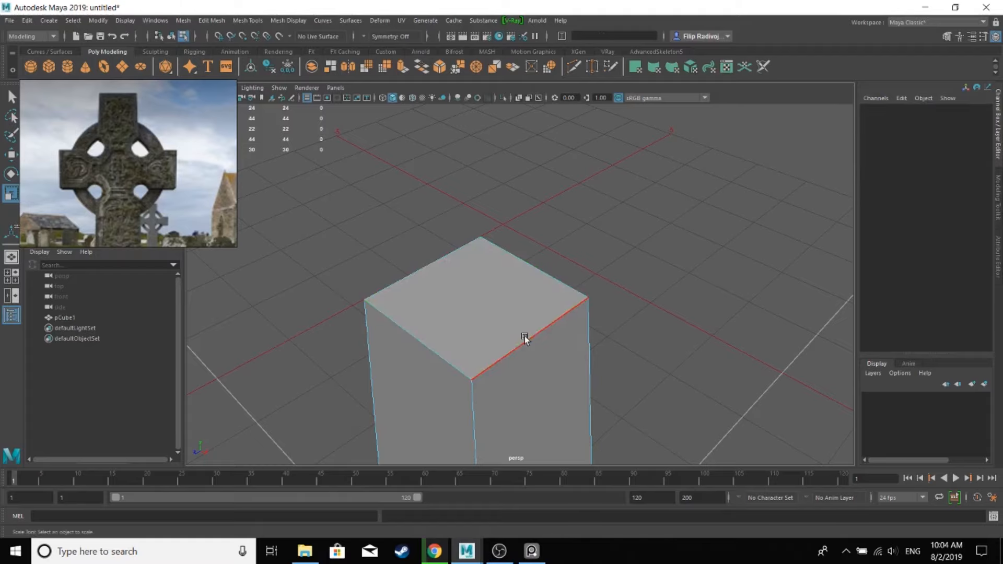
{"action": "left_click", "coordinate": [524, 338]}
{"action": "left_click", "coordinate": [446, 256], "text": "shift"}
{"action": "key", "text": "ctrl+b"}
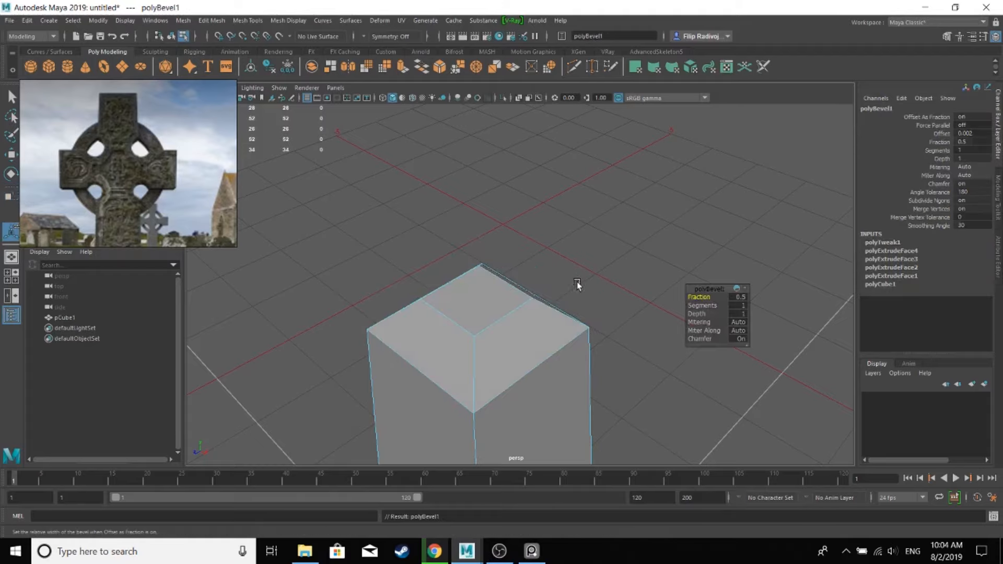
{"action": "left_click", "coordinate": [741, 299]}
{"action": "type", "text": "0.3"}
{"action": "key", "text": "Return"}
- Extrude the shaft's small top face upward to form the narrower upper pillar of the cross
{"action": "right_click_drag", "start_coordinate": [490, 270], "coordinate": [485, 297]}
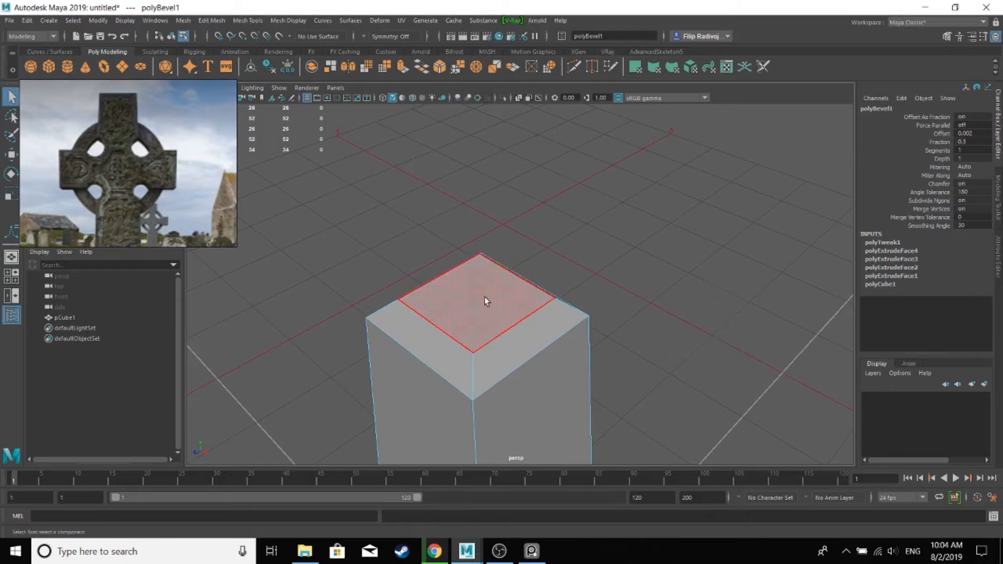
{"action": "left_click", "coordinate": [481, 296]}
{"action": "key", "text": "ctrl+e"}
{"action": "key", "text": "w"}
{"action": "left_click_drag", "start_coordinate": [475, 293], "coordinate": [472, 138]}
{"action": "scroll", "coordinate": [535, 189], "scroll_direction": "down", "scroll_amount": 4}
{"action": "left_click_drag", "start_coordinate": [504, 314], "coordinate": [559, 271], "text": "alt"}
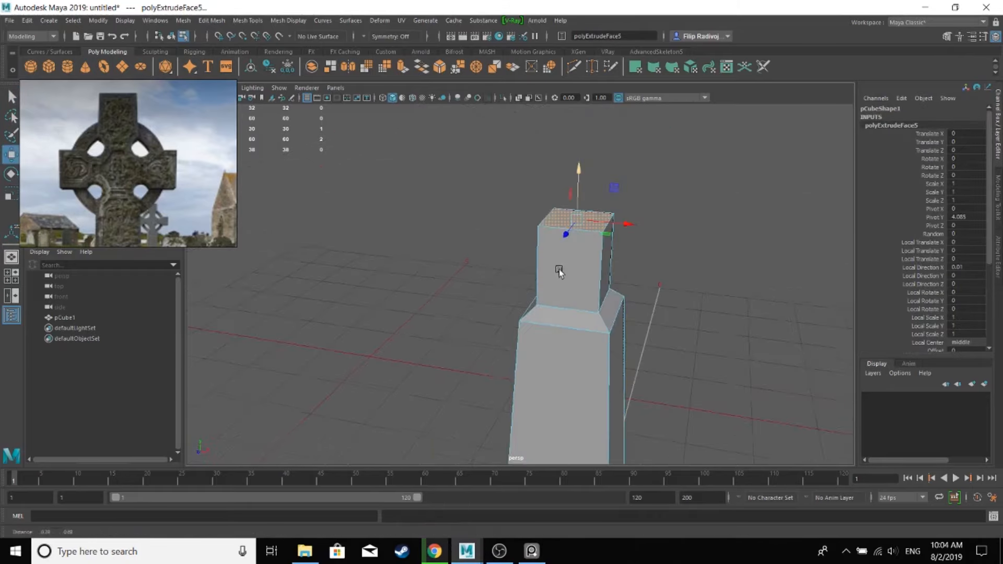
{"action": "left_click_drag", "start_coordinate": [578, 172], "coordinate": [577, 99]}
{"action": "left_click_drag", "start_coordinate": [595, 251], "coordinate": [555, 286], "text": "alt"}
{"action": "scroll", "coordinate": [555, 285], "scroll_direction": "up", "scroll_amount": 2}
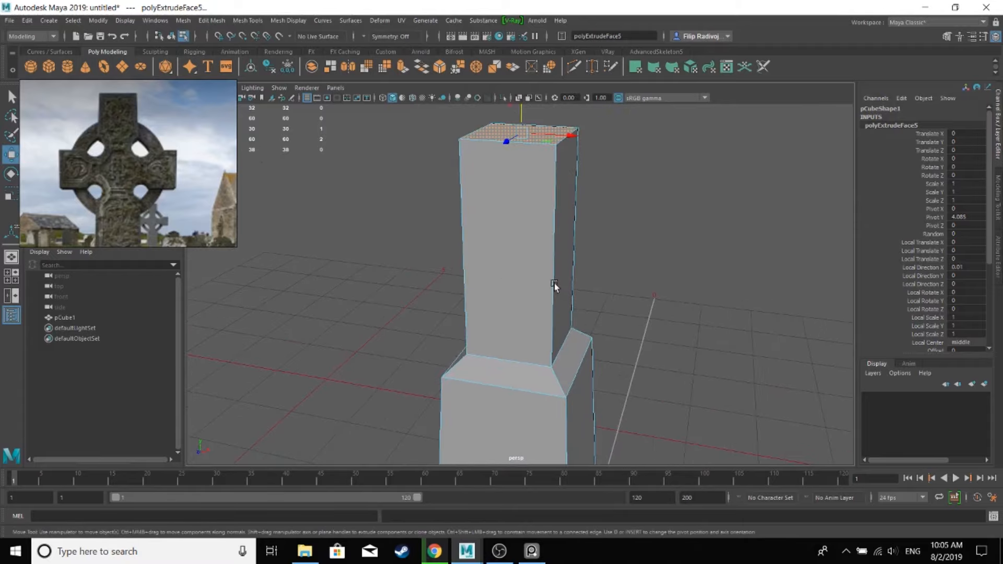
- Insert two horizontal edge loops across the upper pillar in the front view
{"action": "scroll", "coordinate": [554, 283], "scroll_direction": "down", "scroll_amount": 4}
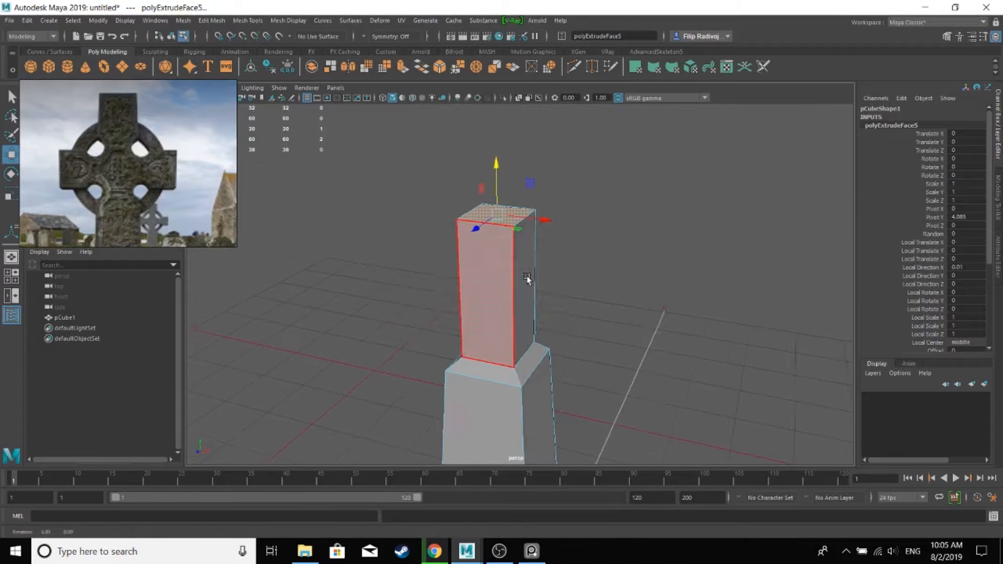
{"action": "key", "text": "space"}
{"action": "key", "text": "space"}
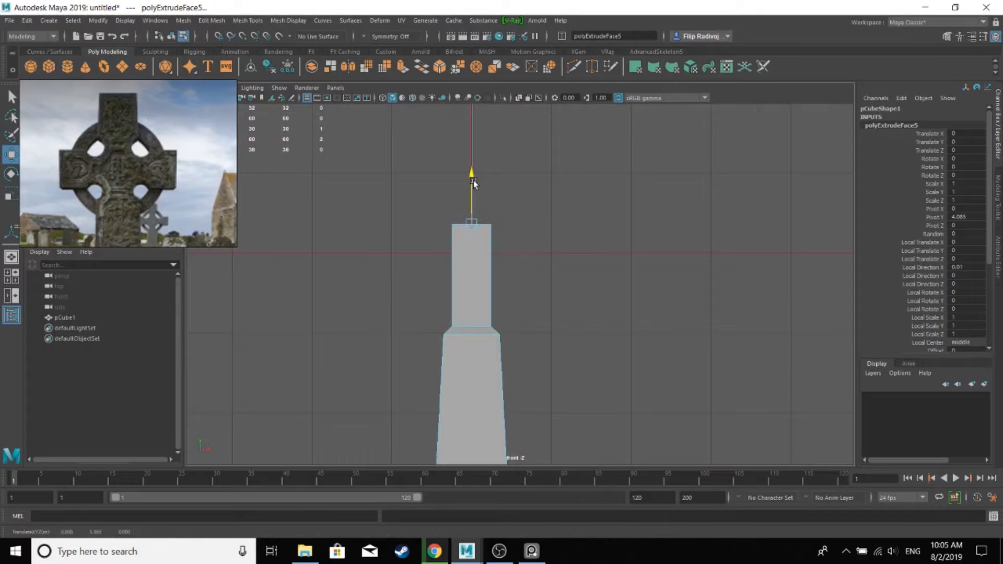
{"action": "scroll", "coordinate": [469, 338], "scroll_direction": "up", "scroll_amount": 3}
{"action": "left_click", "coordinate": [444, 296]}
{"action": "right_click_drag", "start_coordinate": [444, 296], "coordinate": [417, 305]}
{"action": "left_click", "coordinate": [852, 120]}
{"action": "left_click", "coordinate": [473, 271]}
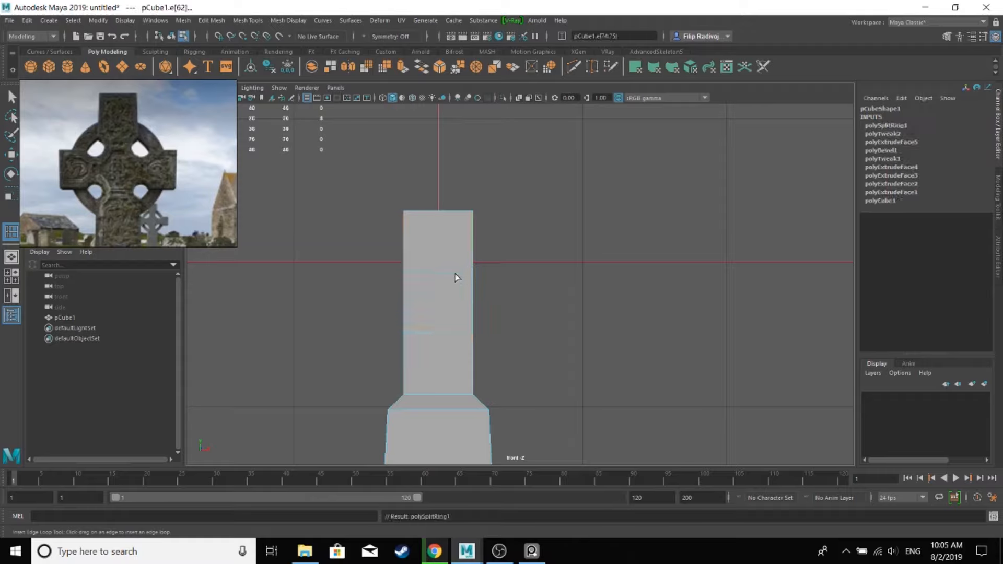
- Scale the two new edge loops slightly apart vertically to set the height of the cross arms
{"action": "key", "text": "q"}
{"action": "key", "text": "r"}
{"action": "left_click_drag", "start_coordinate": [437, 256], "coordinate": [440, 235]}
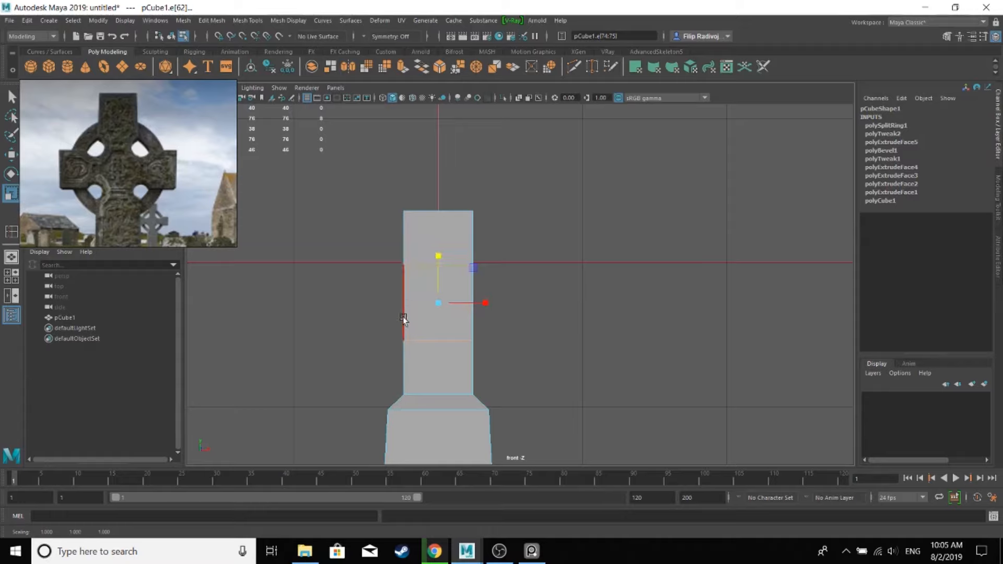
{"action": "right_click_drag", "start_coordinate": [407, 299], "coordinate": [451, 252]}
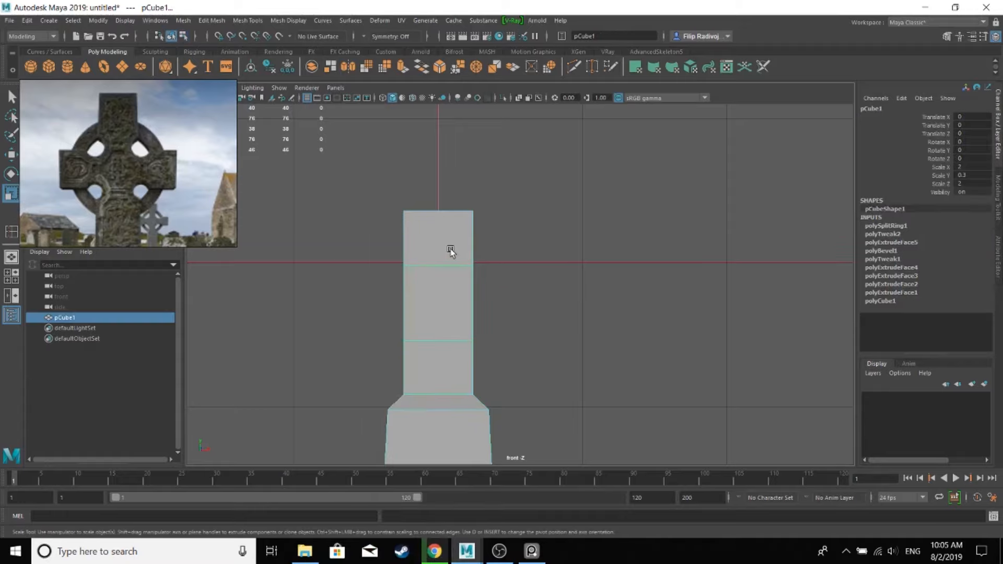
{"action": "middle_click_drag", "start_coordinate": [530, 324], "coordinate": [518, 303], "text": "alt"}
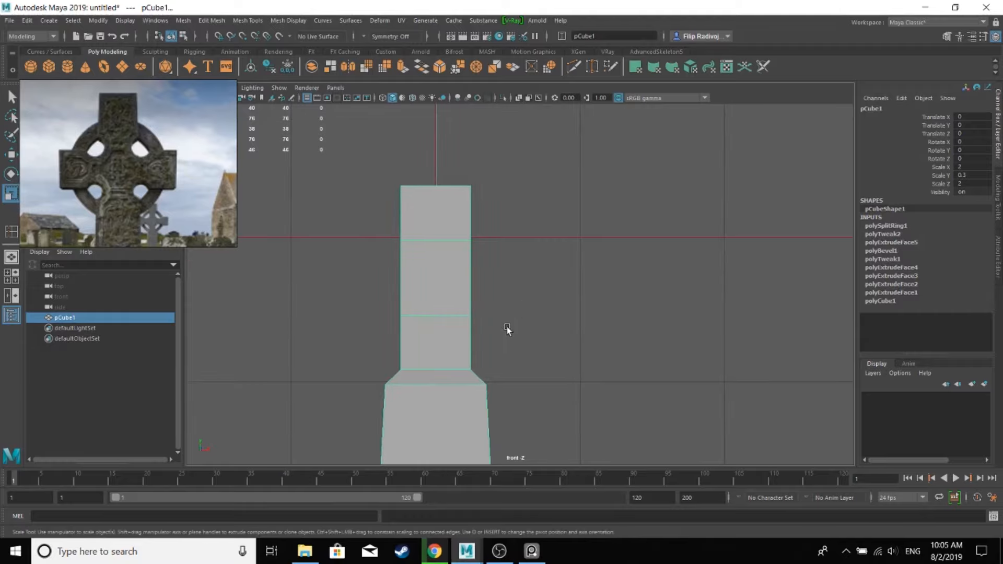
{"action": "scroll", "coordinate": [507, 329], "scroll_direction": "up", "scroll_amount": 1}
{"action": "middle_click_drag", "start_coordinate": [507, 329], "coordinate": [524, 319], "text": "alt"}
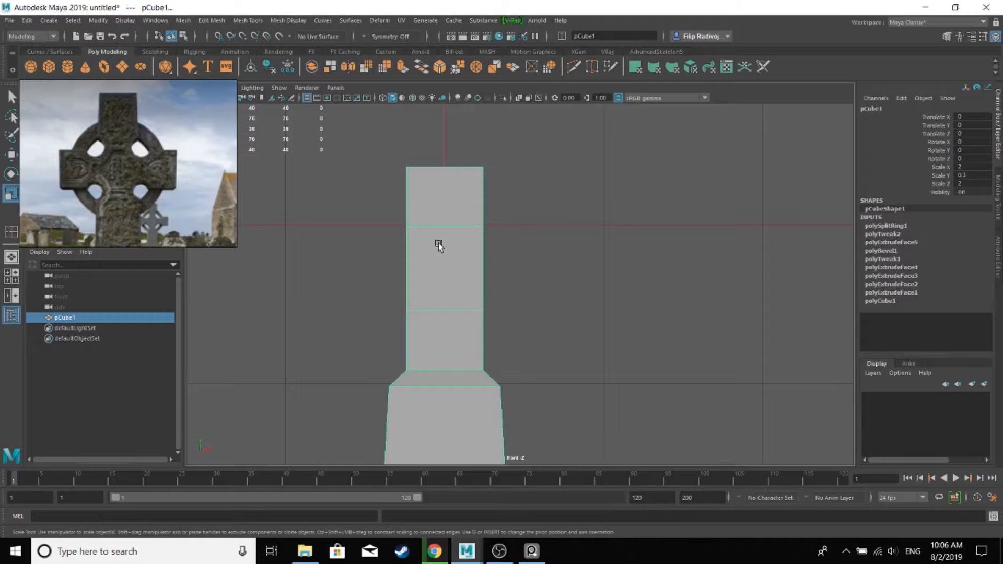
{"action": "right_click_drag", "start_coordinate": [438, 243], "coordinate": [496, 289], "text": "alt"}
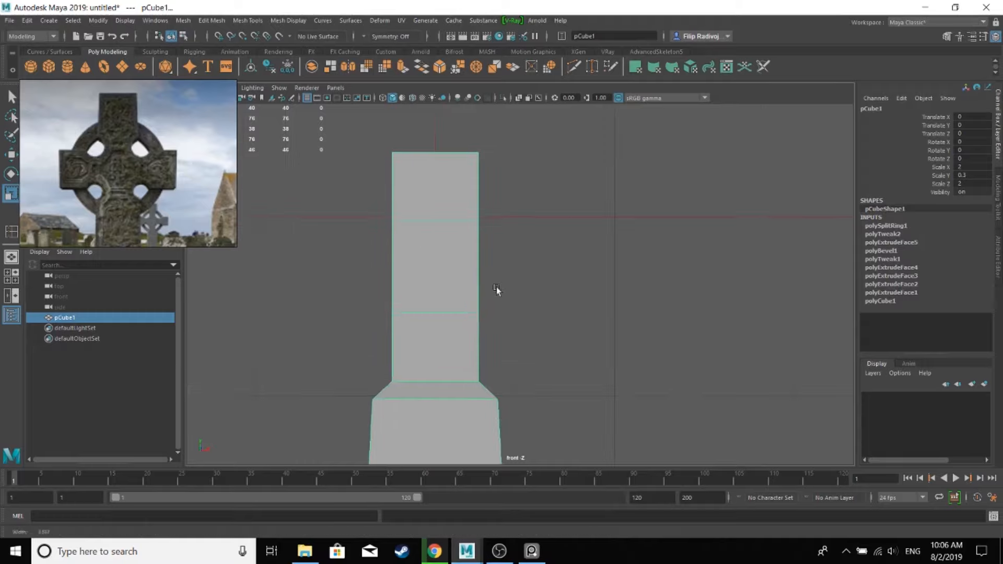
{"action": "middle_click_drag", "start_coordinate": [511, 303], "coordinate": [547, 307], "text": "alt"}
{"action": "right_click_drag", "start_coordinate": [547, 307], "coordinate": [590, 309], "text": "alt"}
{"action": "right_click_drag", "start_coordinate": [473, 243], "coordinate": [473, 214]}
{"action": "left_click", "coordinate": [476, 217]}
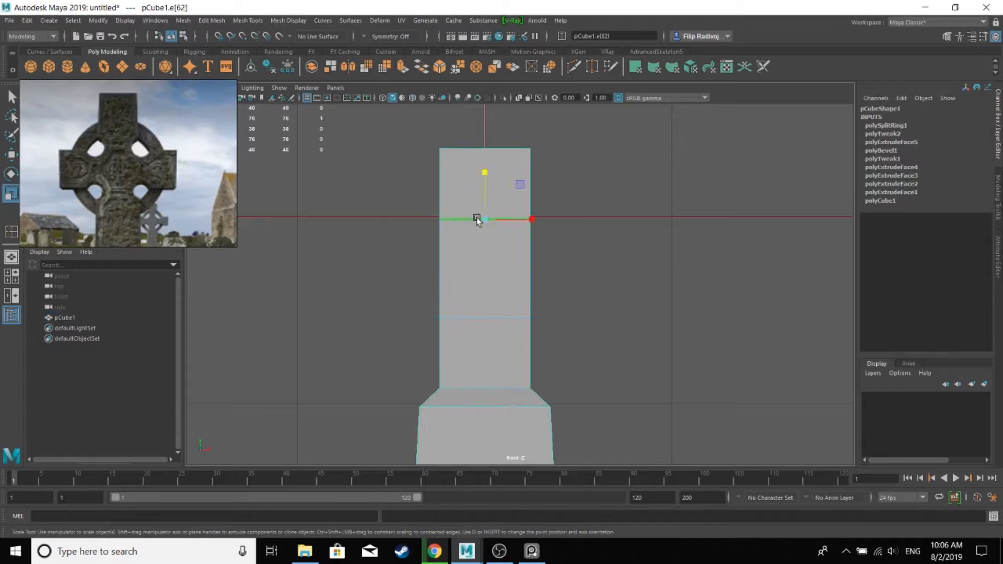
{"action": "left_click", "coordinate": [27, 21]}
{"action": "left_click", "coordinate": [48, 39]}
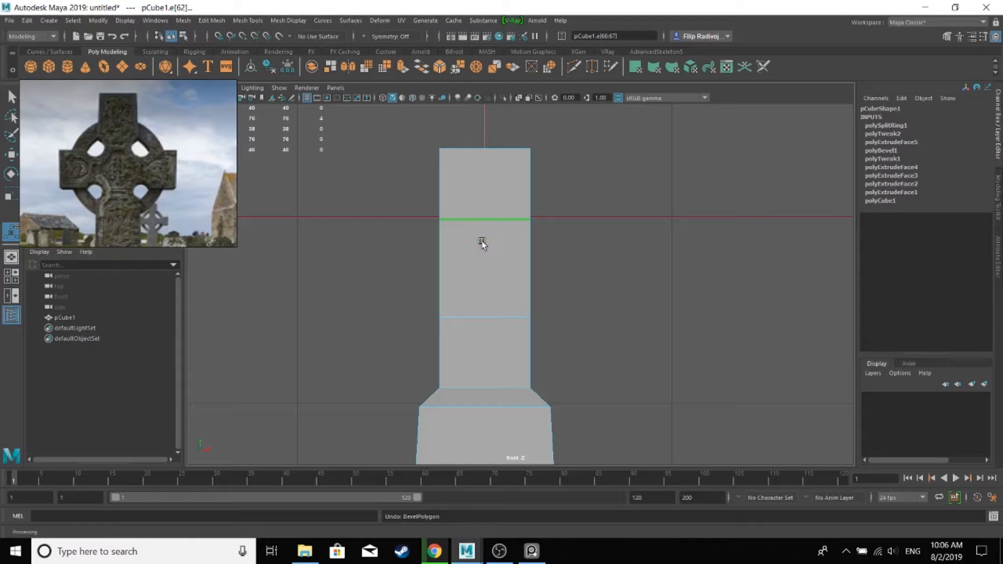
- Extrude the two opposite side faces between the edge loops outward to form the cross arms
{"action": "right_click_drag", "start_coordinate": [482, 241], "coordinate": [484, 273]}
{"action": "key", "text": "space"}
{"action": "key", "text": "space"}
{"action": "left_click", "coordinate": [428, 283]}
{"action": "left_click_drag", "start_coordinate": [709, 226], "coordinate": [597, 303], "text": "alt"}
{"action": "left_click", "coordinate": [696, 262], "text": "shift"}
{"action": "key", "text": "ctrl+e"}
{"action": "left_click_drag", "start_coordinate": [695, 296], "coordinate": [770, 312]}
{"action": "mouse_move", "coordinate": [704, 297]}
{"action": "left_mouse_down"}
{"action": "mouse_move", "coordinate": [753, 297]}
{"action": "mouse_move", "coordinate": [699, 294]}
{"action": "left_mouse_up"}
{"action": "left_click_drag", "start_coordinate": [543, 313], "coordinate": [686, 296], "text": "alt"}
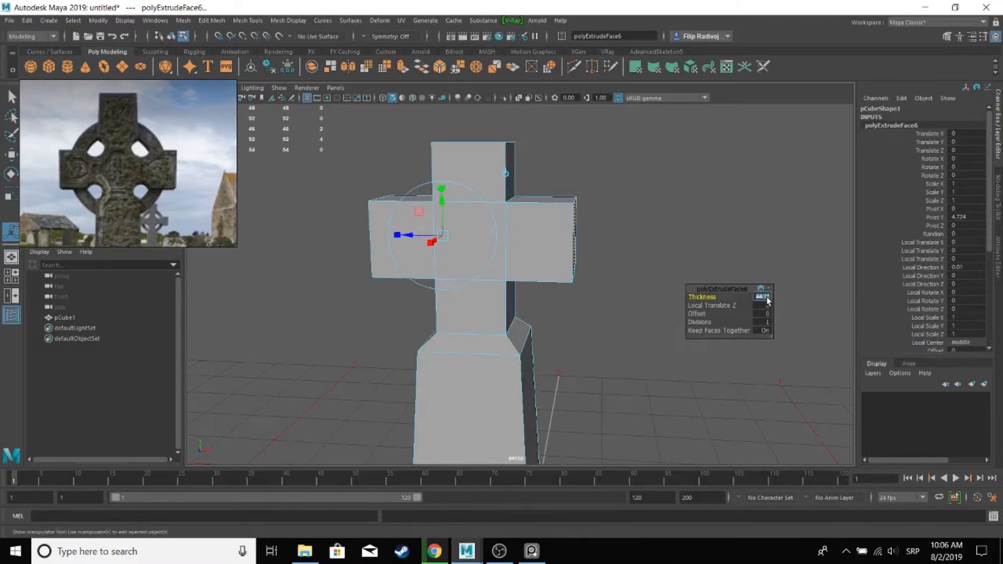
- Extrude the cross's top face upward to lengthen the upper arm
{"action": "left_click_drag", "start_coordinate": [587, 320], "coordinate": [556, 342], "text": "alt"}
{"action": "scroll", "coordinate": [556, 342], "scroll_direction": "up", "scroll_amount": 4}
{"action": "left_click", "coordinate": [433, 214]}
{"action": "key", "text": "ctrl+e"}
{"action": "key", "text": "ctrl+r"}
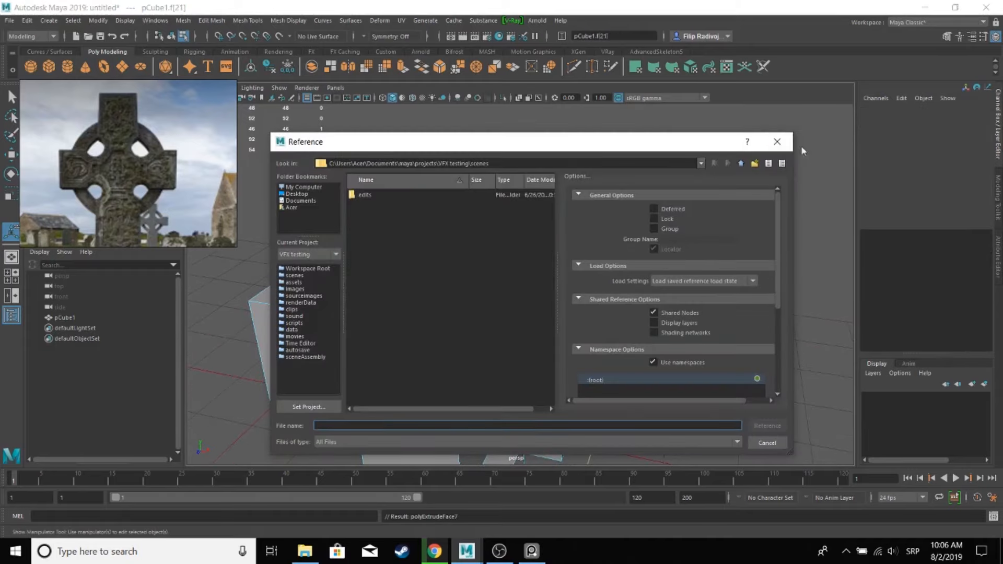
{"action": "left_click", "coordinate": [778, 142]}
{"action": "key", "text": "ctrl+e"}
{"action": "key", "text": "w"}
{"action": "left_click_drag", "start_coordinate": [412, 173], "coordinate": [409, 118]}
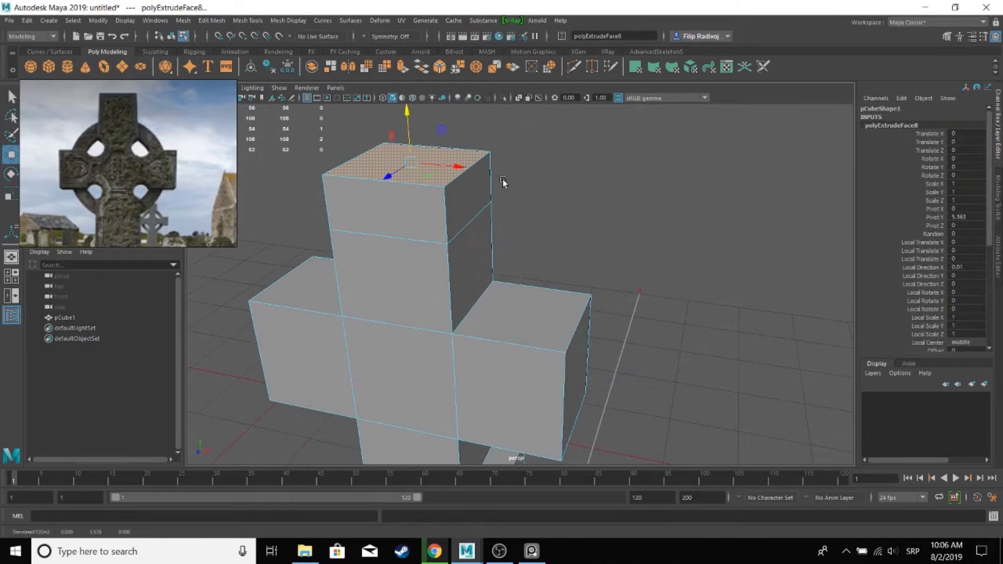
- Bevel the four inner corner edges where the cross arms meet the pillar, using 8 segments
{"action": "left_click_drag", "start_coordinate": [502, 180], "coordinate": [631, 233], "text": "alt"}
{"action": "scroll", "coordinate": [631, 233], "scroll_direction": "up", "scroll_amount": 3}
{"action": "middle_click_drag", "start_coordinate": [581, 264], "coordinate": [510, 357], "text": "alt"}
{"action": "left_click_drag", "start_coordinate": [509, 356], "coordinate": [455, 381], "text": "alt"}
{"action": "right_click_drag", "start_coordinate": [392, 320], "coordinate": [387, 285]}
{"action": "left_click", "coordinate": [398, 319]}
{"action": "left_click_drag", "start_coordinate": [400, 316], "coordinate": [468, 272], "text": "alt"}
{"action": "left_click", "coordinate": [459, 147], "text": "shift"}
{"action": "left_click", "coordinate": [685, 215], "text": "shift"}
{"action": "left_click", "coordinate": [619, 371], "text": "shift"}
{"action": "scroll", "coordinate": [485, 292], "scroll_direction": "up", "scroll_amount": 2}
{"action": "key", "text": "ctrl+b"}
{"action": "left_click_drag", "start_coordinate": [597, 328], "coordinate": [716, 306], "text": "alt"}
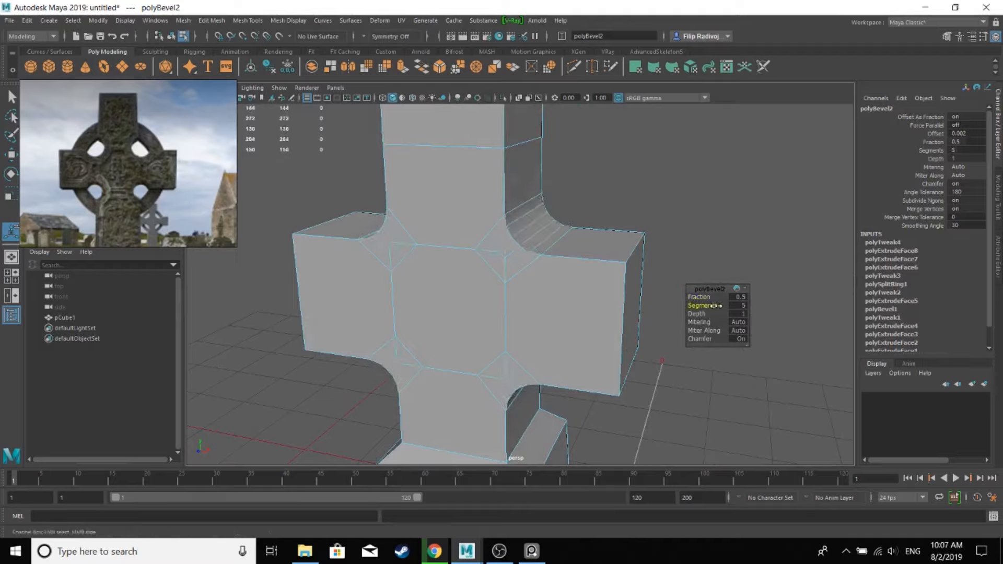
{"action": "type", "text": "8"}
{"action": "key", "text": "Return"}
- Examine the rounded inner corners of the cross from the side and the front
{"action": "left_click_drag", "start_coordinate": [601, 256], "coordinate": [641, 244], "text": "alt"}
{"action": "scroll", "coordinate": [641, 244], "scroll_direction": "down", "scroll_amount": 2}
{"action": "middle_click_drag", "start_coordinate": [641, 244], "coordinate": [528, 291], "text": "alt"}
{"action": "left_click_drag", "start_coordinate": [528, 291], "coordinate": [576, 291], "text": "alt"}
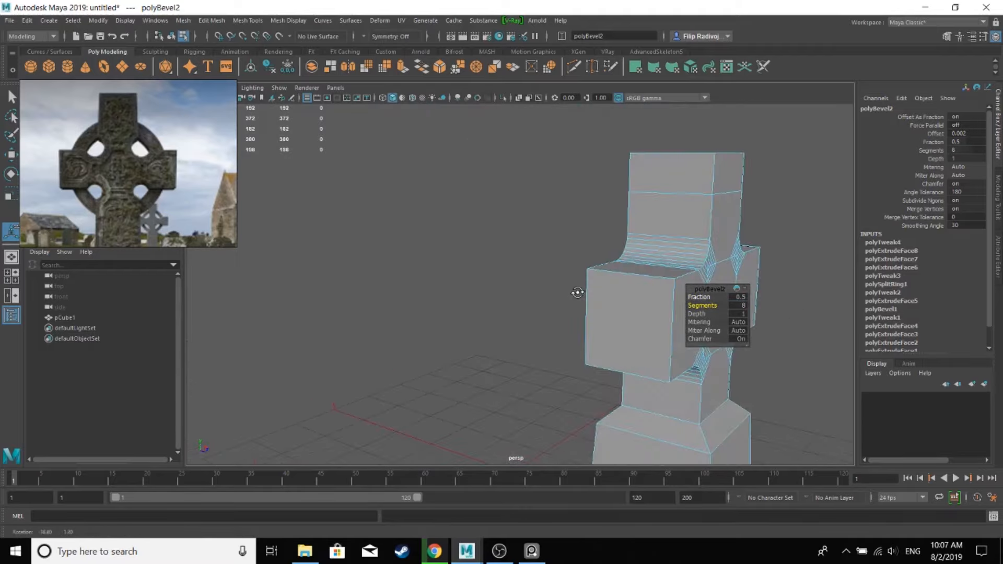
{"action": "scroll", "coordinate": [488, 303], "scroll_direction": "down", "scroll_amount": 4}
{"action": "left_click_drag", "start_coordinate": [488, 302], "coordinate": [440, 303], "text": "alt"}
{"action": "scroll", "coordinate": [440, 302], "scroll_direction": "up", "scroll_amount": 4}
{"action": "middle_click_drag", "start_coordinate": [438, 256], "coordinate": [463, 312], "text": "alt"}
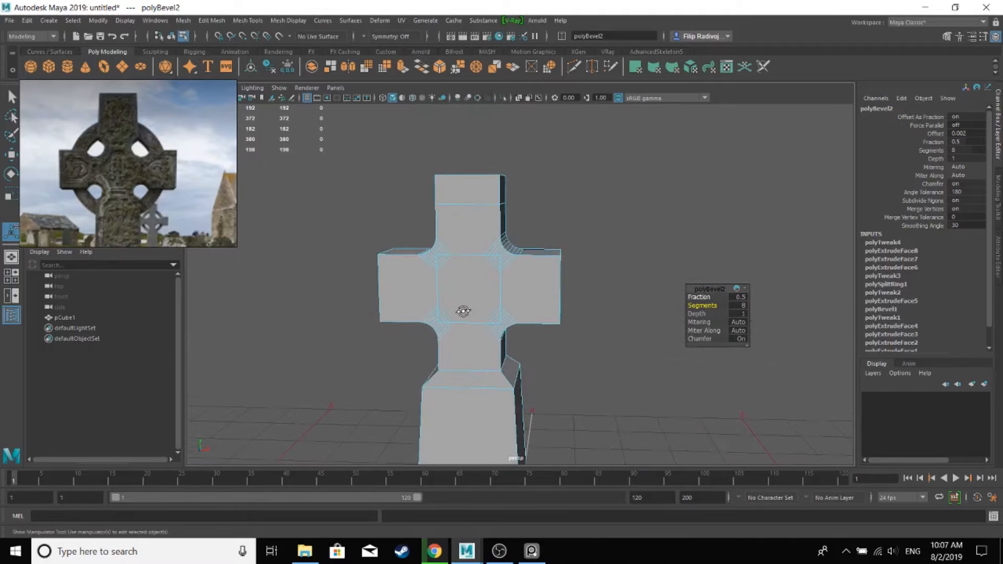
- Enlarge and recentre the reference photo on the ringed head of the cross
{"action": "scroll", "coordinate": [465, 303], "scroll_direction": "up", "scroll_amount": 2}
{"action": "left_click_drag", "start_coordinate": [490, 254], "coordinate": [470, 255], "text": "alt"}
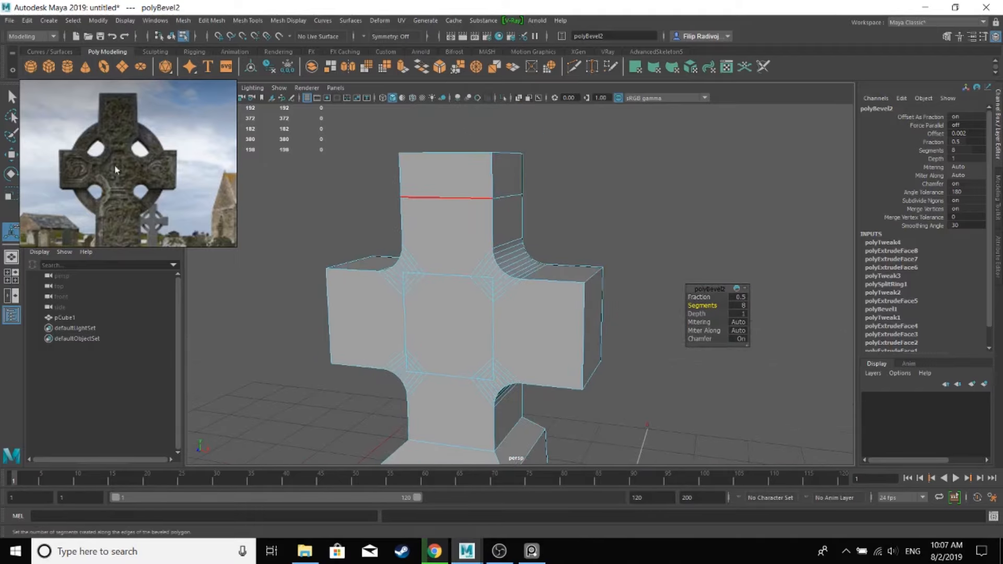
{"action": "scroll", "coordinate": [115, 168], "scroll_direction": "down", "scroll_amount": 5}
{"action": "scroll", "coordinate": [115, 168], "scroll_direction": "up", "scroll_amount": 5}
{"action": "middle_click_drag", "start_coordinate": [111, 128], "coordinate": [183, 223]}
{"action": "scroll", "coordinate": [167, 222], "scroll_direction": "up", "scroll_amount": 2}
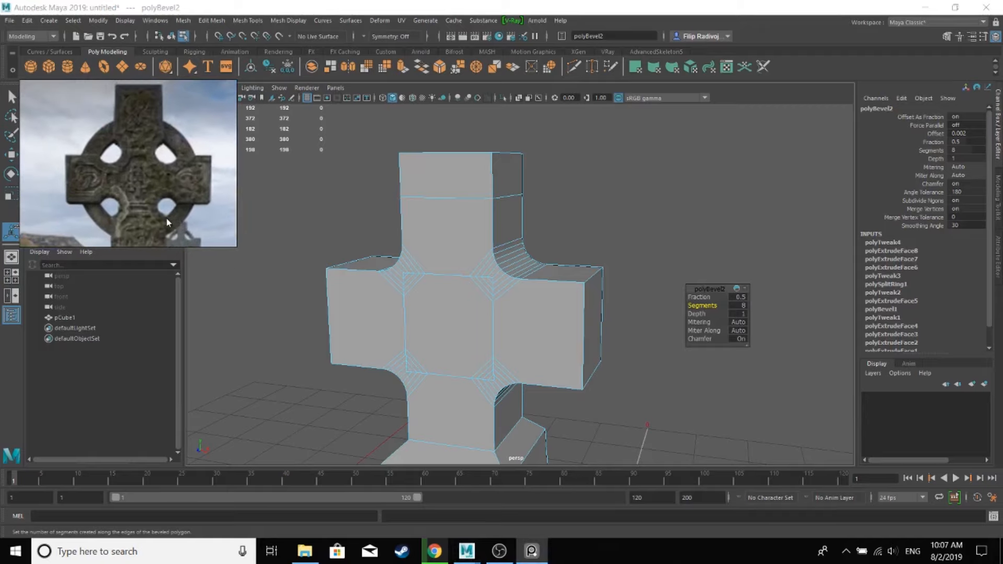
- Try to insert an edge loop through the cross's left arm in the front view
{"action": "left_click_drag", "start_coordinate": [464, 228], "coordinate": [515, 186], "text": "alt"}
{"action": "right_click_drag", "start_coordinate": [515, 185], "coordinate": [563, 170]}
{"action": "key", "text": "space"}
{"action": "key", "text": "space"}
{"action": "right_click_drag", "start_coordinate": [508, 277], "coordinate": [483, 291], "text": "shift"}
{"action": "left_click", "coordinate": [853, 120]}
{"action": "left_click", "coordinate": [333, 192]}
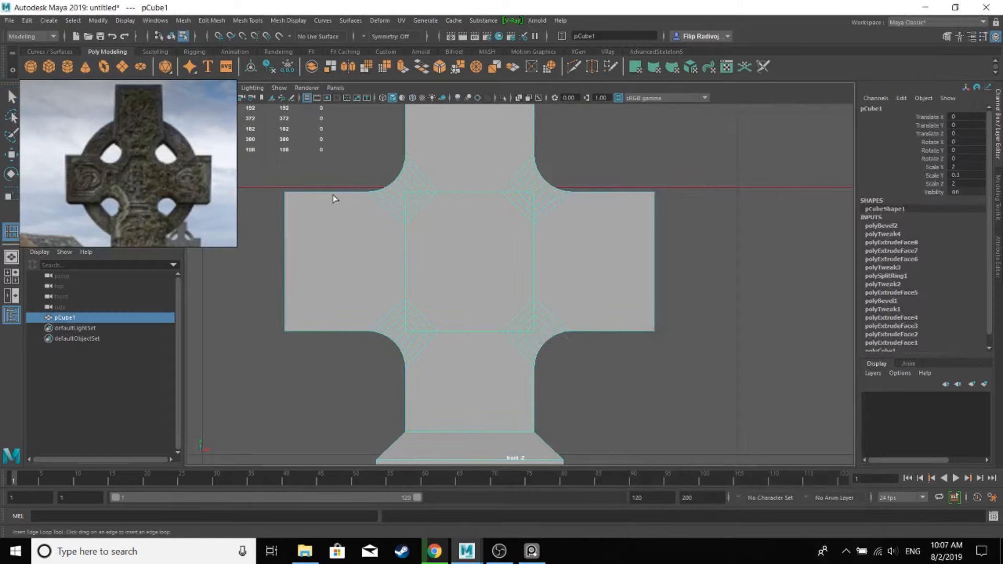
{"action": "left_click", "coordinate": [26, 21]}
{"action": "left_click", "coordinate": [53, 40]}
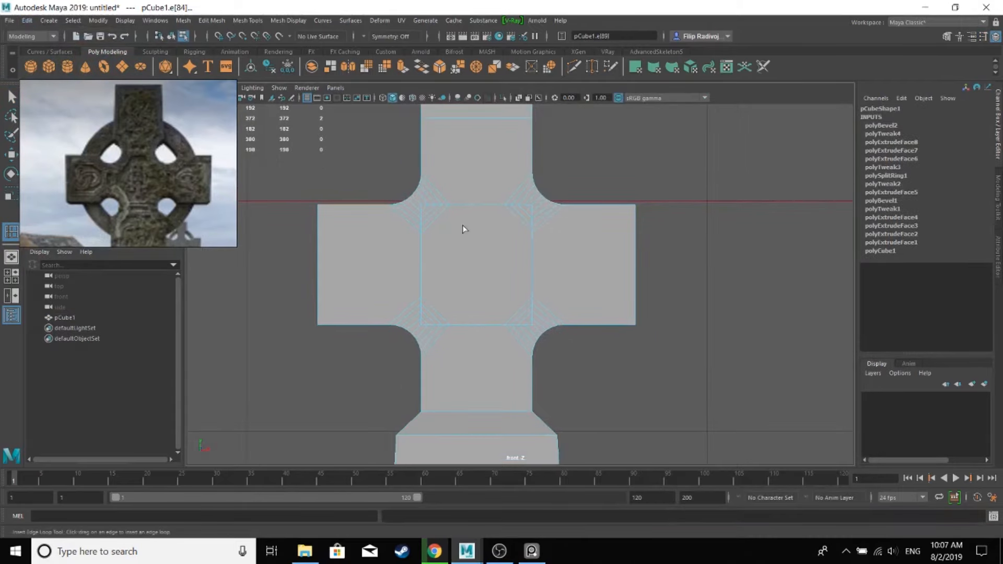
- Cut a vertical edge loop through each side arm just outside the rounded corners and align the right one
{"action": "right_click_drag", "start_coordinate": [464, 181], "coordinate": [386, 180], "text": "alt"}
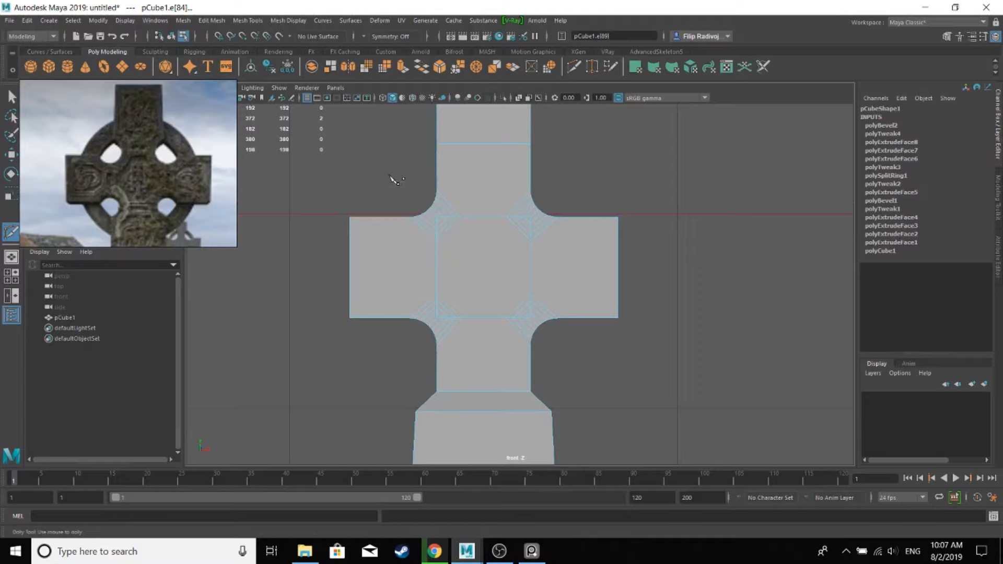
{"action": "left_click_drag", "start_coordinate": [411, 171], "coordinate": [397, 403]}
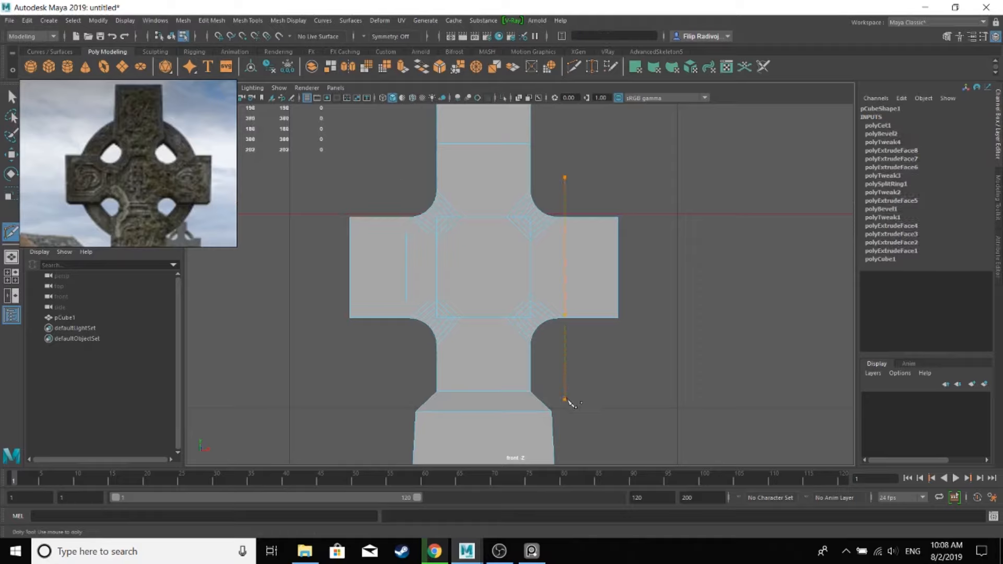
{"action": "left_click_drag", "start_coordinate": [571, 403], "coordinate": [571, 403]}
{"action": "key", "text": "q"}
{"action": "left_click", "coordinate": [570, 268]}
{"action": "left_click", "coordinate": [10, 156]}
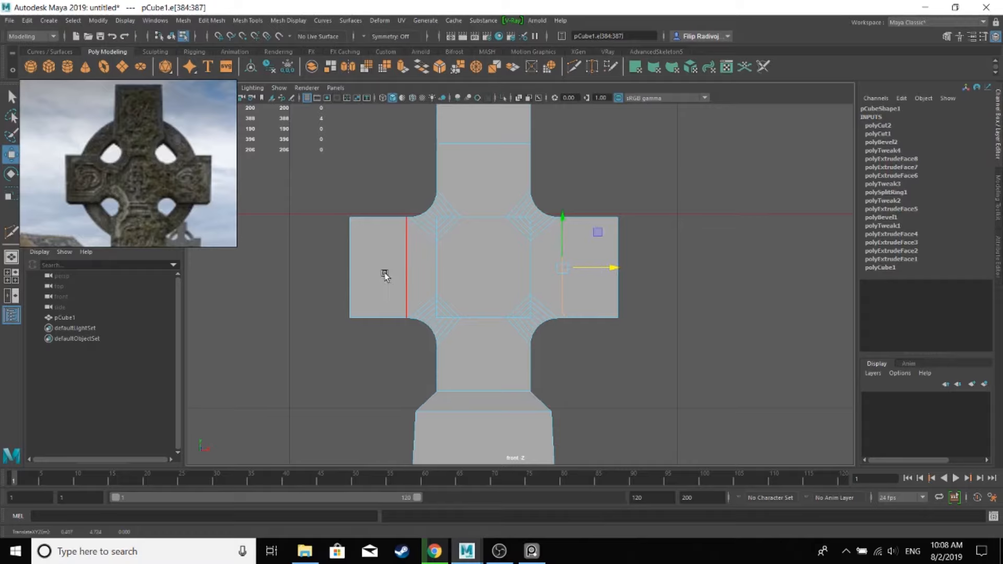
- Extrude the end faces of both side arms and the upper arm with a thickness of 15
{"action": "right_click_drag", "start_coordinate": [385, 275], "coordinate": [301, 219]}
{"action": "key", "text": "space"}
{"action": "key", "text": "space"}
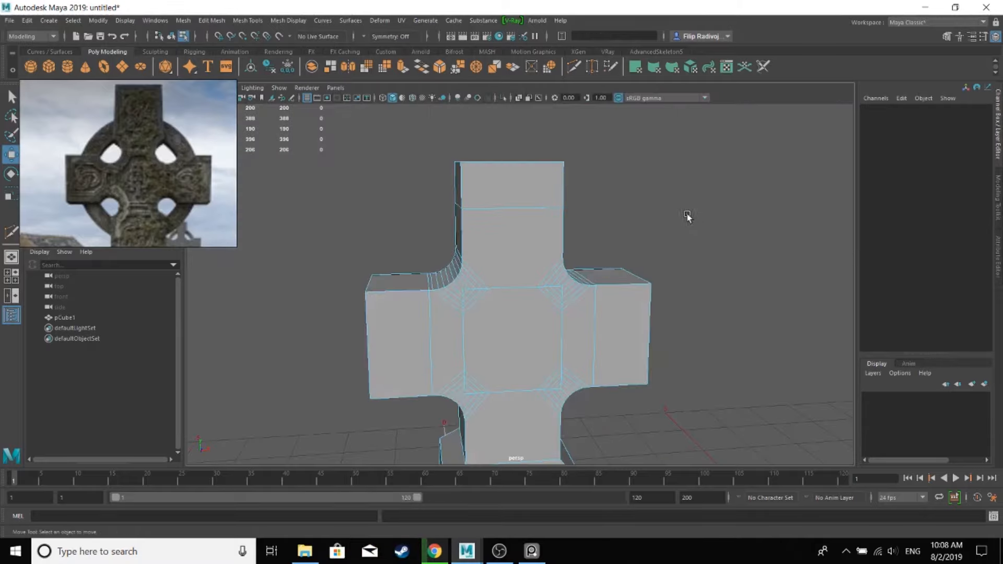
{"action": "left_click_drag", "start_coordinate": [687, 218], "coordinate": [488, 225], "text": "alt"}
{"action": "left_click_drag", "start_coordinate": [491, 162], "coordinate": [447, 162], "text": "alt"}
{"action": "left_click", "coordinate": [562, 287]}
{"action": "left_click_drag", "start_coordinate": [562, 287], "coordinate": [593, 322], "text": "alt"}
{"action": "left_click", "coordinate": [460, 166], "text": "shift"}
{"action": "left_click_drag", "start_coordinate": [459, 166], "coordinate": [554, 196], "text": "alt"}
{"action": "left_click", "coordinate": [463, 361], "text": "shift"}
{"action": "key", "text": "ctrl+e"}
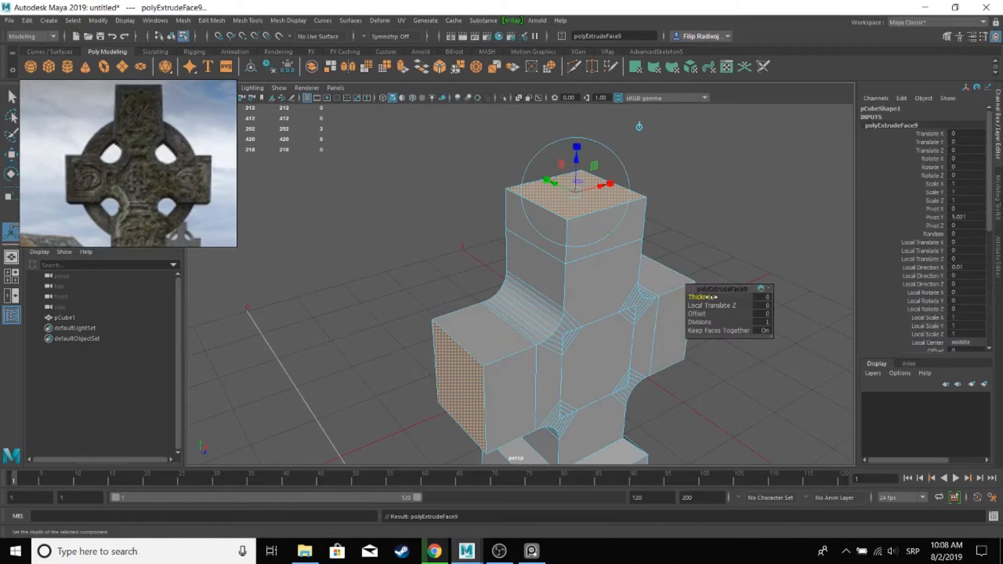
{"action": "left_click_drag", "start_coordinate": [702, 297], "coordinate": [762, 289]}
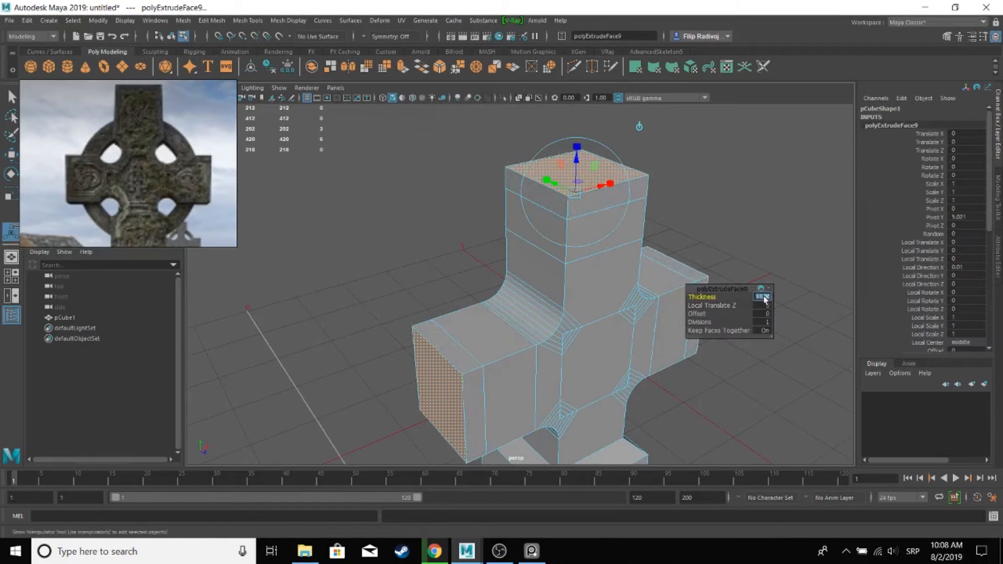
{"action": "type", "text": "15"}
{"action": "key", "text": "Return"}
- Try to shrink the edge loop above the rounded corners on the upper arm in the perspective view
{"action": "left_click_drag", "start_coordinate": [768, 219], "coordinate": [490, 284], "text": "alt"}
{"action": "right_click_drag", "start_coordinate": [459, 265], "coordinate": [461, 234]}
{"action": "double_click", "coordinate": [461, 235]}
{"action": "key", "text": "r"}
{"action": "left_click_drag", "start_coordinate": [467, 241], "coordinate": [455, 242]}
{"action": "left_click_drag", "start_coordinate": [460, 277], "coordinate": [510, 249], "text": "alt"}
{"action": "middle_click_drag", "start_coordinate": [511, 249], "coordinate": [476, 286], "text": "alt"}
{"action": "right_click_drag", "start_coordinate": [475, 287], "coordinate": [517, 290], "text": "alt"}
{"action": "key", "text": "ctrl+y"}
{"action": "left_click", "coordinate": [27, 21]}
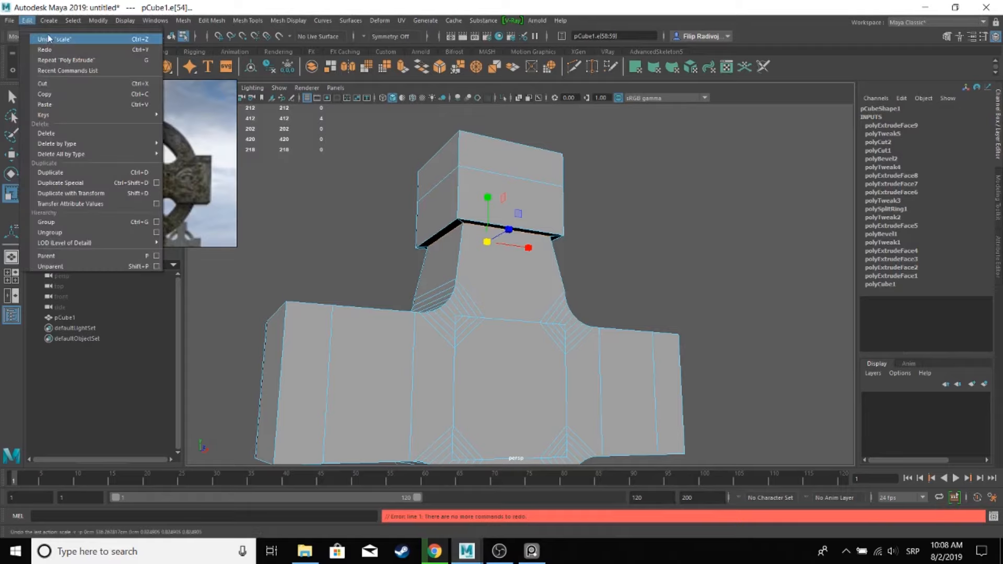
{"action": "left_click", "coordinate": [48, 38]}
- Try to narrow the upper arm's lower edge loop in the front view
{"action": "key", "text": "space"}
{"action": "key", "text": "space"}
{"action": "left_click", "coordinate": [395, 258]}
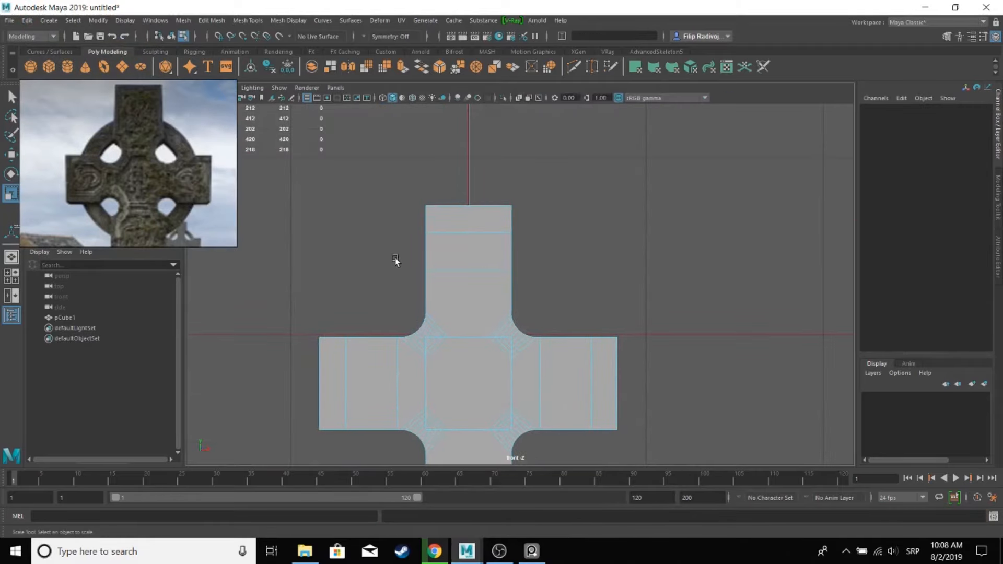
{"action": "left_click_drag", "start_coordinate": [395, 254], "coordinate": [525, 283]}
{"action": "left_click_drag", "start_coordinate": [451, 271], "coordinate": [456, 274]}
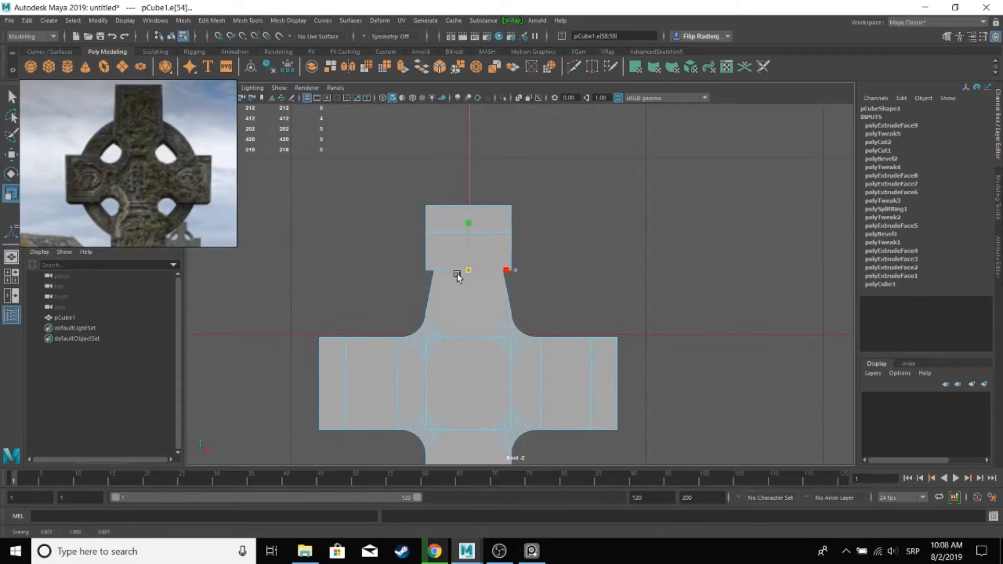
{"action": "key", "text": "ctrl+y"}
{"action": "left_click", "coordinate": [27, 21]}
{"action": "left_click", "coordinate": [49, 38]}
- Try to shrink the inner edge loop of the right arm
{"action": "left_click", "coordinate": [557, 361]}
{"action": "double_click", "coordinate": [538, 389]}
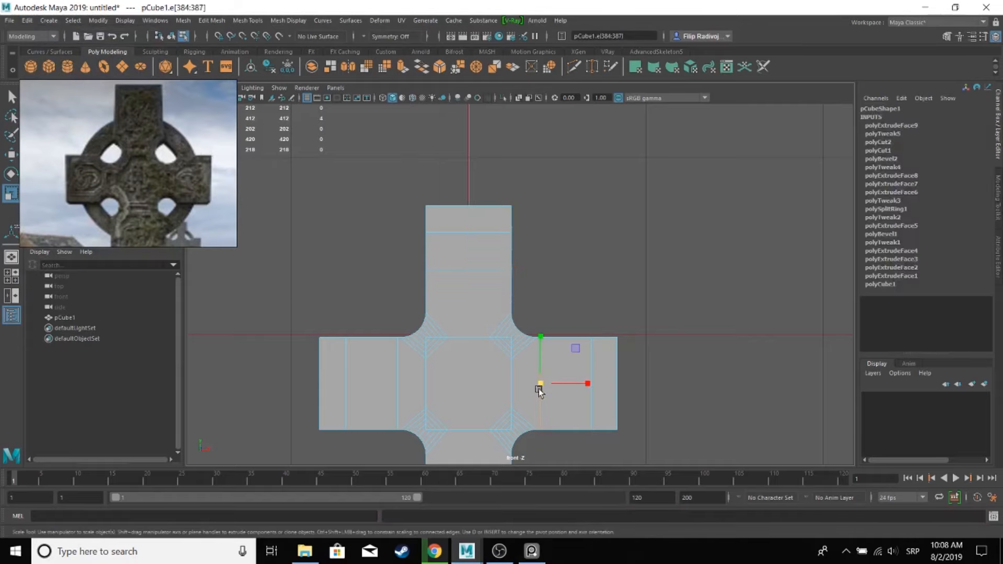
{"action": "left_click_drag", "start_coordinate": [538, 389], "coordinate": [531, 389]}
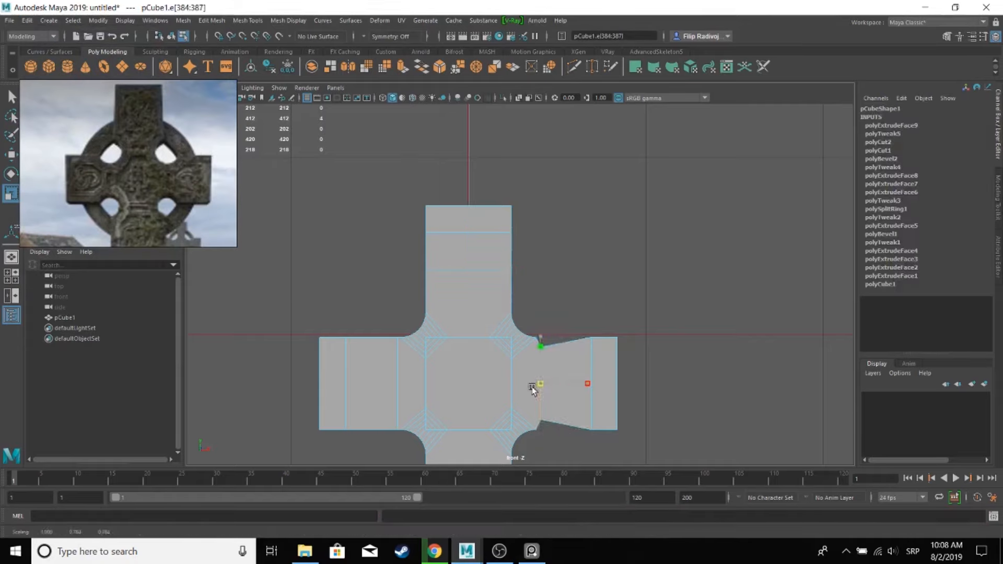
{"action": "left_click", "coordinate": [28, 21]}
{"action": "left_click", "coordinate": [46, 37]}
- Try to shrink the inner edge loops of both side arms together
{"action": "double_click", "coordinate": [388, 371], "text": "shift"}
{"action": "left_click_drag", "start_coordinate": [469, 384], "coordinate": [446, 390]}
{"action": "key", "text": "space"}
{"action": "key", "text": "space"}
{"action": "left_click_drag", "start_coordinate": [678, 204], "coordinate": [506, 316], "text": "alt"}
{"action": "left_click_drag", "start_coordinate": [465, 365], "coordinate": [496, 361], "text": "alt"}
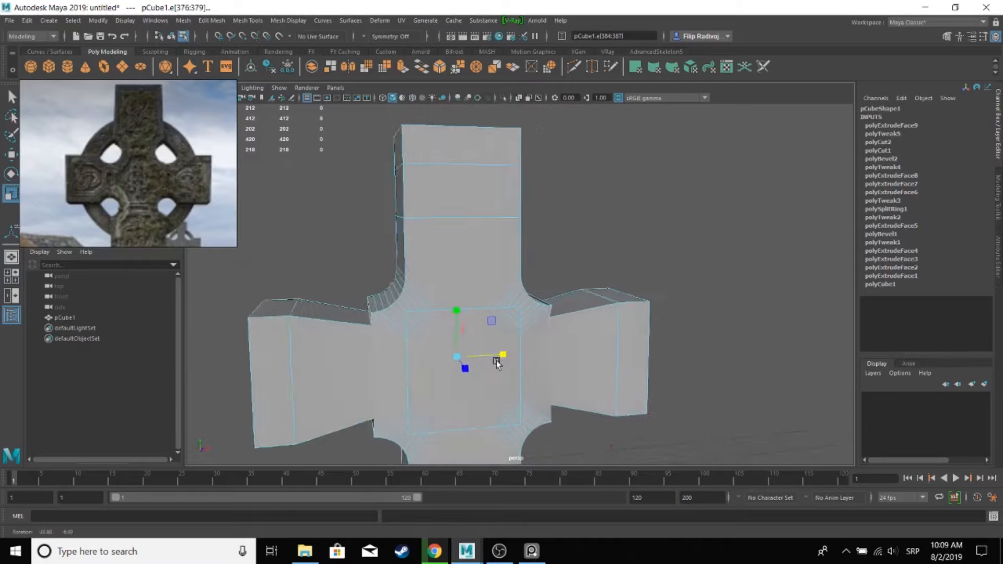
{"action": "key", "text": "shift+z"}
{"action": "left_click", "coordinate": [26, 20]}
{"action": "left_click", "coordinate": [56, 42]}
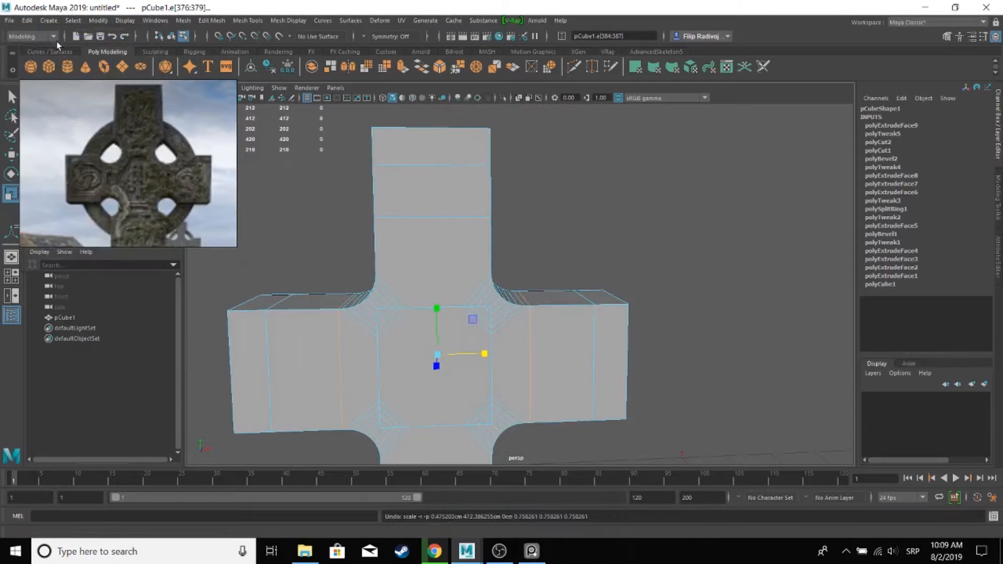
- Slightly widen the upper arm's lower vertex row in the front view and move it down toward the rounded corners
{"action": "left_click_drag", "start_coordinate": [587, 245], "coordinate": [488, 293], "text": "alt"}
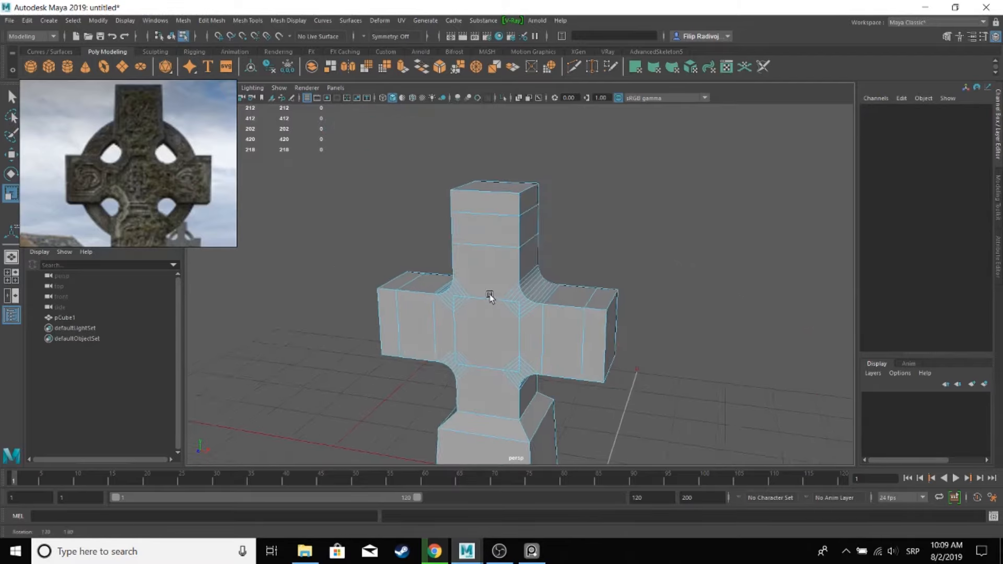
{"action": "right_click_drag", "start_coordinate": [506, 233], "coordinate": [527, 225]}
{"action": "left_click_drag", "start_coordinate": [599, 262], "coordinate": [576, 234], "text": "alt"}
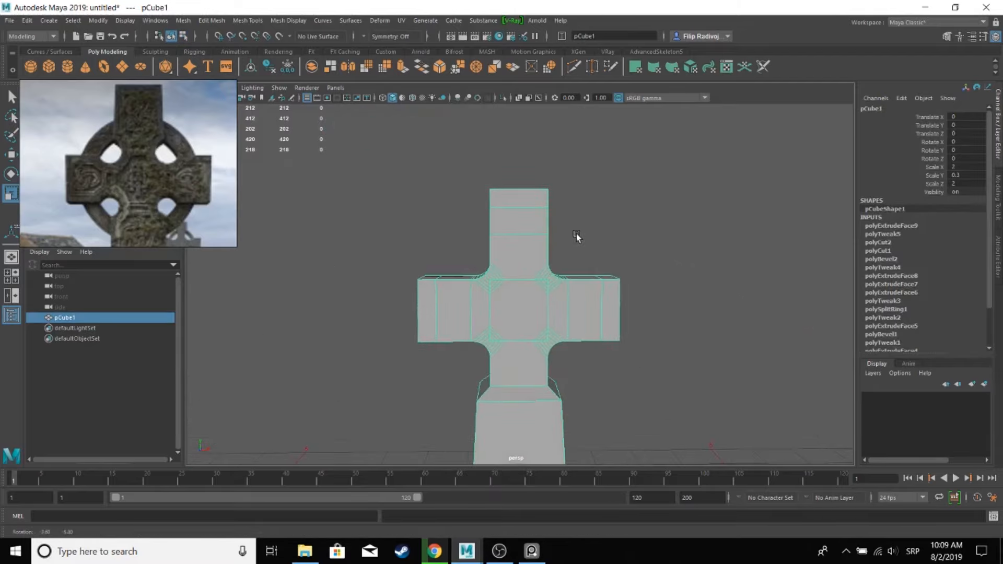
{"action": "key", "text": "space"}
{"action": "key", "text": "space"}
{"action": "right_click_drag", "start_coordinate": [448, 266], "coordinate": [401, 264]}
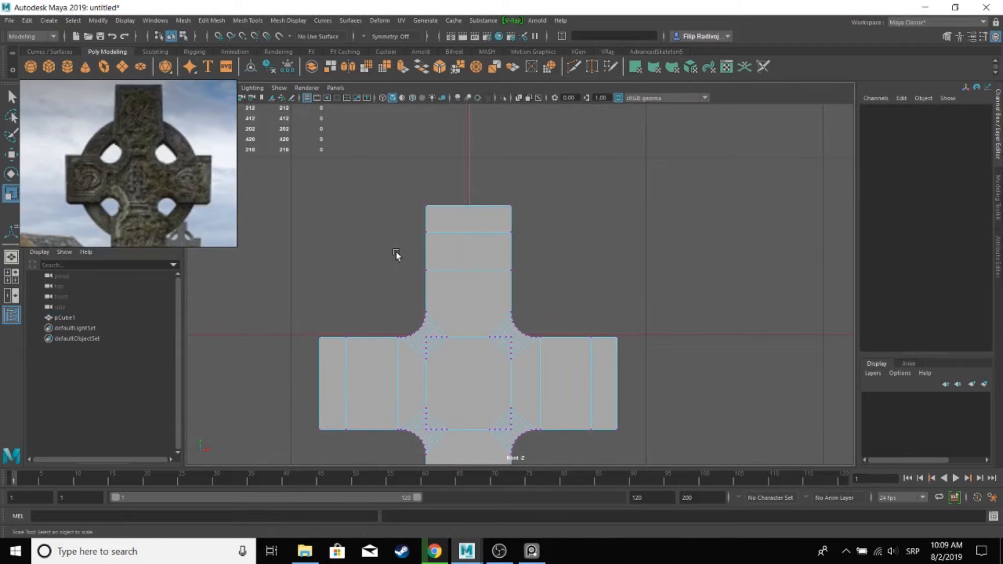
{"action": "left_click_drag", "start_coordinate": [397, 252], "coordinate": [524, 272]}
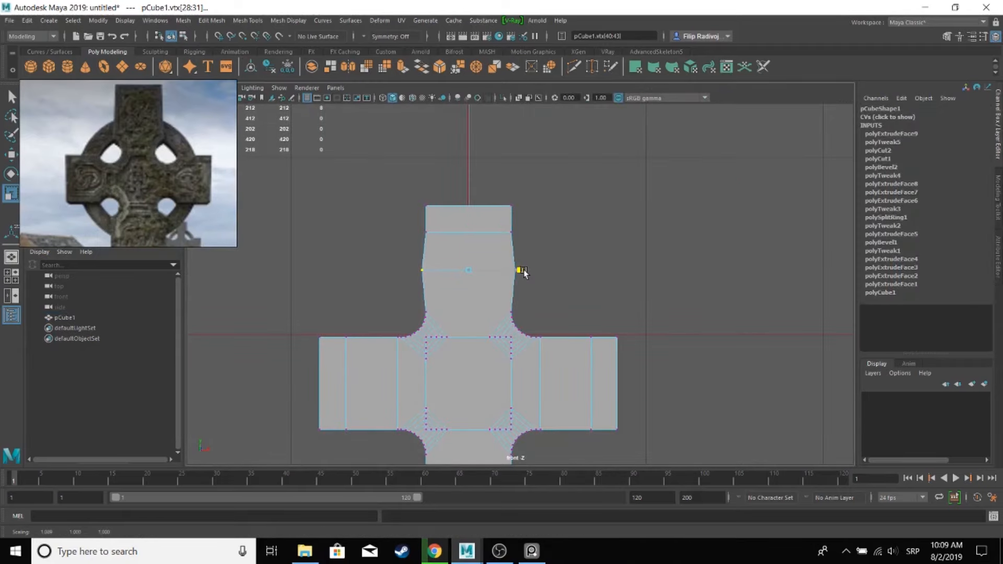
{"action": "key", "text": "w"}
{"action": "left_click_drag", "start_coordinate": [468, 223], "coordinate": [467, 245]}
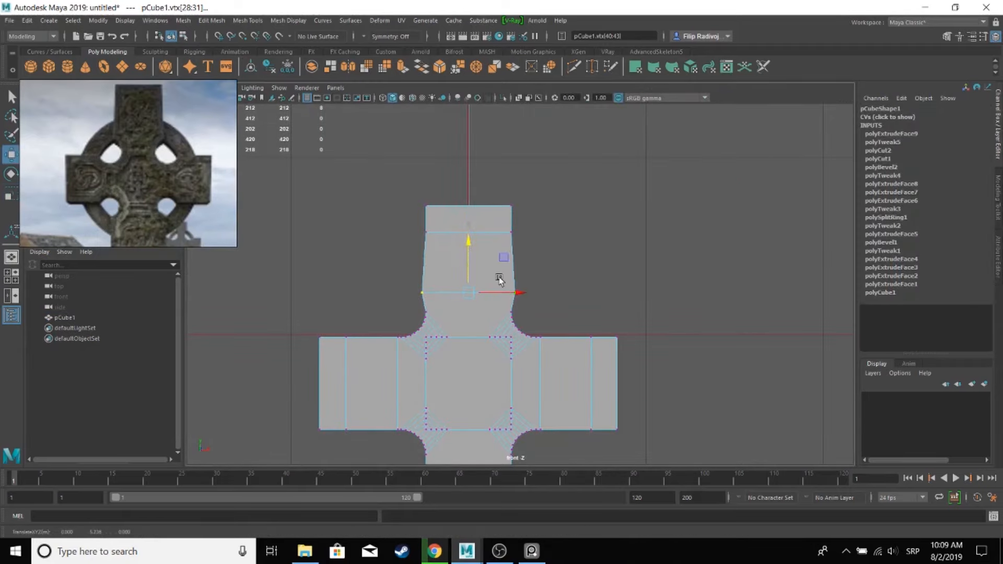
- Widen that vertex row further and scale the upper arm's top two vertex rows to the same width
{"action": "key", "text": "r"}
{"action": "left_click_drag", "start_coordinate": [519, 293], "coordinate": [525, 293]}
{"action": "left_click_drag", "start_coordinate": [389, 171], "coordinate": [559, 247]}
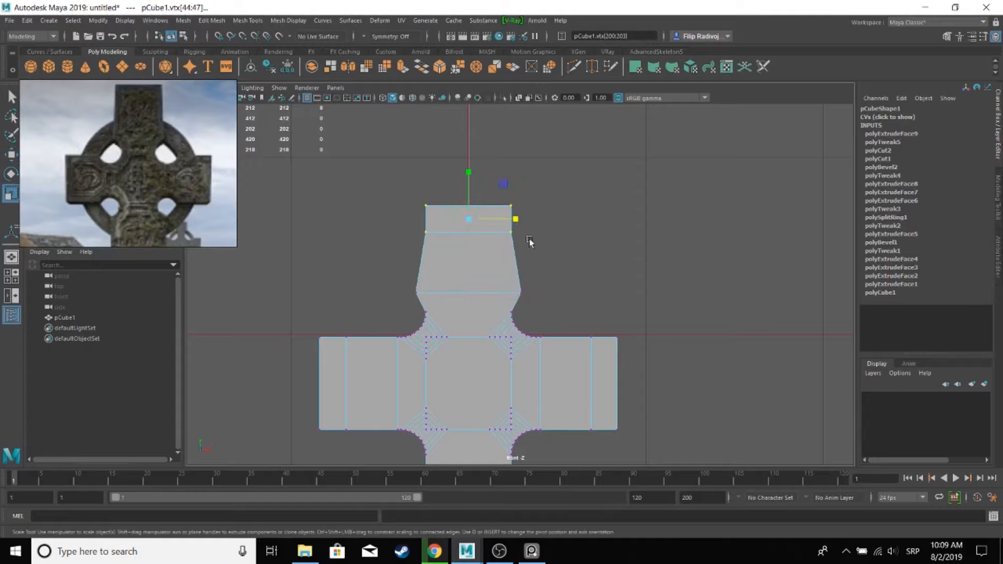
{"action": "left_click_drag", "start_coordinate": [515, 218], "coordinate": [523, 220]}
- Select the vertices at the inner cuts of both side arms and scale them closer together vertically
{"action": "scroll", "coordinate": [441, 369], "scroll_direction": "up", "scroll_amount": 5}
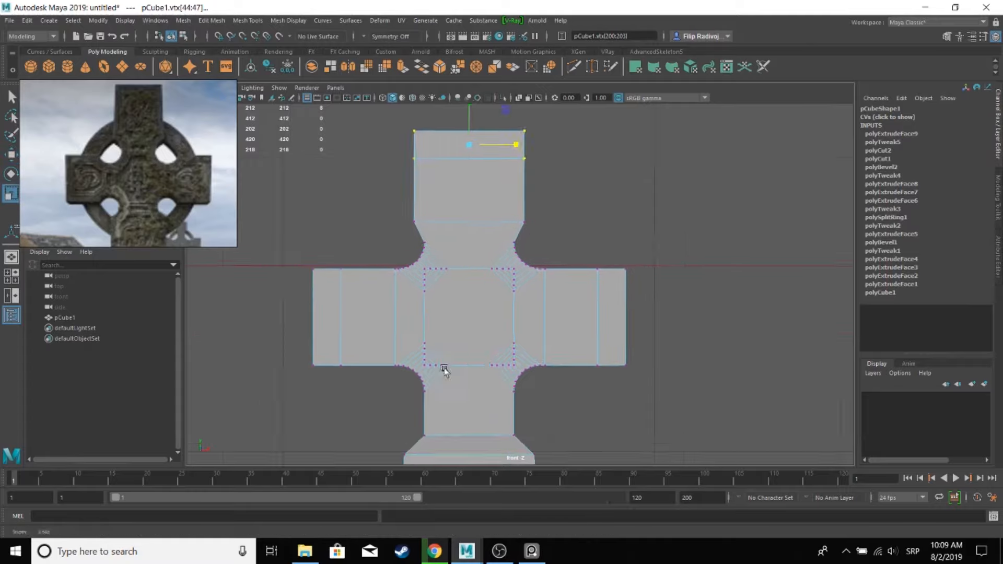
{"action": "middle_click_drag", "start_coordinate": [301, 377], "coordinate": [429, 313], "text": "alt"}
{"action": "left_click_drag", "start_coordinate": [429, 313], "coordinate": [464, 371]}
{"action": "middle_click_drag", "start_coordinate": [457, 115], "coordinate": [459, 300], "text": "alt"}
{"action": "scroll", "coordinate": [459, 301], "scroll_direction": "down", "scroll_amount": 1}
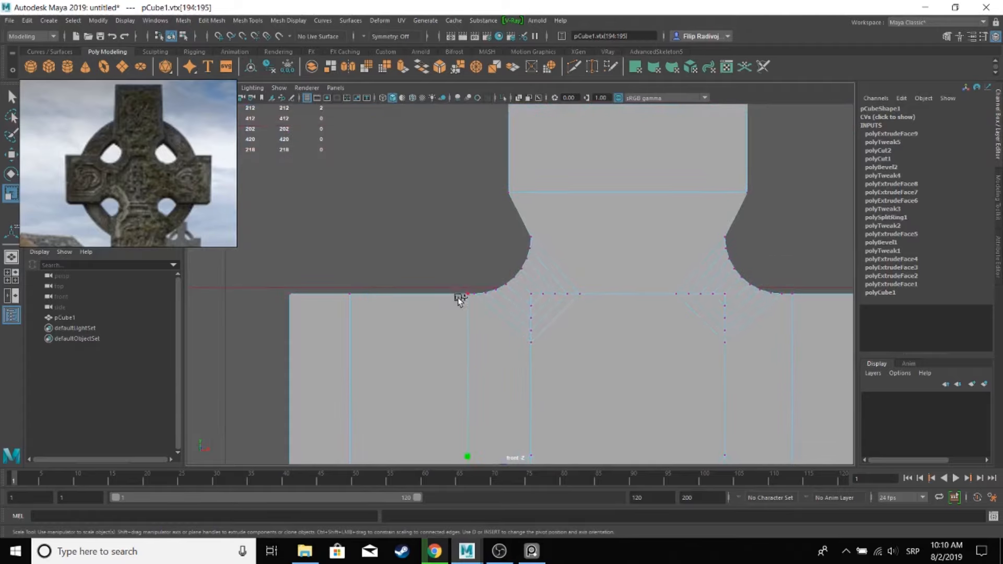
{"action": "left_click_drag", "start_coordinate": [471, 312], "coordinate": [471, 313], "text": "shift"}
{"action": "scroll", "coordinate": [543, 320], "scroll_direction": "down", "scroll_amount": 2}
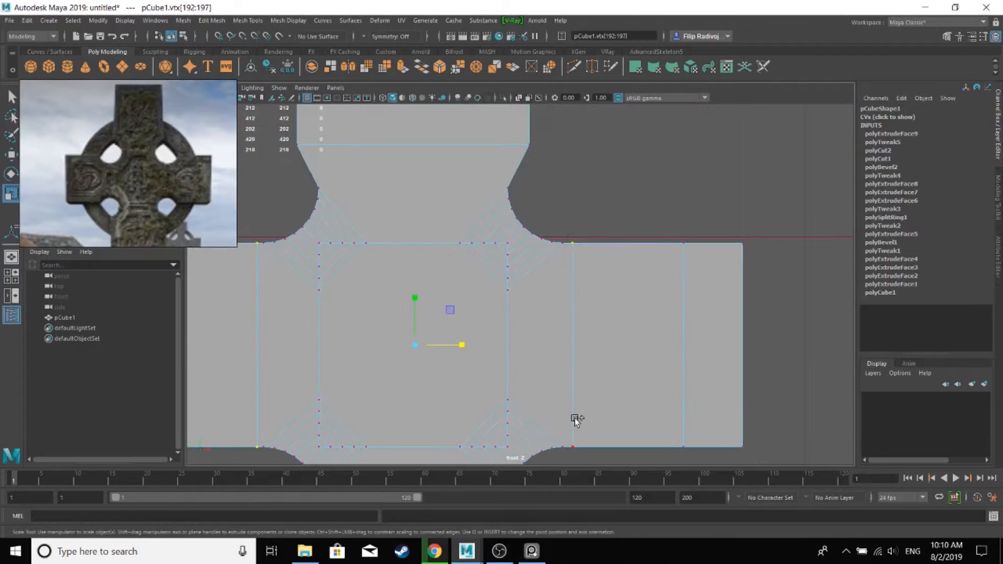
{"action": "left_click_drag", "start_coordinate": [589, 461], "coordinate": [589, 461], "text": "shift"}
{"action": "scroll", "coordinate": [496, 340], "scroll_direction": "down", "scroll_amount": 2}
{"action": "key", "text": "4"}
{"action": "key", "text": "5"}
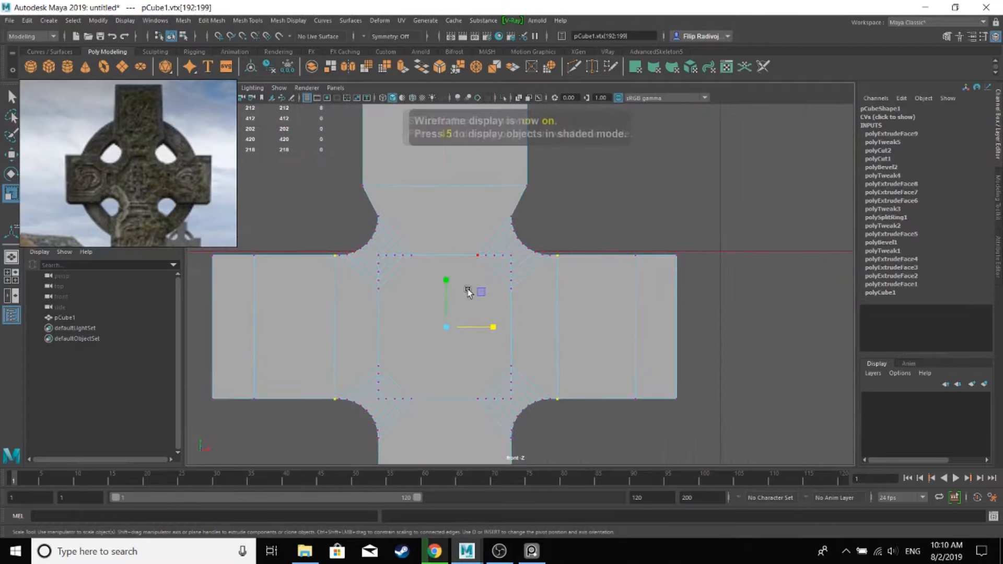
{"action": "left_click_drag", "start_coordinate": [446, 281], "coordinate": [445, 289]}
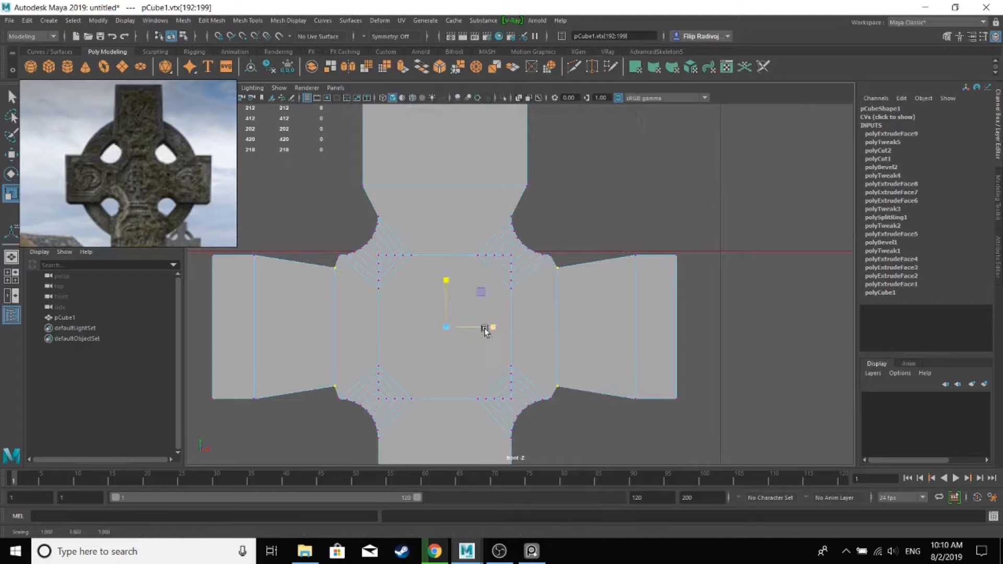
{"action": "left_click_drag", "start_coordinate": [493, 327], "coordinate": [492, 327]}
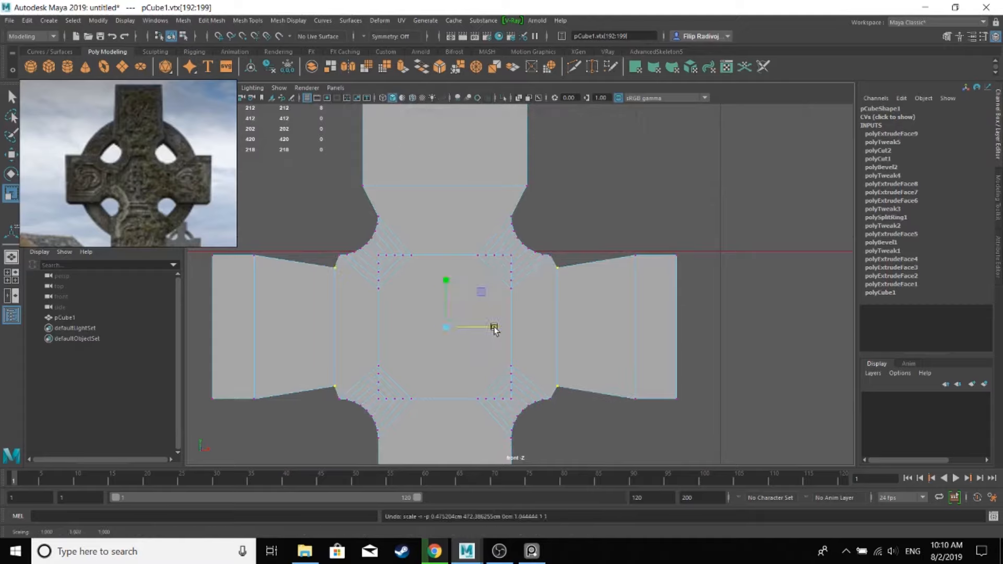
- Spread the inner-cut vertices of the side arms horizontally outward and scale them taller than the rounded corners
{"action": "scroll", "coordinate": [343, 326], "scroll_direction": "down", "scroll_amount": 3}
{"action": "middle_click_drag", "start_coordinate": [376, 333], "coordinate": [420, 351], "text": "alt"}
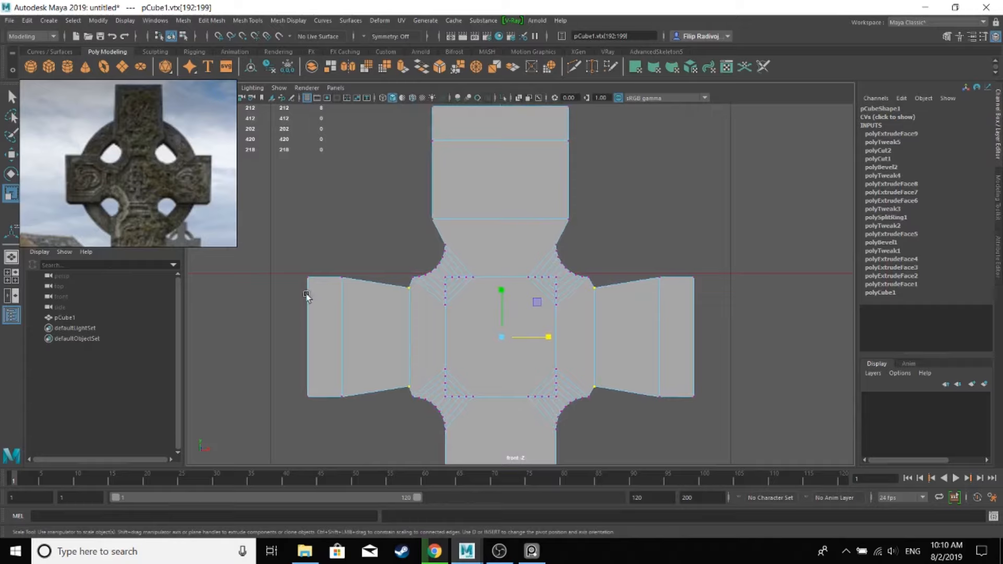
{"action": "left_click_drag", "start_coordinate": [548, 337], "coordinate": [554, 339]}
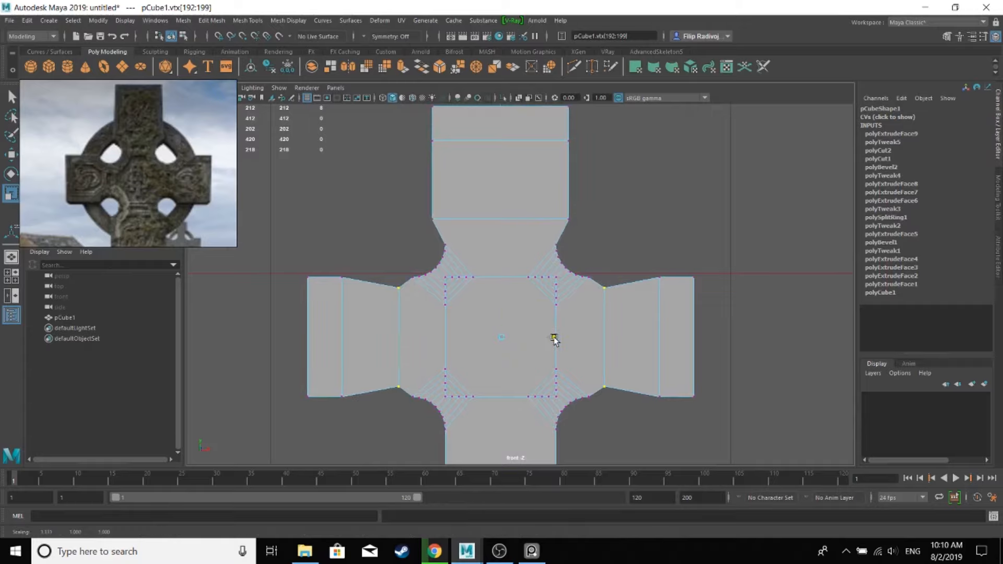
{"action": "left_click_drag", "start_coordinate": [505, 290], "coordinate": [503, 280]}
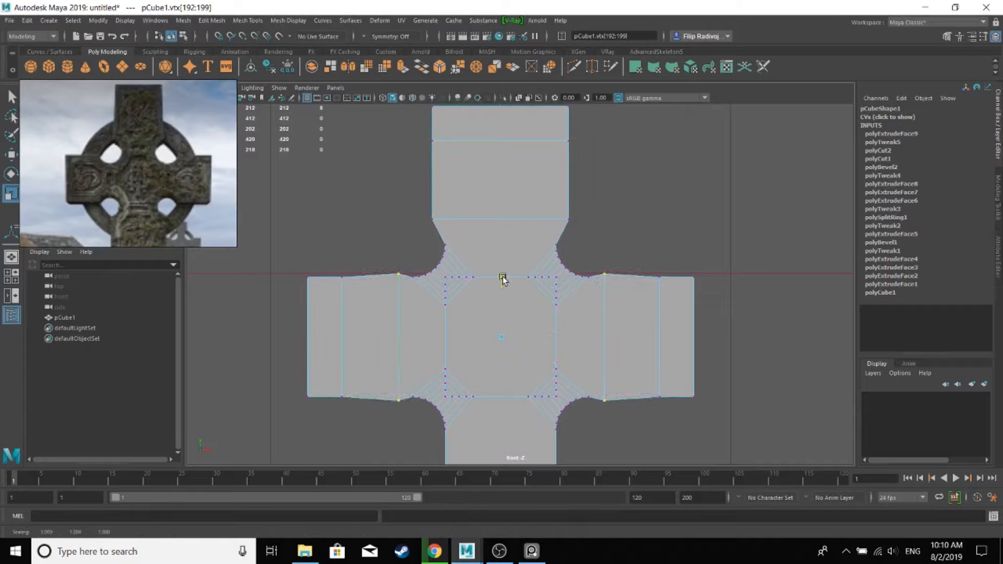
- Scale the outer end vertices of both side arms vertically to match the height of the inner cuts
{"action": "left_click_drag", "start_coordinate": [276, 241], "coordinate": [359, 458]}
{"action": "left_click_drag", "start_coordinate": [640, 247], "coordinate": [724, 439], "text": "shift"}
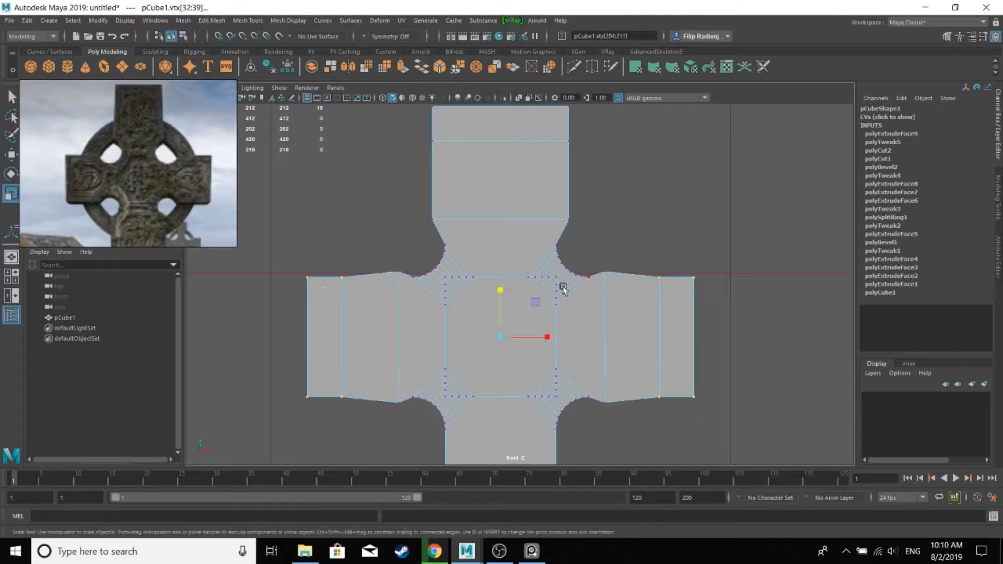
{"action": "left_click_drag", "start_coordinate": [500, 291], "coordinate": [500, 284]}
{"action": "right_click_drag", "start_coordinate": [594, 304], "coordinate": [472, 332], "text": "alt"}
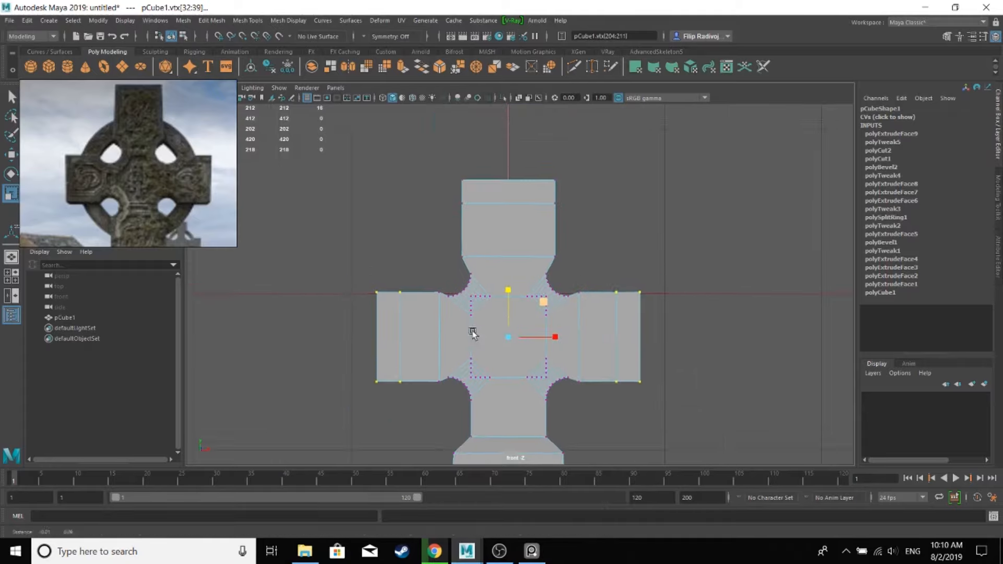
{"action": "middle_click_drag", "start_coordinate": [472, 333], "coordinate": [471, 354], "text": "alt"}
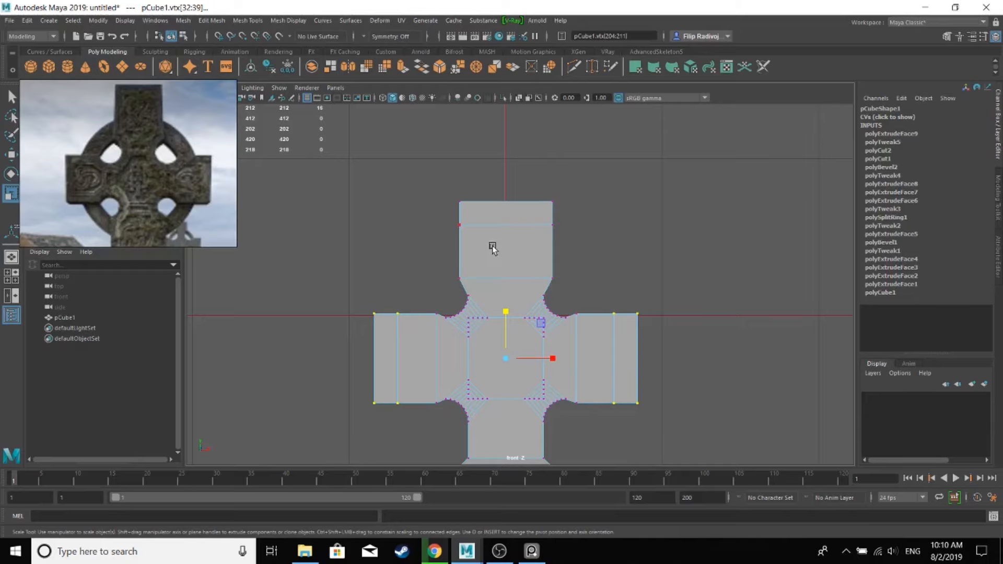
- Return the gravestone mesh to object selection and show the whole model in the perspective view
{"action": "right_click_drag", "start_coordinate": [492, 261], "coordinate": [528, 240]}
{"action": "key", "text": "space"}
{"action": "key", "text": "space"}
{"action": "right_click_drag", "start_coordinate": [679, 235], "coordinate": [602, 282], "text": "alt"}
{"action": "left_click_drag", "start_coordinate": [603, 282], "coordinate": [548, 303], "text": "alt"}
{"action": "right_click_drag", "start_coordinate": [548, 303], "coordinate": [732, 264], "text": "alt"}
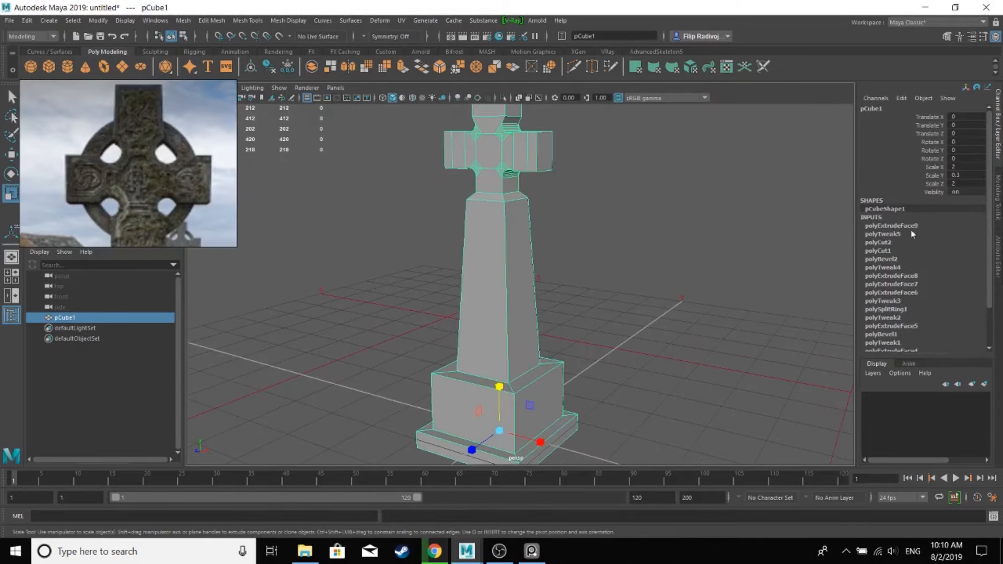
- Try an X scale of 1 on the gravestone and restore it to 2
{"action": "left_click", "coordinate": [960, 167]}
{"action": "type", "text": "1"}
{"action": "key", "text": "Return"}
{"action": "middle_click_drag", "start_coordinate": [564, 284], "coordinate": [562, 372], "text": "alt"}
{"action": "left_click_drag", "start_coordinate": [562, 372], "coordinate": [601, 372], "text": "alt"}
{"action": "type", "text": "2"}
{"action": "key", "text": "Return"}
- Set the gravestone's Z scale to 1.2 to make it thinner in depth
{"action": "left_click_drag", "start_coordinate": [801, 225], "coordinate": [602, 262], "text": "alt"}
{"action": "scroll", "coordinate": [603, 261], "scroll_direction": "up", "scroll_amount": 3}
{"action": "middle_click_drag", "start_coordinate": [602, 261], "coordinate": [606, 97], "text": "alt"}
{"action": "left_click_drag", "start_coordinate": [606, 98], "coordinate": [597, 213], "text": "alt"}
{"action": "middle_click_drag", "start_coordinate": [597, 213], "coordinate": [603, 329], "text": "alt"}
{"action": "left_click", "coordinate": [959, 183]}
{"action": "type", "text": "1.2"}
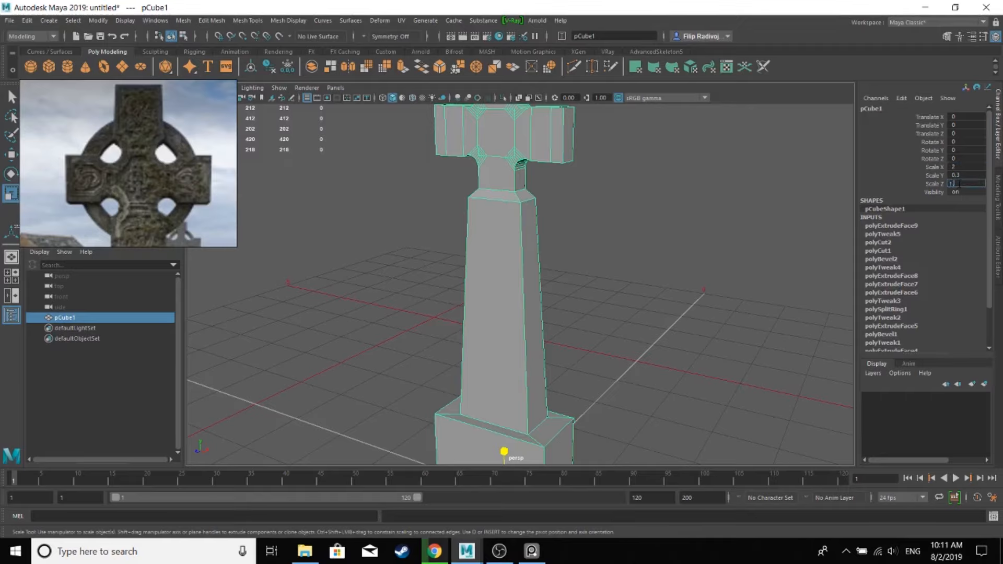
{"action": "key", "text": "Return"}
{"action": "scroll", "coordinate": [601, 209], "scroll_direction": "down", "scroll_amount": 1}
{"action": "middle_click_drag", "start_coordinate": [601, 209], "coordinate": [585, 289], "text": "alt"}
{"action": "left_click_drag", "start_coordinate": [585, 289], "coordinate": [644, 298], "text": "alt"}
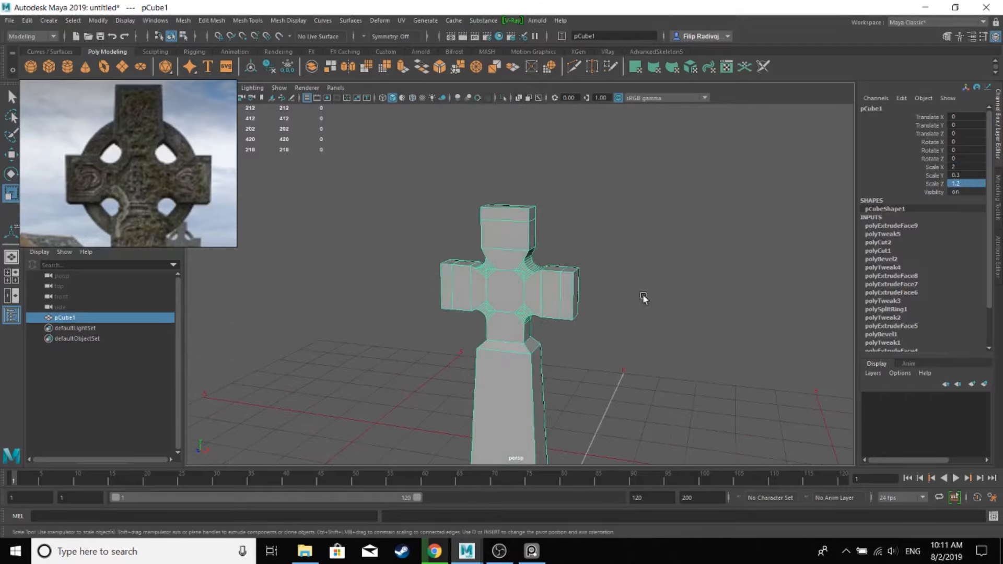
- Create a polygon pipe in the front view and rotate it 90 degrees on X so it faces forward
{"action": "left_click", "coordinate": [645, 298]}
{"action": "key", "text": "space"}
{"action": "key", "text": "space"}
{"action": "scroll", "coordinate": [442, 349], "scroll_direction": "down", "scroll_amount": 2}
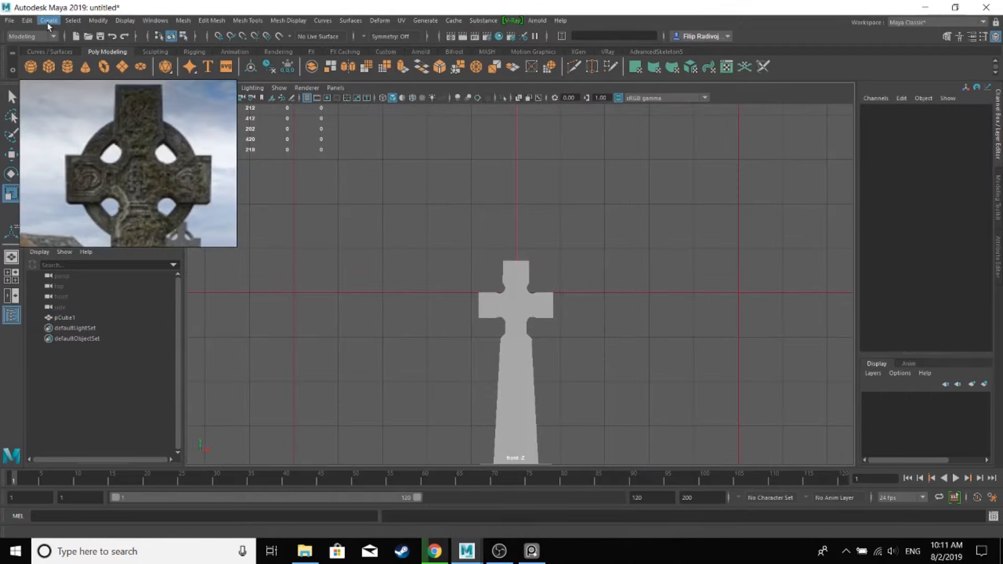
{"action": "right_click", "coordinate": [594, 290], "text": "shift"}
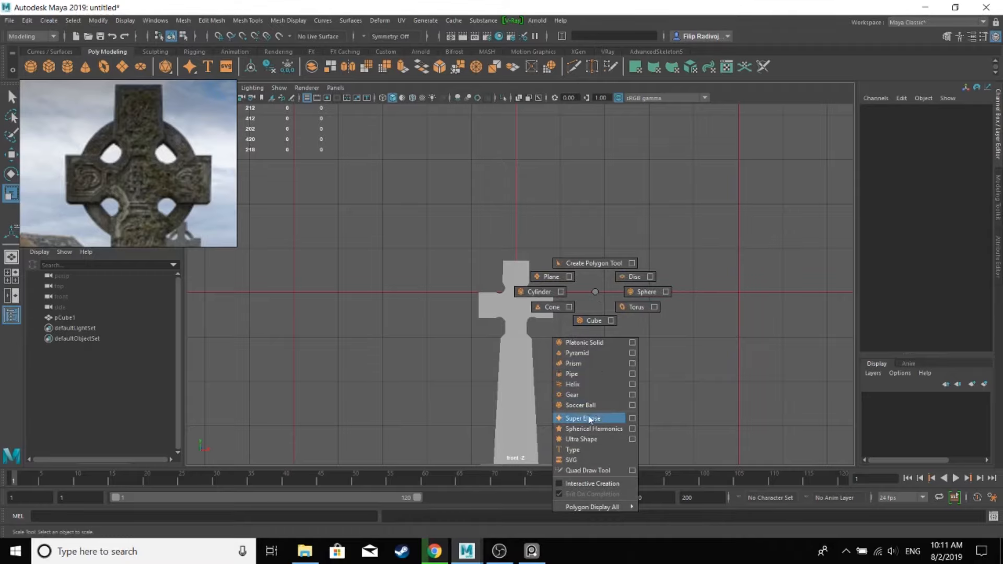
{"action": "left_click", "coordinate": [575, 374]}
{"action": "key", "text": "f"}
{"action": "scroll", "coordinate": [555, 274], "scroll_direction": "down", "scroll_amount": 5}
{"action": "key", "text": "e"}
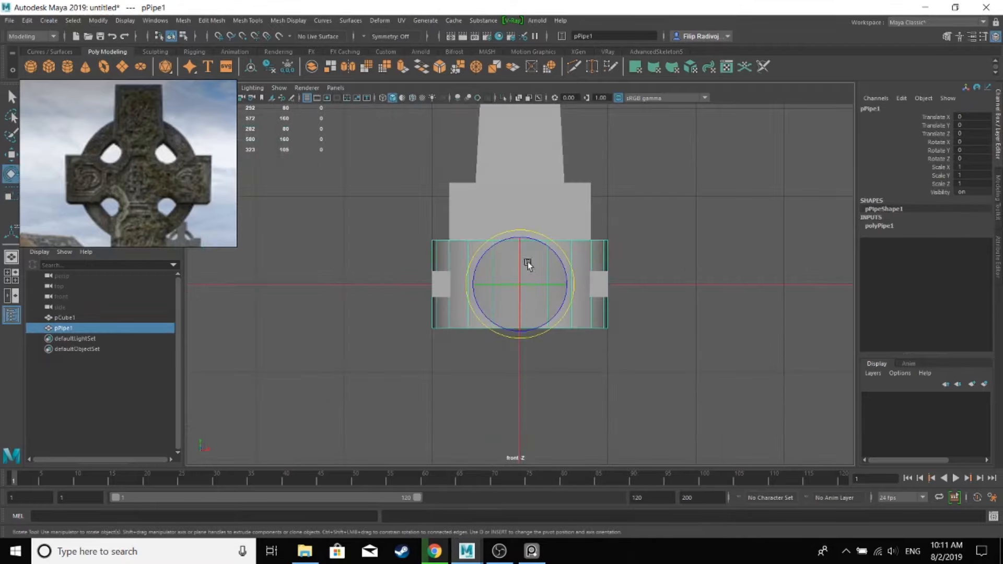
{"action": "left_click_drag", "start_coordinate": [520, 258], "coordinate": [553, 303]}
{"action": "key", "text": "Return"}
- Raise the pipe along the shaft until it is centred on the cross head
{"action": "key", "text": "w"}
{"action": "left_click_drag", "start_coordinate": [518, 239], "coordinate": [519, 133]}
{"action": "middle_click_drag", "start_coordinate": [589, 240], "coordinate": [589, 387], "text": "alt"}
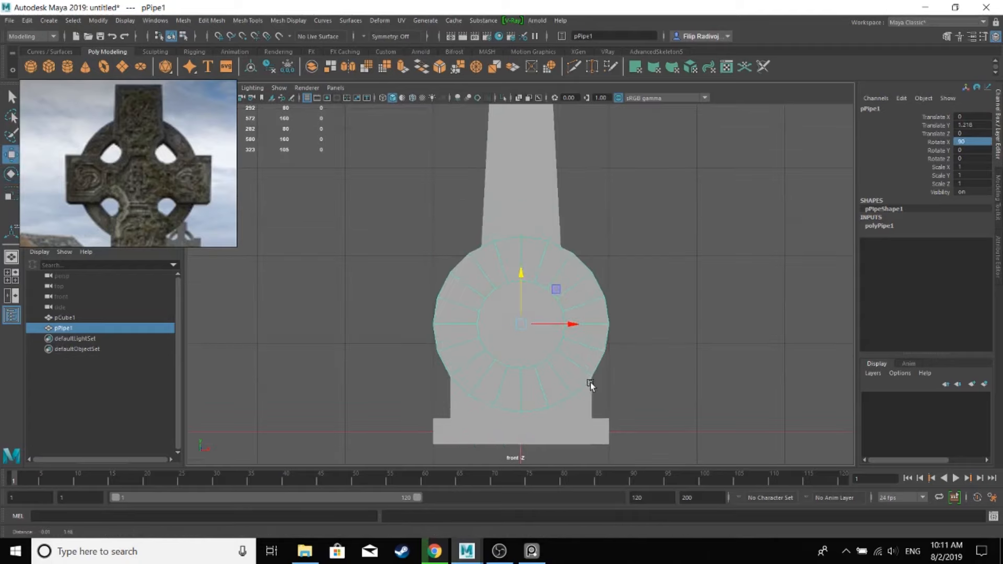
{"action": "scroll", "coordinate": [589, 388], "scroll_direction": "down", "scroll_amount": 3}
{"action": "middle_click_drag", "start_coordinate": [549, 256], "coordinate": [545, 371], "text": "alt"}
{"action": "left_click_drag", "start_coordinate": [518, 378], "coordinate": [517, 139]}
{"action": "scroll", "coordinate": [554, 146], "scroll_direction": "up", "scroll_amount": 5}
{"action": "middle_click_drag", "start_coordinate": [586, 151], "coordinate": [593, 367], "text": "alt"}
- Display the models in wireframe and set the pipe's axis subdivisions to 60 and its thickness to 0.2
{"action": "key", "text": "4"}
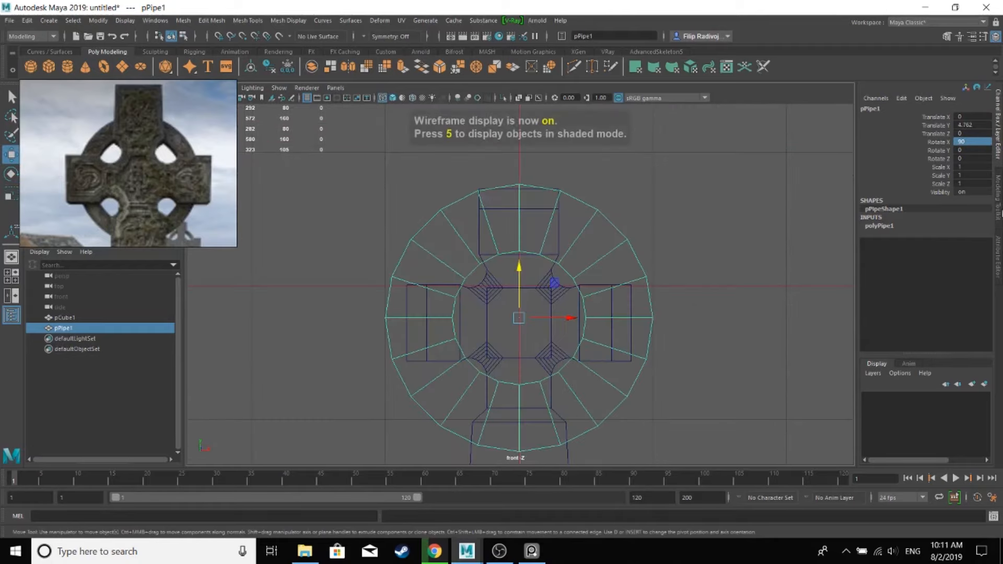
{"action": "key", "text": "ctrl+a"}
{"action": "left_click", "coordinate": [861, 107]}
{"action": "double_click", "coordinate": [856, 209]}
{"action": "type", "text": "60"}
{"action": "key", "text": "Return"}
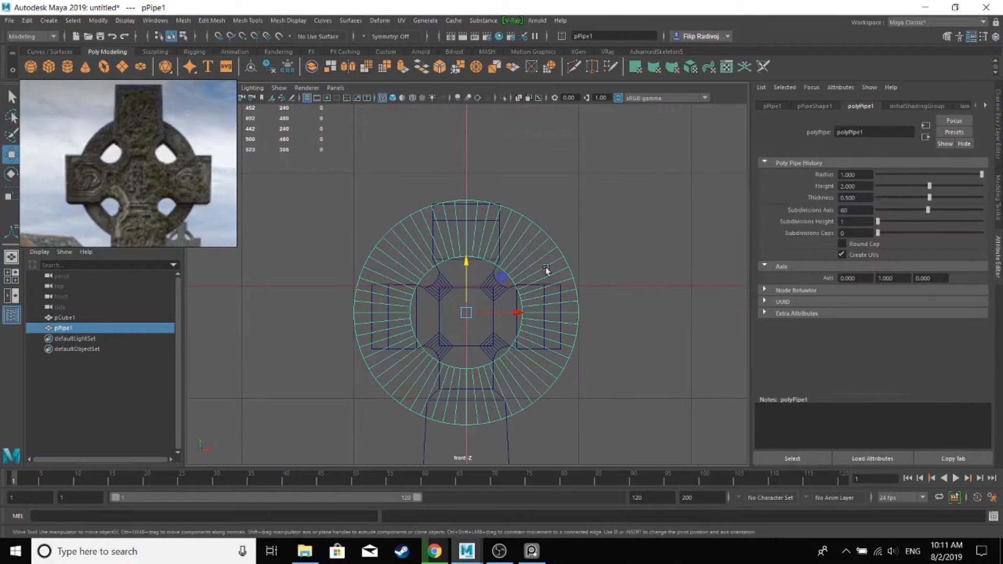
{"action": "key", "text": "Return"}
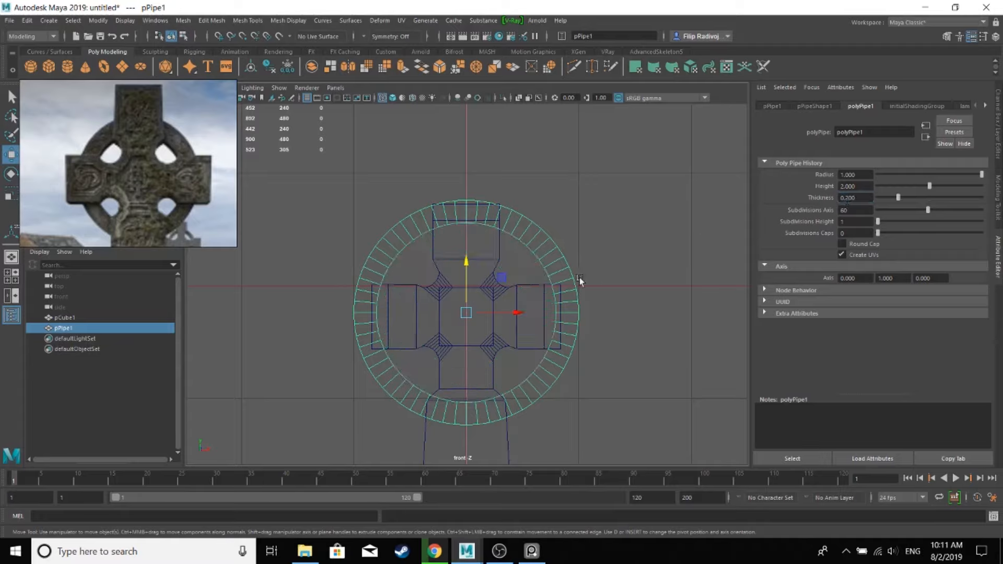
- Scale the ring down uniformly so the cross arms protrude past it, and adjust its height around the crossing
{"action": "key", "text": "r"}
{"action": "left_click_drag", "start_coordinate": [465, 312], "coordinate": [425, 310]}
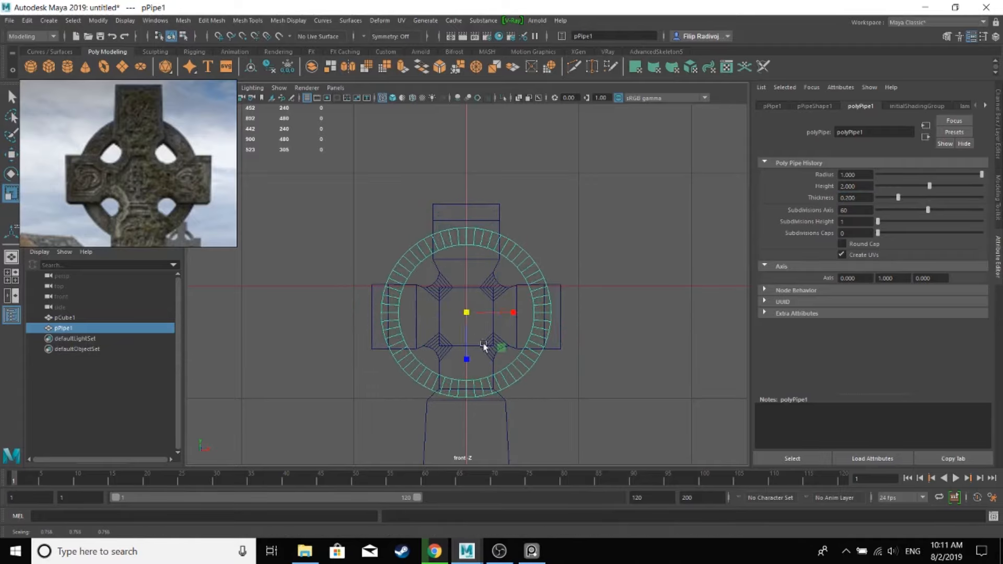
{"action": "scroll", "coordinate": [484, 345], "scroll_direction": "down", "scroll_amount": 2}
{"action": "key", "text": "w"}
{"action": "mouse_move", "coordinate": [466, 270]}
{"action": "left_mouse_down"}
{"action": "mouse_move", "coordinate": [462, 291]}
{"action": "mouse_move", "coordinate": [464, 265]}
{"action": "left_mouse_up"}
{"action": "scroll", "coordinate": [164, 185], "scroll_direction": "down", "scroll_amount": 3}
{"action": "key", "text": "r"}
{"action": "left_click_drag", "start_coordinate": [465, 303], "coordinate": [471, 305]}
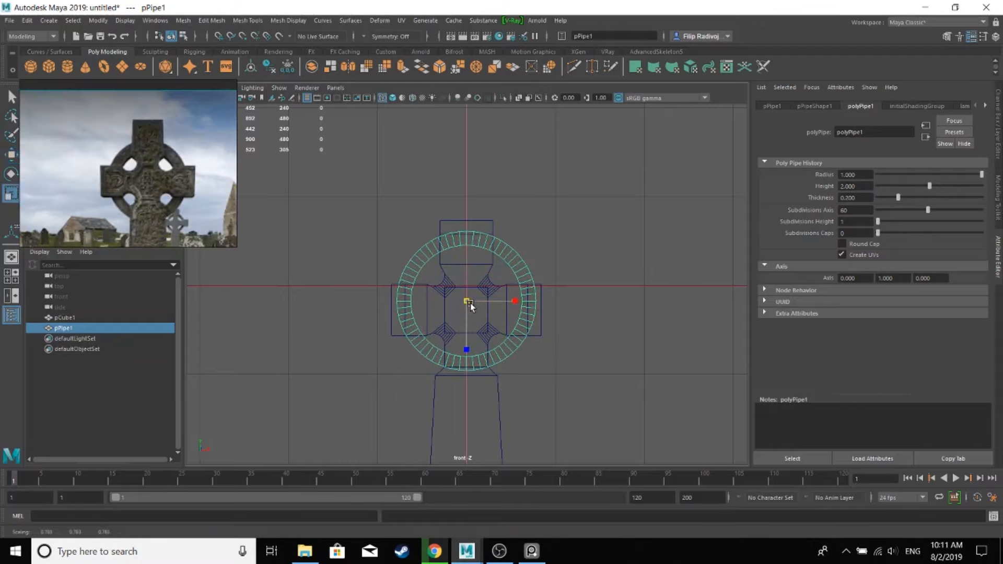
{"action": "key", "text": "w"}
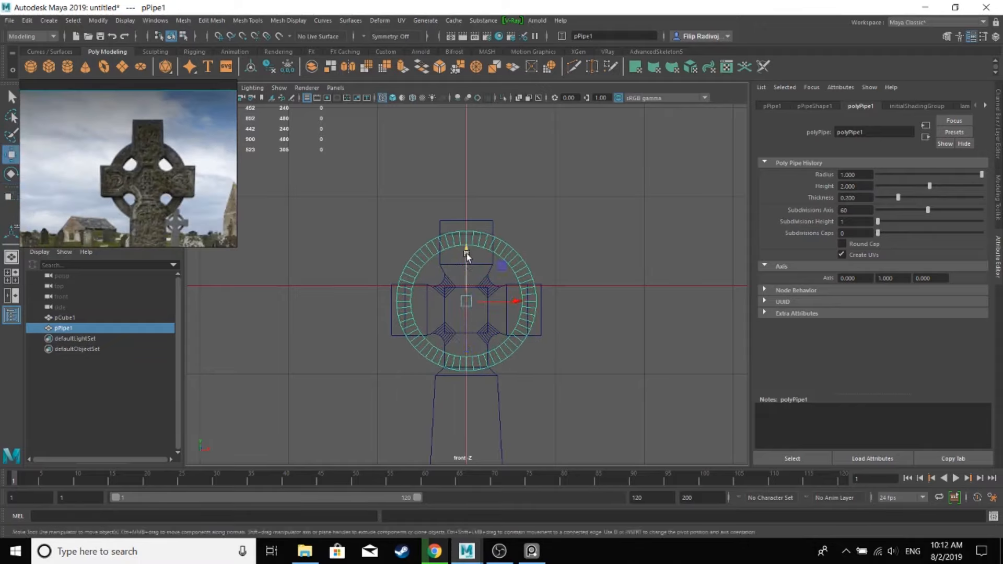
{"action": "left_click_drag", "start_coordinate": [467, 256], "coordinate": [467, 264]}
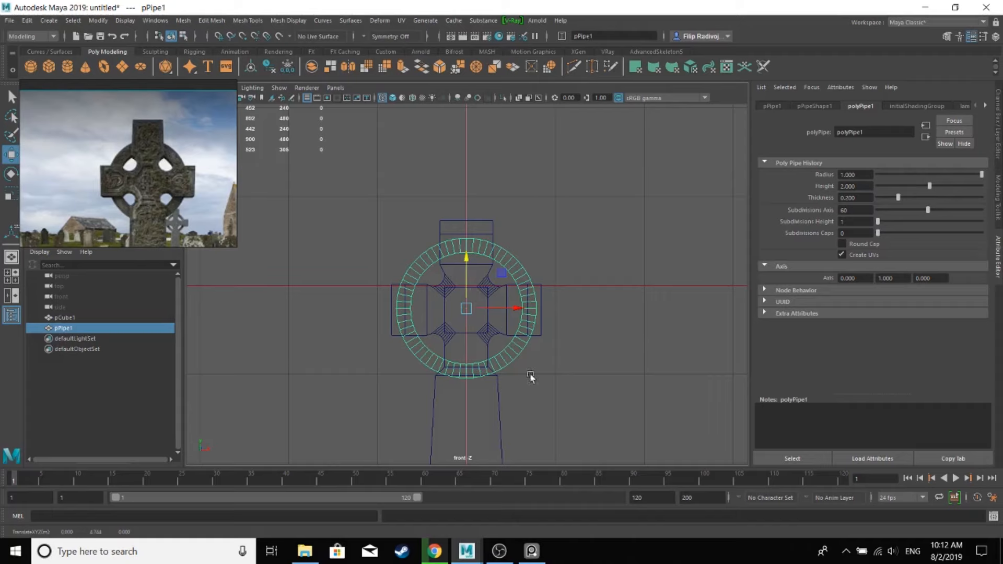
- Select the cross vertices where the shaft narrows beneath the head and raise them to just inside the ring
{"action": "scroll", "coordinate": [530, 378], "scroll_direction": "up", "scroll_amount": 5}
{"action": "middle_click_drag", "start_coordinate": [532, 428], "coordinate": [530, 346], "text": "alt"}
{"action": "left_click", "coordinate": [532, 345]}
{"action": "right_click_drag", "start_coordinate": [531, 344], "coordinate": [481, 342]}
{"action": "left_click_drag", "start_coordinate": [357, 292], "coordinate": [539, 365]}
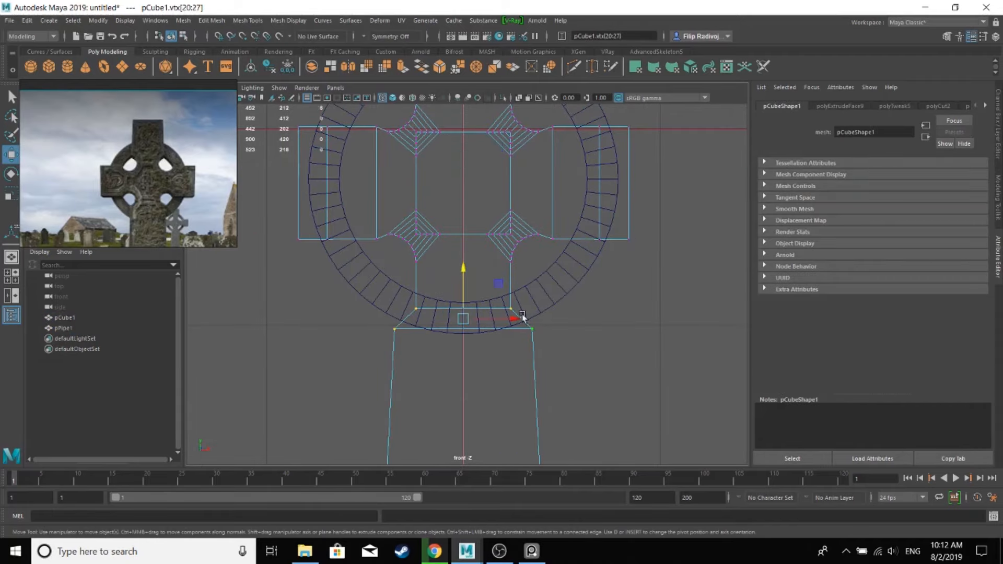
{"action": "left_click_drag", "start_coordinate": [463, 269], "coordinate": [465, 237]}
{"action": "scroll", "coordinate": [486, 286], "scroll_direction": "down", "scroll_amount": 2}
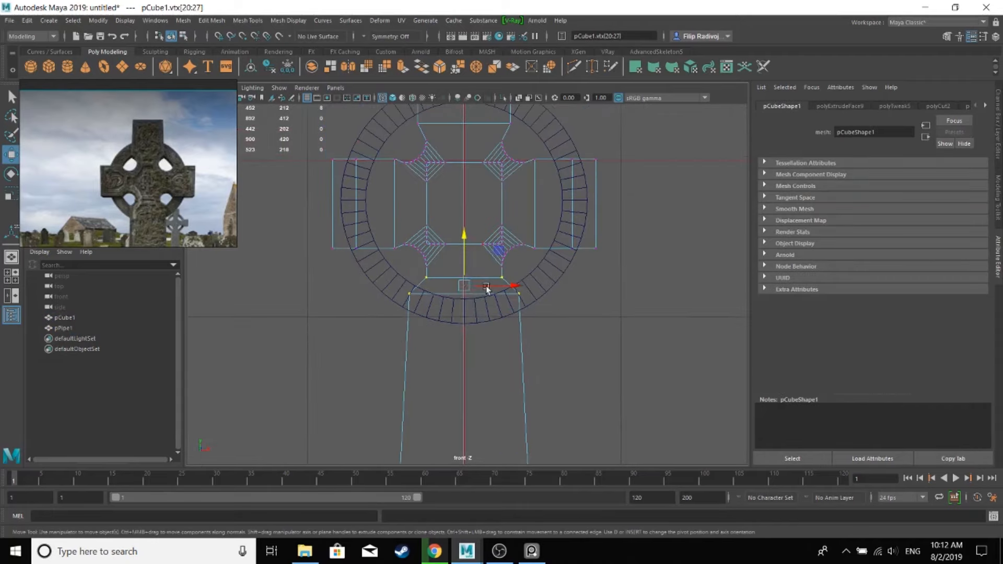
- Lower the ring slightly over the top of the shaft and scale its depth thinner than the cross
{"action": "middle_click_drag", "start_coordinate": [488, 289], "coordinate": [500, 353], "text": "alt"}
{"action": "right_click_drag", "start_coordinate": [401, 172], "coordinate": [413, 159]}
{"action": "left_click", "coordinate": [421, 166]}
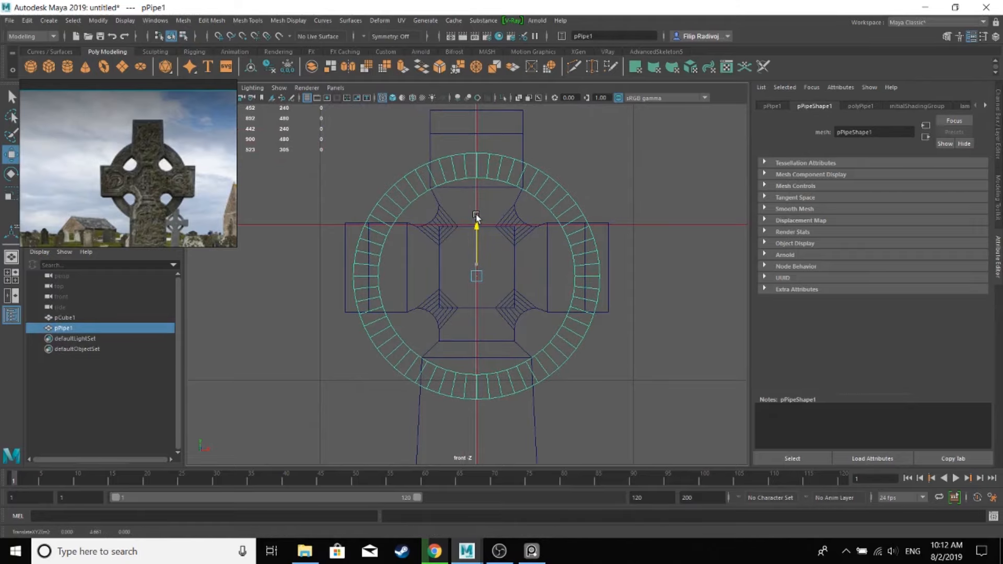
{"action": "key", "text": "space"}
{"action": "key", "text": "space"}
{"action": "key", "text": "f"}
{"action": "left_click_drag", "start_coordinate": [670, 207], "coordinate": [611, 222], "text": "alt"}
{"action": "key", "text": "r"}
{"action": "left_click_drag", "start_coordinate": [422, 292], "coordinate": [456, 287]}
{"action": "left_click_drag", "start_coordinate": [470, 282], "coordinate": [600, 232], "text": "alt"}
{"action": "left_click", "coordinate": [633, 314]}
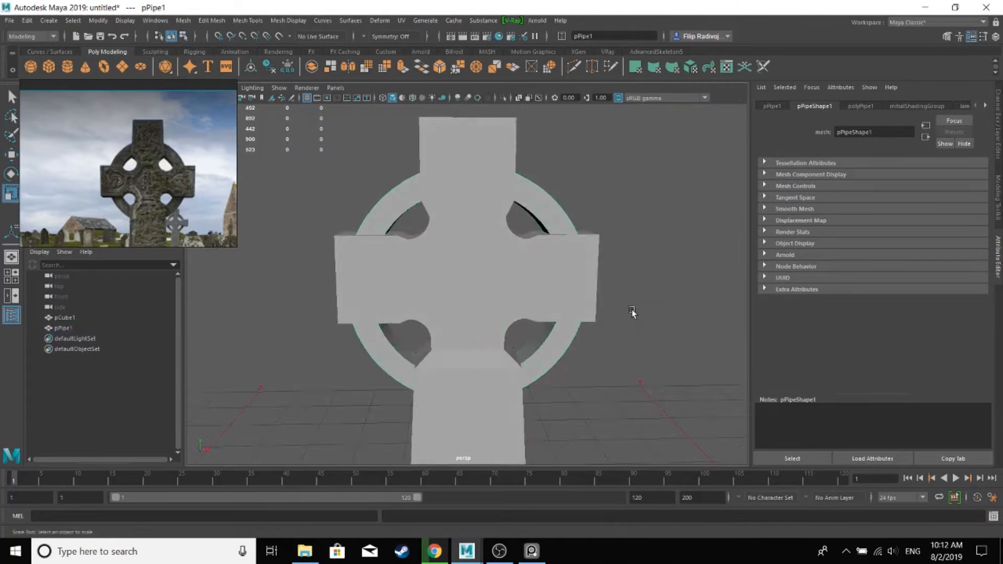
- Examine the gravestone's proportions and stepped base against the reference photo
{"action": "key", "text": "f"}
{"action": "left_click_drag", "start_coordinate": [523, 297], "coordinate": [460, 332], "text": "alt"}
{"action": "scroll", "coordinate": [460, 333], "scroll_direction": "up", "scroll_amount": 2}
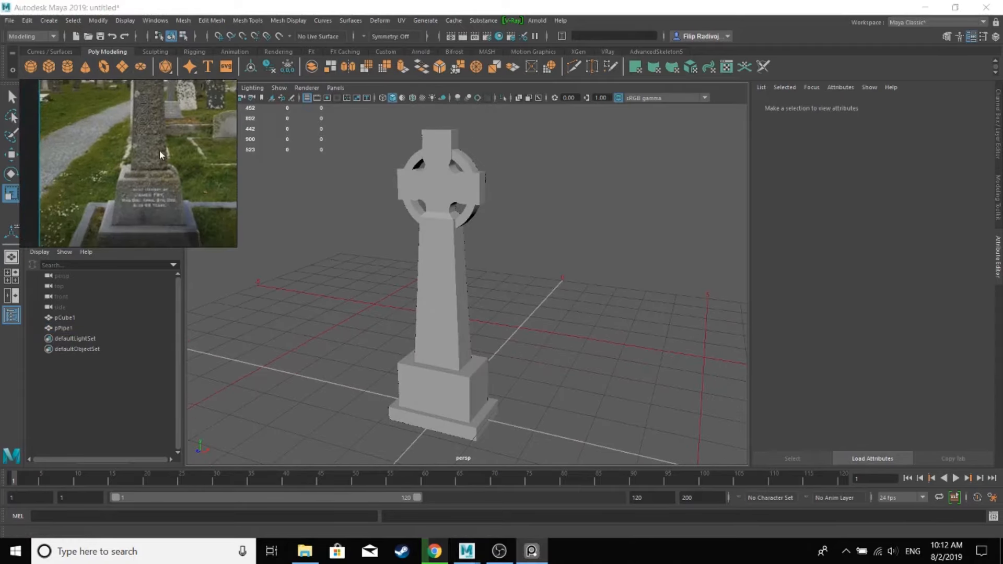
{"action": "scroll", "coordinate": [421, 363], "scroll_direction": "up", "scroll_amount": 3}
{"action": "left_click", "coordinate": [420, 363]}
{"action": "scroll", "coordinate": [470, 291], "scroll_direction": "down", "scroll_amount": 3}
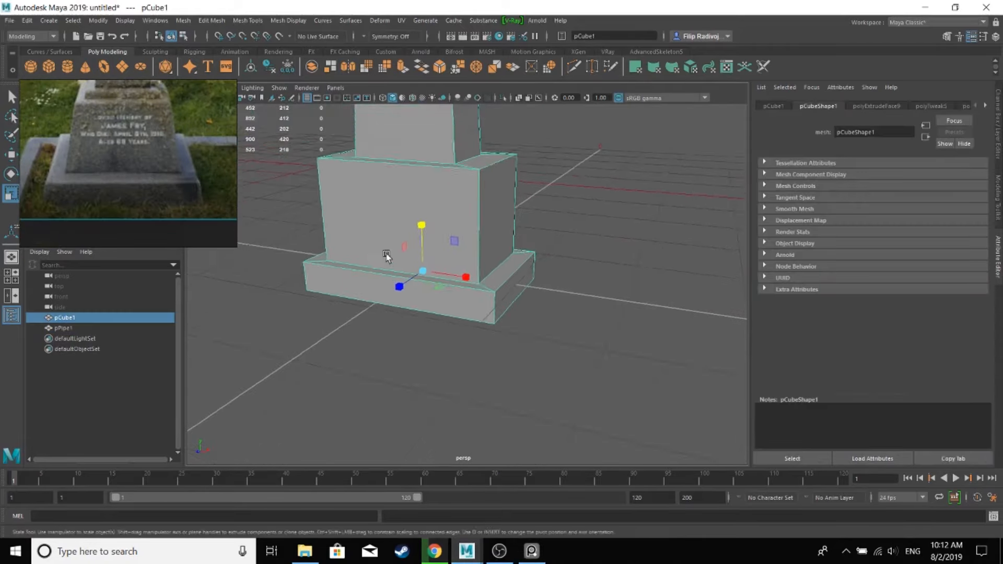
{"action": "left_click_drag", "start_coordinate": [394, 306], "coordinate": [443, 189], "text": "alt"}
{"action": "middle_click_drag", "start_coordinate": [443, 190], "coordinate": [440, 302], "text": "alt"}
{"action": "left_click_drag", "start_coordinate": [440, 302], "coordinate": [442, 320], "text": "alt"}
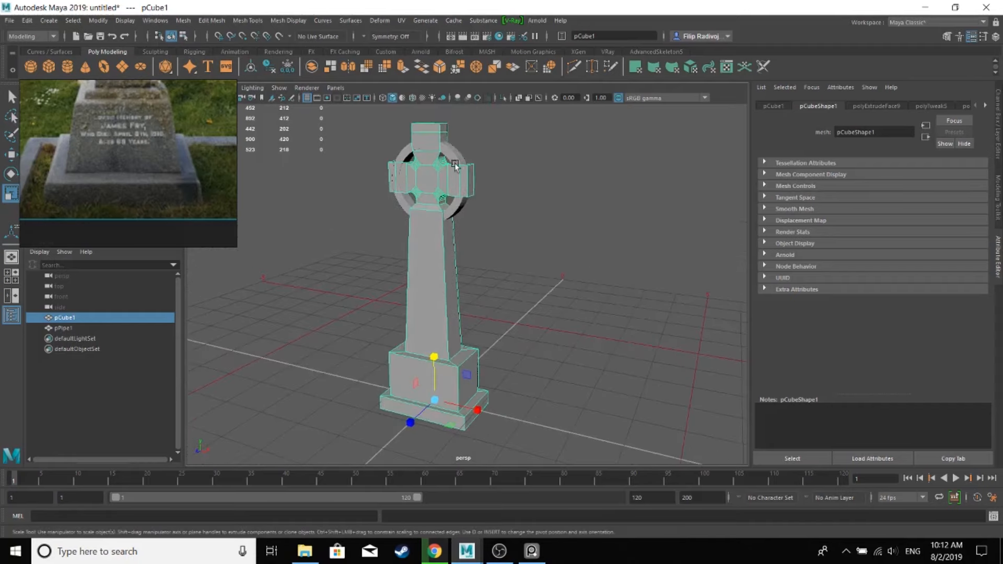
- Select the first circular edge loop on the ring for bevelling
{"action": "left_click", "coordinate": [453, 159]}
{"action": "left_click_drag", "start_coordinate": [495, 165], "coordinate": [494, 171], "text": "alt"}
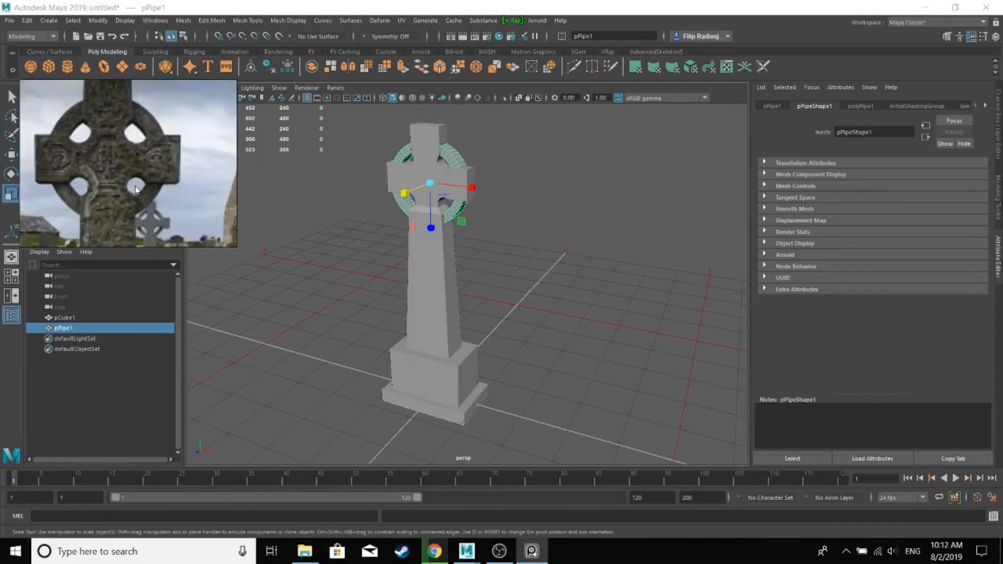
{"action": "mouse_move", "coordinate": [476, 208]}
{"action": "right_mouse_down", "text": "alt"}
{"action": "mouse_move", "coordinate": [546, 409]}
{"action": "mouse_move", "coordinate": [481, 205]}
{"action": "right_mouse_up", "text": "alt"}
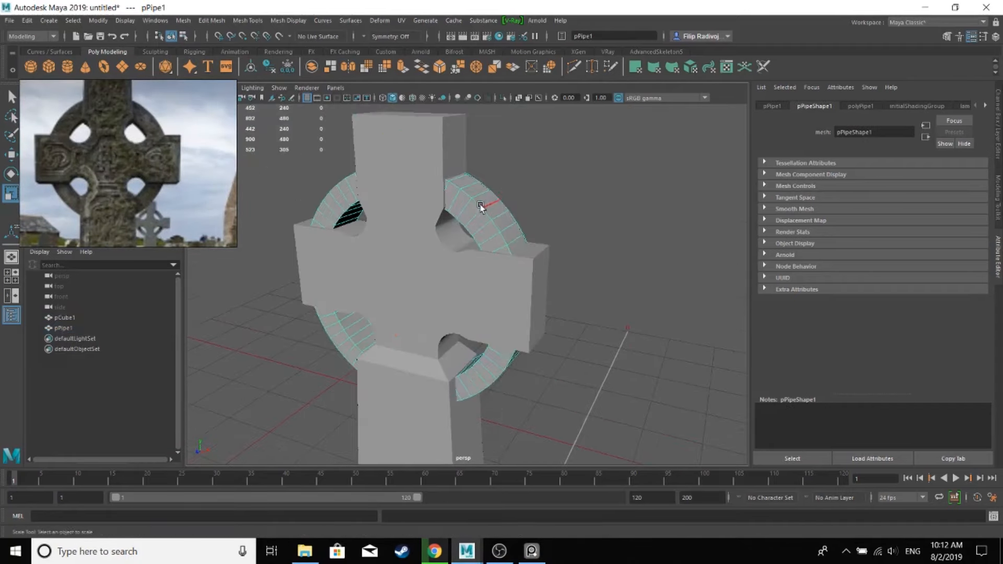
{"action": "double_click", "coordinate": [478, 205]}
{"action": "key", "text": "ctrl+b"}
{"action": "left_click", "coordinate": [27, 20]}
{"action": "left_click", "coordinate": [57, 40]}
- Add the ring's second circular edge loop to the selection and bevel both loops with a fraction of 0.2
{"action": "left_click_drag", "start_coordinate": [538, 209], "coordinate": [580, 227], "text": "alt"}
{"action": "double_click", "coordinate": [389, 205], "text": "shift"}
{"action": "right_click_drag", "start_coordinate": [579, 227], "coordinate": [616, 253], "text": "alt"}
{"action": "key", "text": "ctrl+b"}
{"action": "left_click", "coordinate": [661, 296]}
{"action": "type", "text": "0.2"}
{"action": "key", "text": "Return"}
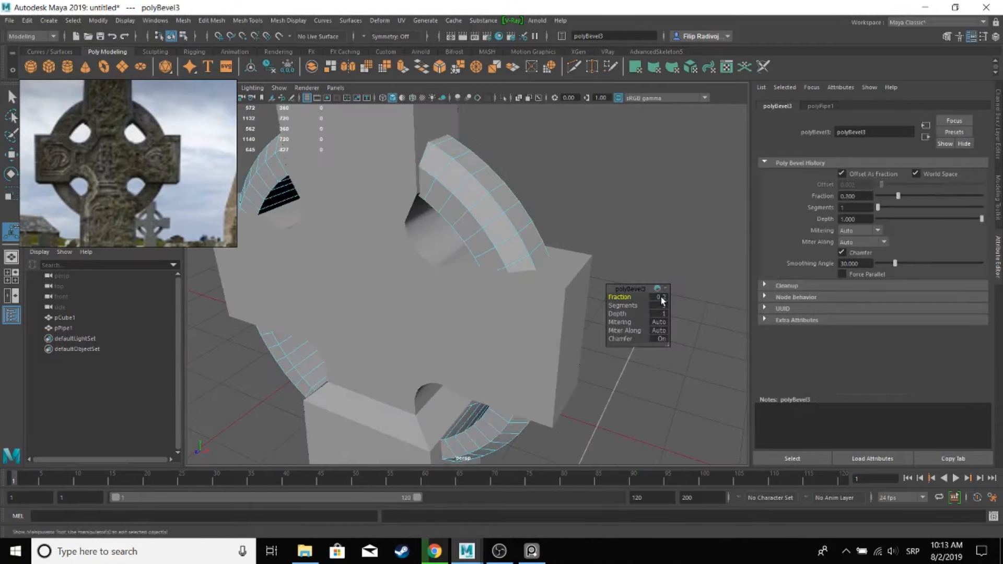
- Select the ring as an object and delete its construction history
{"action": "left_click", "coordinate": [622, 208]}
{"action": "right_click_drag", "start_coordinate": [622, 208], "coordinate": [469, 256], "text": "alt"}
{"action": "key", "text": "q"}
{"action": "left_click", "coordinate": [469, 255]}
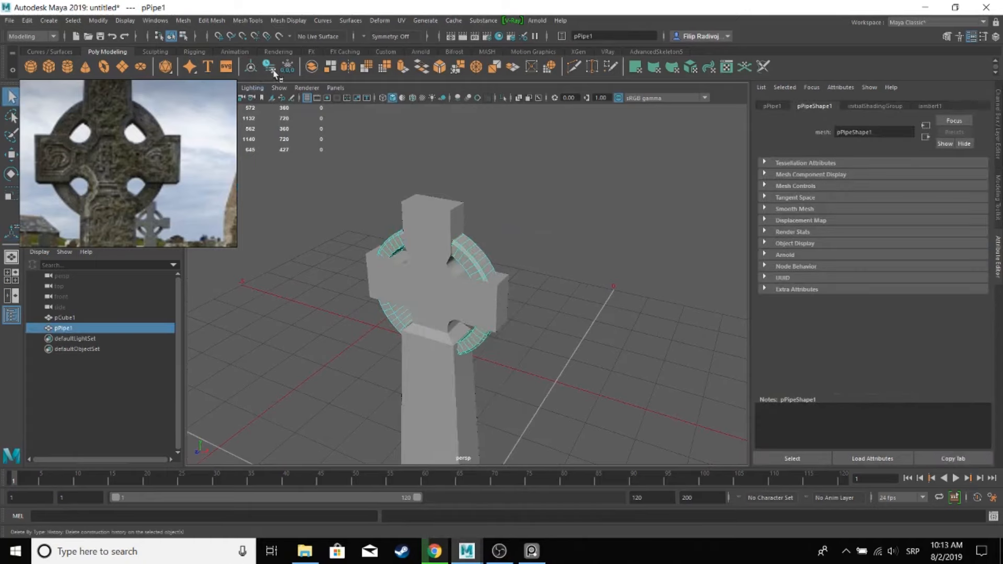
{"action": "left_click", "coordinate": [567, 209]}
{"action": "right_click_drag", "start_coordinate": [566, 209], "coordinate": [514, 246], "text": "alt"}
{"action": "left_click_drag", "start_coordinate": [515, 245], "coordinate": [457, 255], "text": "alt"}
- Start saving the scene and open the Tintagel assets folder inside the desktop's models folder
{"action": "key", "text": "ctrl+s"}
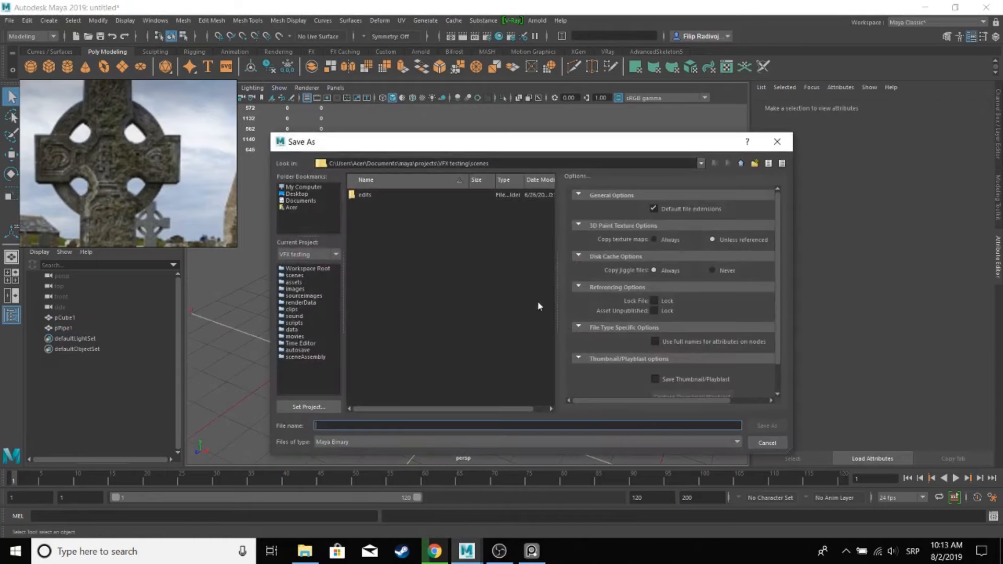
{"action": "left_click", "coordinate": [300, 195]}
{"action": "double_click", "coordinate": [374, 249]}
{"action": "scroll", "coordinate": [382, 340], "scroll_direction": "down", "scroll_amount": 5}
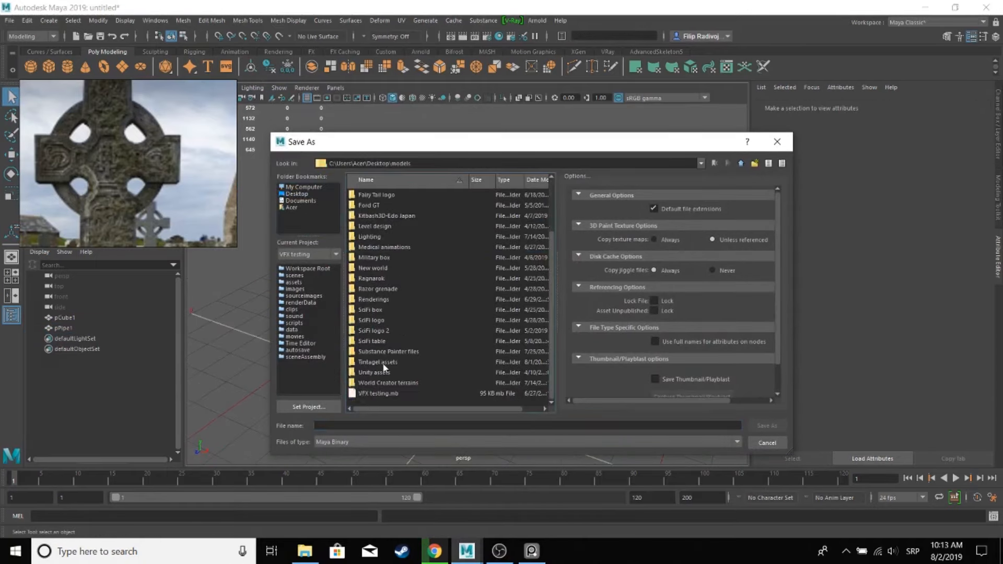
{"action": "double_click", "coordinate": [382, 362]}
- Create a folder named Graves and save the scene in it as the Maya Binary file CrossGrave
{"action": "right_click", "coordinate": [380, 315]}
{"action": "left_click", "coordinate": [406, 330]}
{"action": "type", "text": "Graves"}
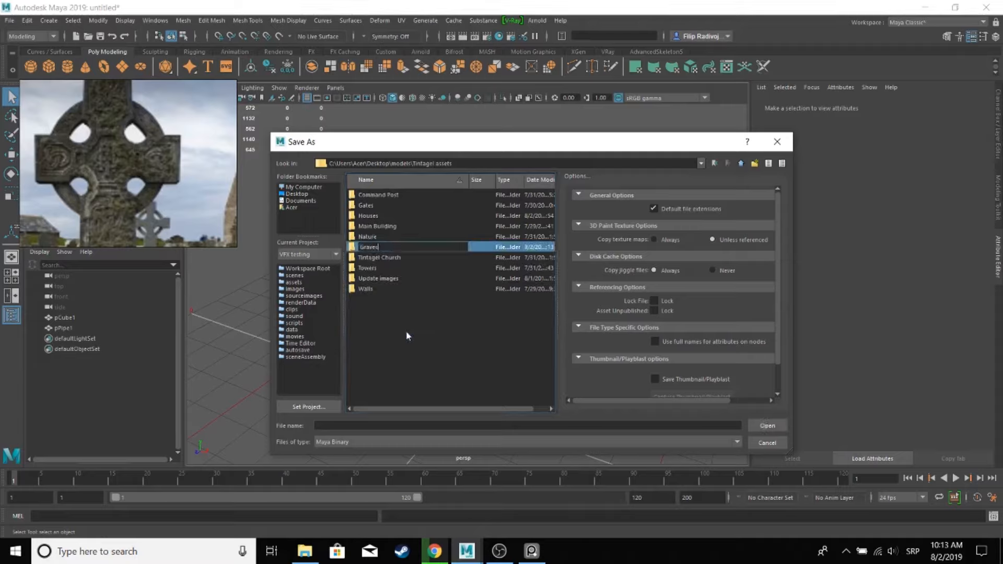
{"action": "key", "text": "Return"}
{"action": "key", "text": "Return"}
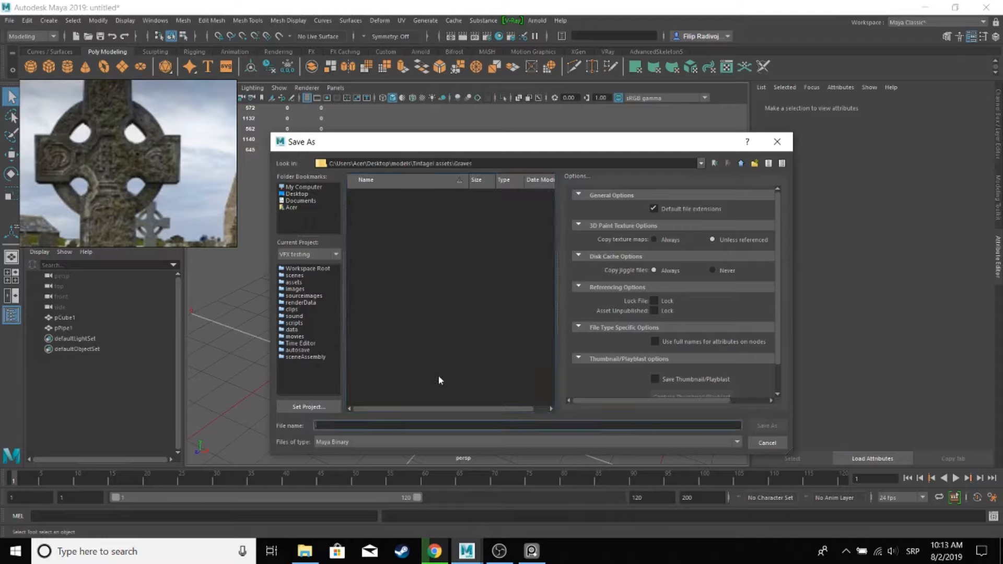
{"action": "type", "text": "CrossGrave"}
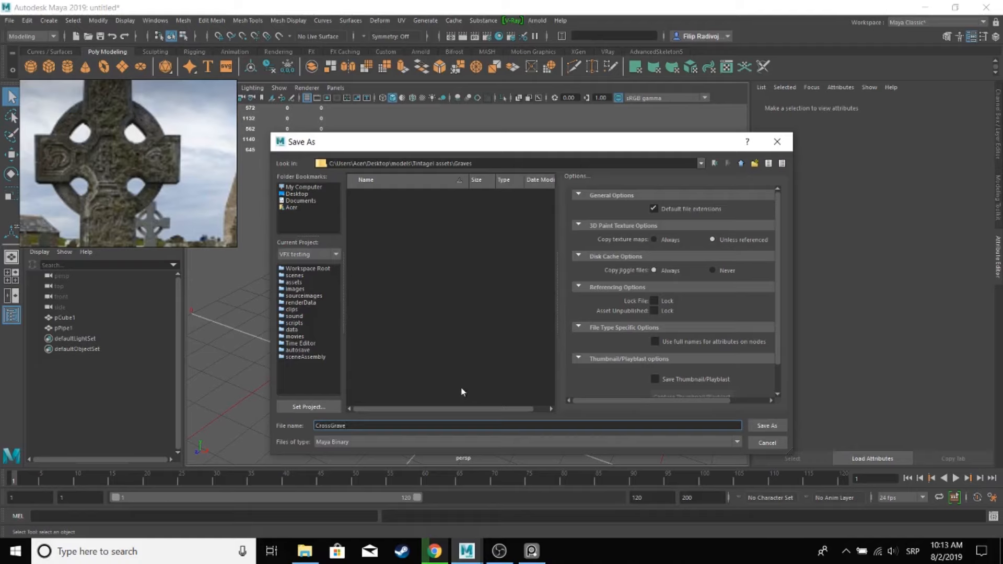
{"action": "left_click", "coordinate": [767, 426]}
- Try combining the cross and the ring into one mesh, and undo the combine
{"action": "left_click", "coordinate": [70, 318]}
{"action": "left_click", "coordinate": [478, 224], "text": "shift"}
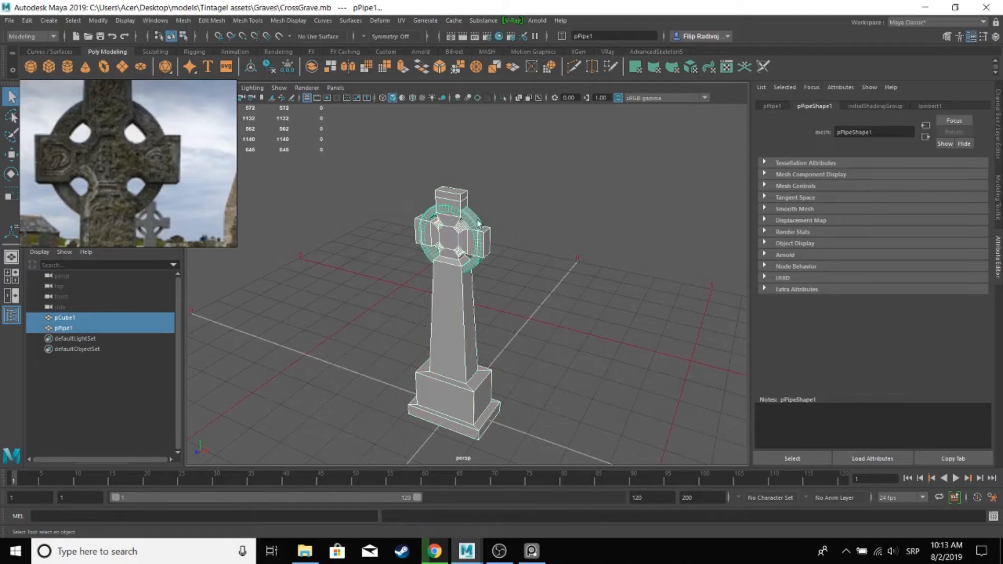
{"action": "left_click", "coordinate": [313, 67]}
{"action": "left_click", "coordinate": [27, 21]}
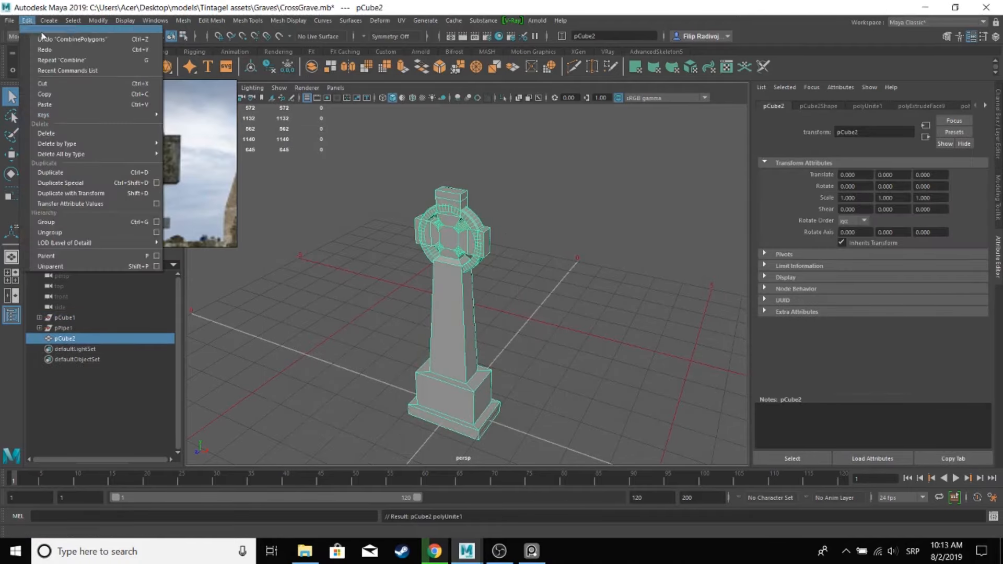
{"action": "left_click", "coordinate": [44, 37]}
- Try a Boolean union of the cross and the ring and inspect the merged head
{"action": "left_click_drag", "start_coordinate": [403, 225], "coordinate": [360, 230], "text": "alt"}
{"action": "right_click_drag", "start_coordinate": [361, 230], "coordinate": [513, 271], "text": "alt"}
{"action": "middle_click_drag", "start_coordinate": [513, 272], "coordinate": [513, 379], "text": "alt"}
{"action": "left_click_drag", "start_coordinate": [444, 292], "coordinate": [475, 285], "text": "alt"}
{"action": "right_click_drag", "start_coordinate": [475, 284], "coordinate": [339, 256], "text": "alt"}
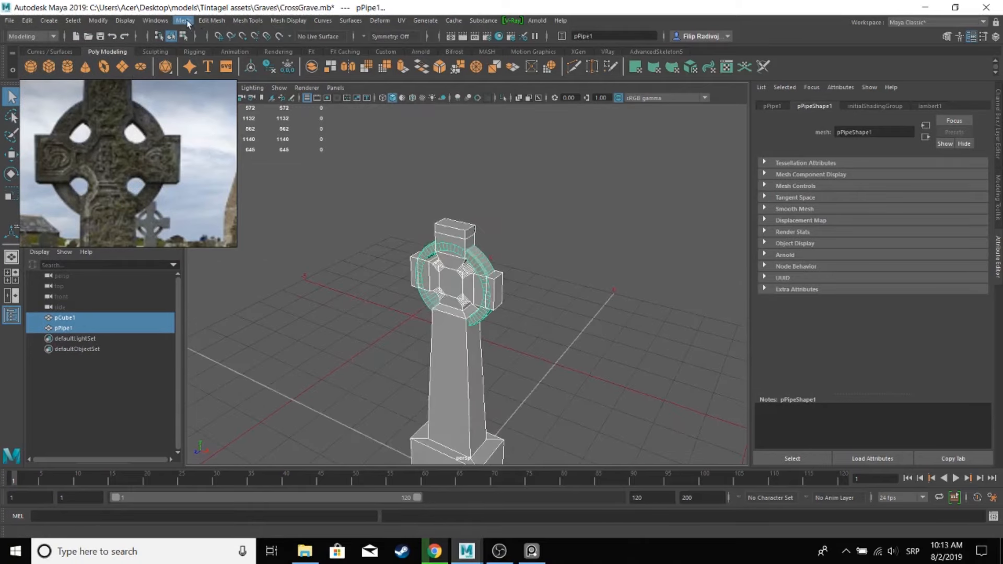
{"action": "left_click", "coordinate": [183, 21]}
{"action": "mouse_move", "coordinate": [209, 46]}
{"action": "left_click", "coordinate": [312, 55]}
{"action": "left_click", "coordinate": [540, 336]}
{"action": "left_click_drag", "start_coordinate": [541, 336], "coordinate": [533, 322], "text": "alt"}
{"action": "right_click_drag", "start_coordinate": [532, 323], "coordinate": [622, 339], "text": "alt"}
{"action": "left_click_drag", "start_coordinate": [622, 340], "coordinate": [548, 360], "text": "alt"}
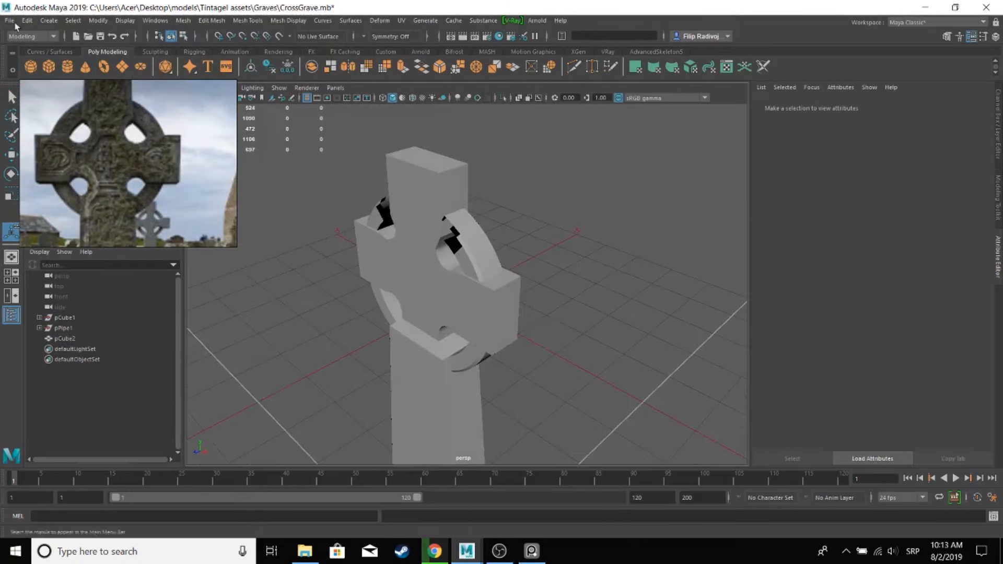
- Undo the Boolean union so the cross and the ring are separate objects
{"action": "left_click", "coordinate": [27, 21]}
{"action": "left_click", "coordinate": [62, 38]}
{"action": "left_click", "coordinate": [28, 21]}
{"action": "left_click", "coordinate": [62, 39]}
{"action": "left_click", "coordinate": [548, 284]}
{"action": "left_click_drag", "start_coordinate": [549, 284], "coordinate": [565, 280], "text": "alt"}
{"action": "right_click_drag", "start_coordinate": [564, 280], "coordinate": [441, 234], "text": "alt"}
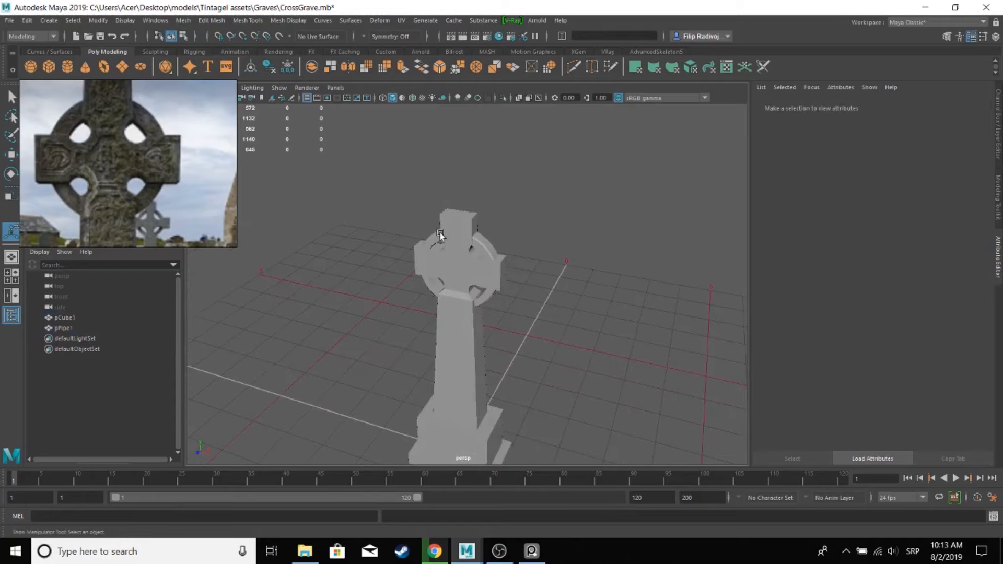
- Rename the cross object pCube1 as CrossGrave
{"action": "left_click", "coordinate": [440, 234]}
{"action": "left_click", "coordinate": [453, 260], "text": "shift"}
{"action": "left_click", "coordinate": [269, 67]}
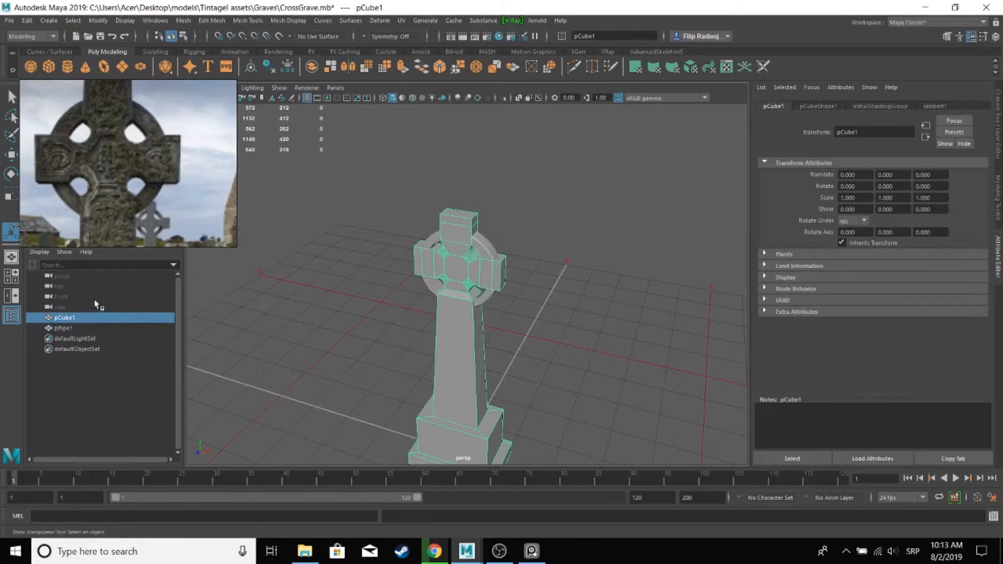
{"action": "double_click", "coordinate": [125, 317]}
{"action": "key", "text": "Caps_Lock"}
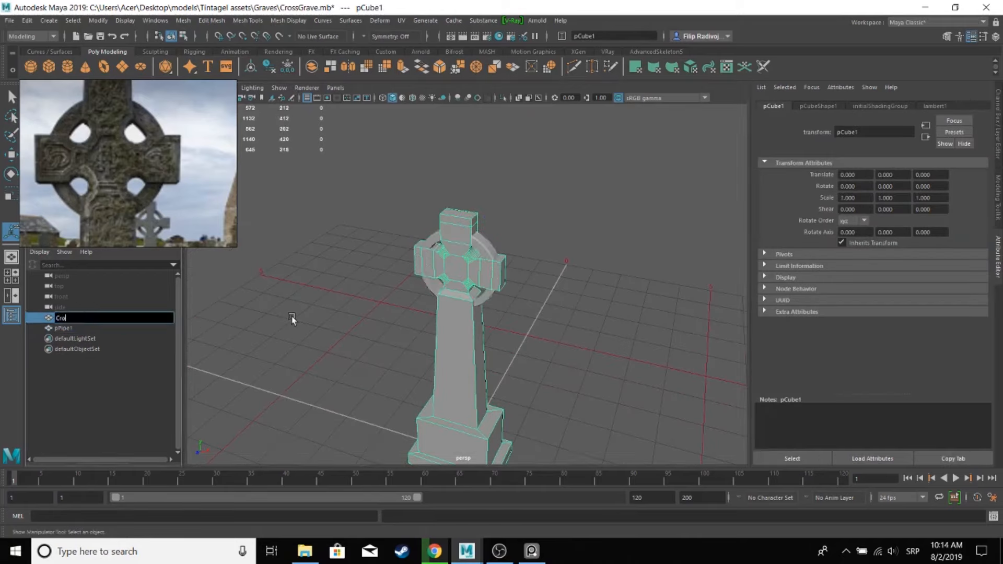
{"action": "key", "text": "Return"}
- Rename the ring object as Cross_Grave_Ring and the cross as Cross_Grave
{"action": "double_click", "coordinate": [82, 329]}
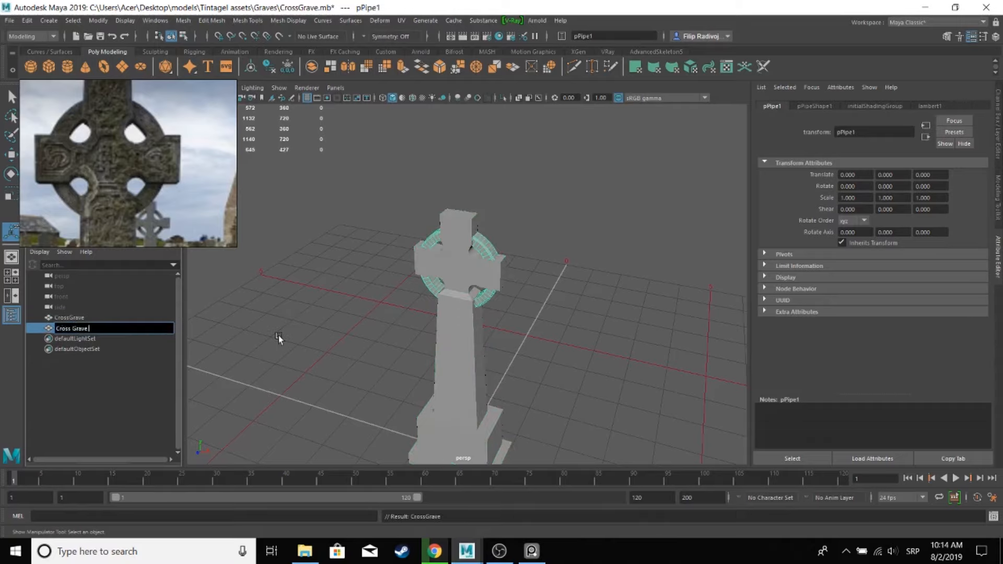
{"action": "type", "text": "Cross Grave Ring"}
{"action": "key", "text": "Return"}
{"action": "double_click", "coordinate": [128, 318]}
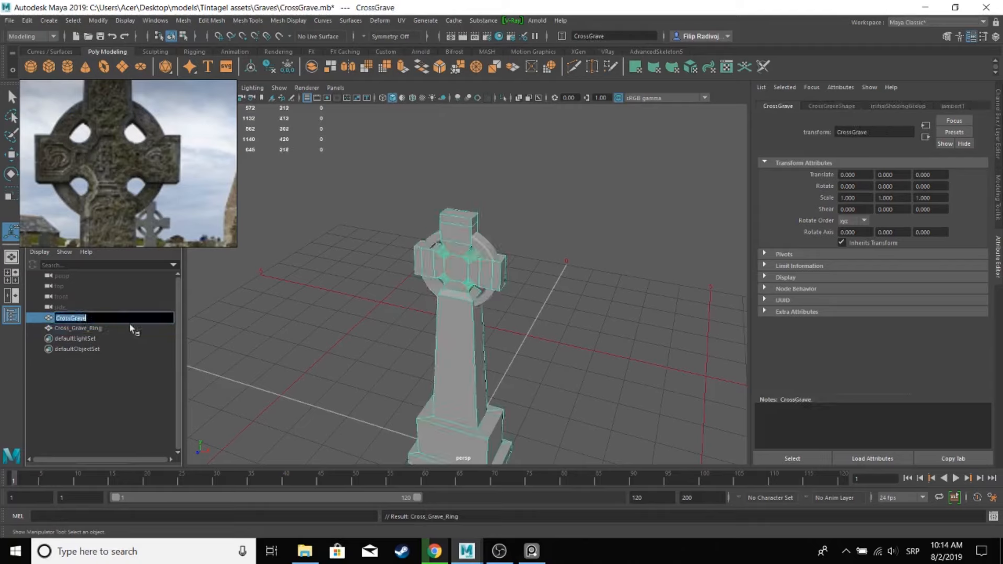
{"action": "type", "text": "_"}
{"action": "key", "text": "Return"}
- Save the scene under its current file name
{"action": "left_click", "coordinate": [274, 285]}
{"action": "scroll", "coordinate": [344, 190], "scroll_direction": "down", "scroll_amount": 3}
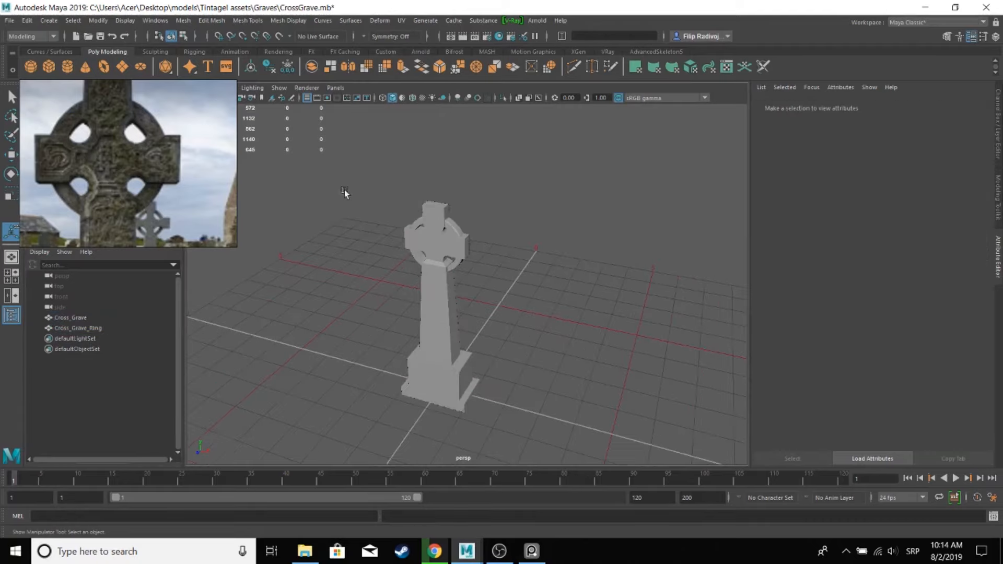
{"action": "left_click_drag", "start_coordinate": [344, 189], "coordinate": [501, 324]}
{"action": "left_click", "coordinate": [374, 327]}
{"action": "scroll", "coordinate": [469, 353], "scroll_direction": "up", "scroll_amount": 2}
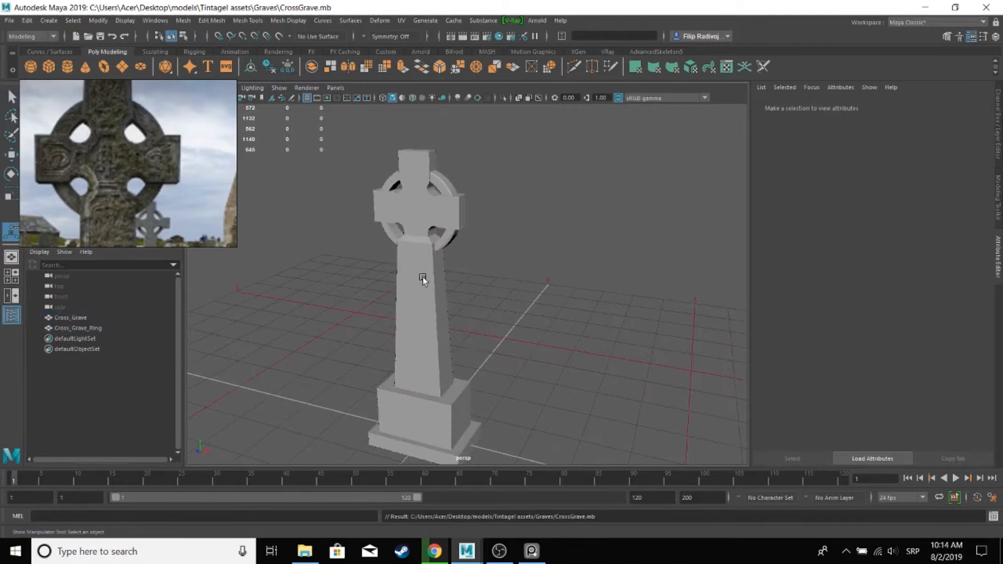
{"action": "left_click_drag", "start_coordinate": [422, 277], "coordinate": [312, 174]}
{"action": "left_click", "coordinate": [10, 20]}
{"action": "left_click", "coordinate": [56, 168]}
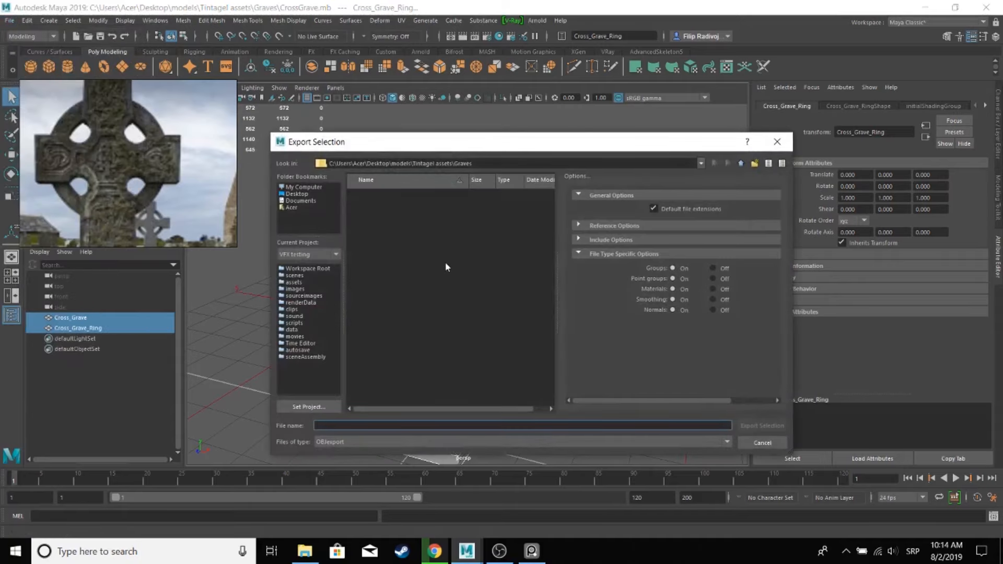
{"action": "left_click", "coordinate": [779, 444]}
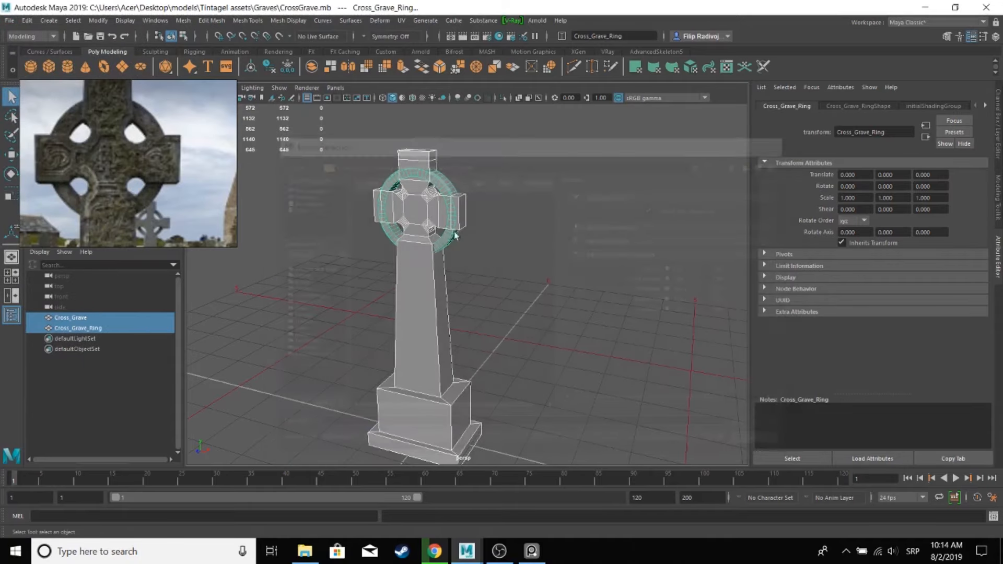
{"action": "left_click", "coordinate": [9, 21]}
{"action": "mouse_move", "coordinate": [42, 148]}
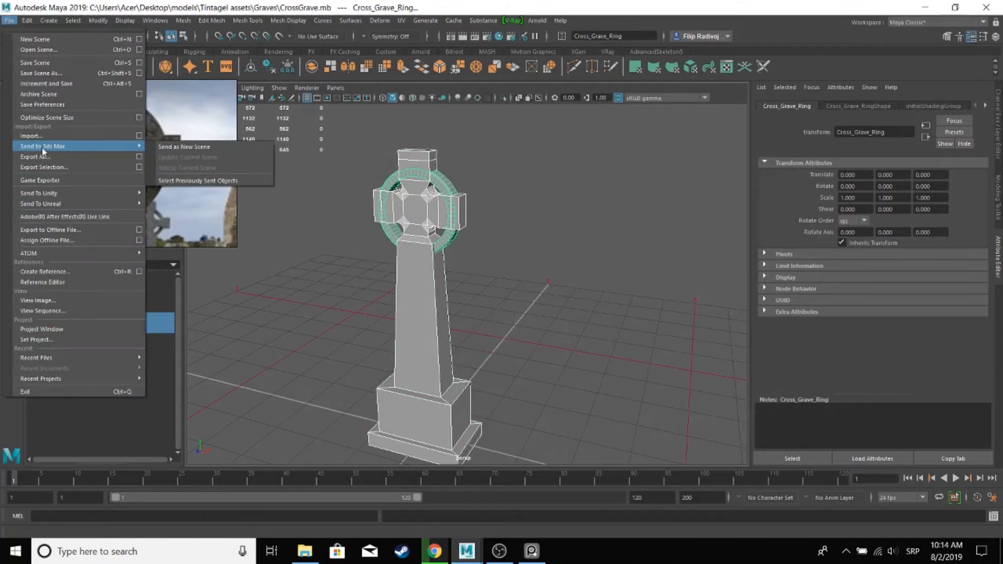
{"action": "left_click", "coordinate": [313, 209]}
- Select the cross and the ring and export the selection as an OBJ file named CrossGrave in the Graves folder
{"action": "left_click_drag", "start_coordinate": [335, 146], "coordinate": [486, 334]}
{"action": "left_click", "coordinate": [10, 21]}
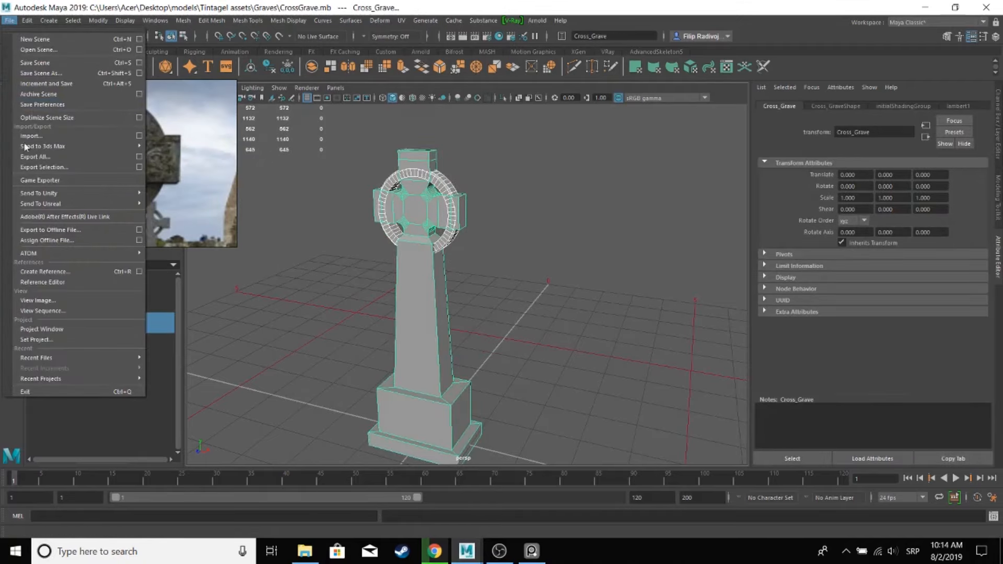
{"action": "left_click", "coordinate": [44, 167]}
{"action": "type", "text": "CrossGrave"}
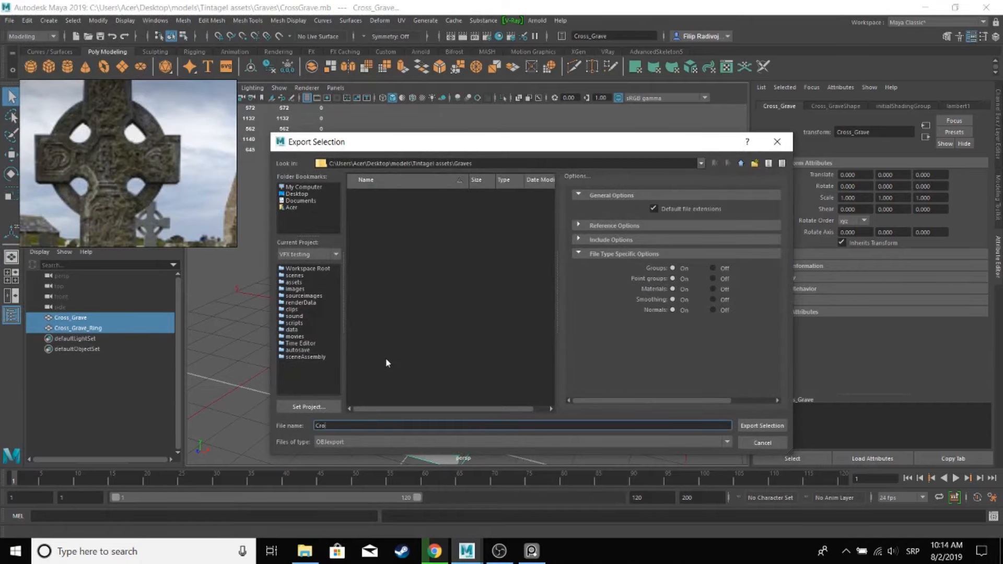
{"action": "key", "text": "Return"}
{"action": "left_click", "coordinate": [385, 362]}
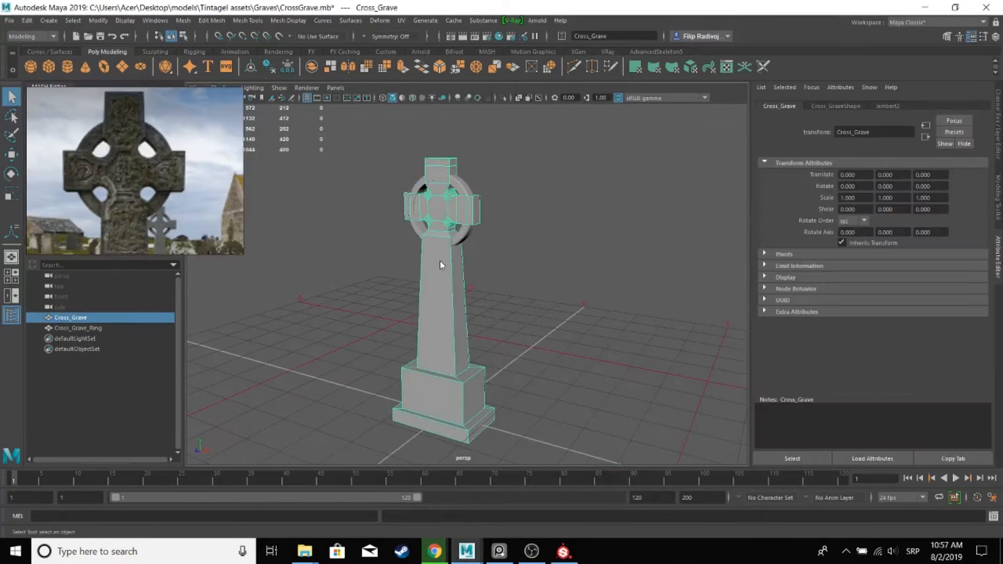
- Rename the cross's Lambert material as Pillar_stone and its shading group as Pillar_stone_mtl
{"action": "right_click_drag", "start_coordinate": [440, 261], "coordinate": [519, 543]}
{"action": "left_click", "coordinate": [888, 105]}
{"action": "double_click", "coordinate": [852, 132]}
{"action": "type", "text": "Pillar stone"}
{"action": "key", "text": "Return"}
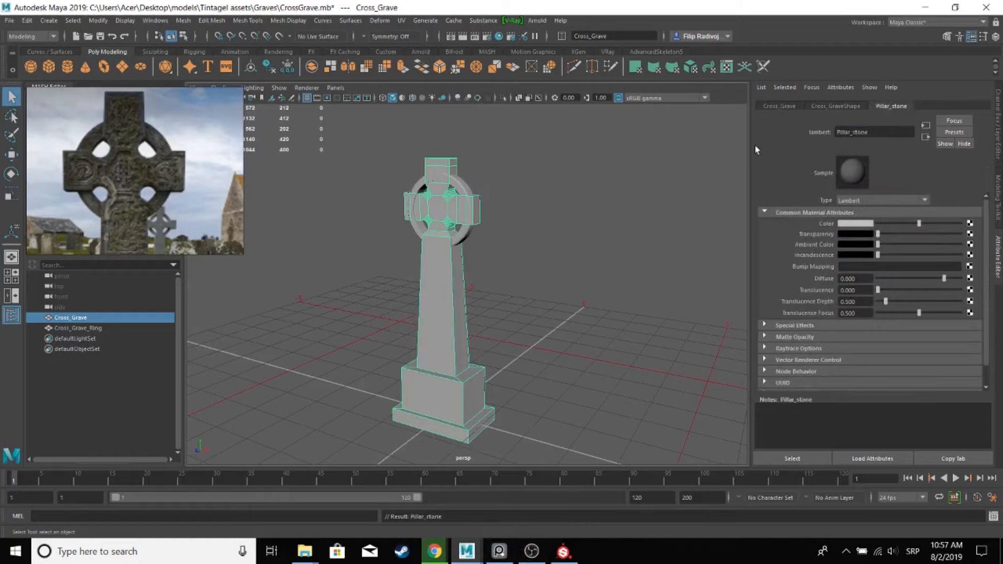
{"action": "left_click_drag", "start_coordinate": [893, 133], "coordinate": [815, 134]}
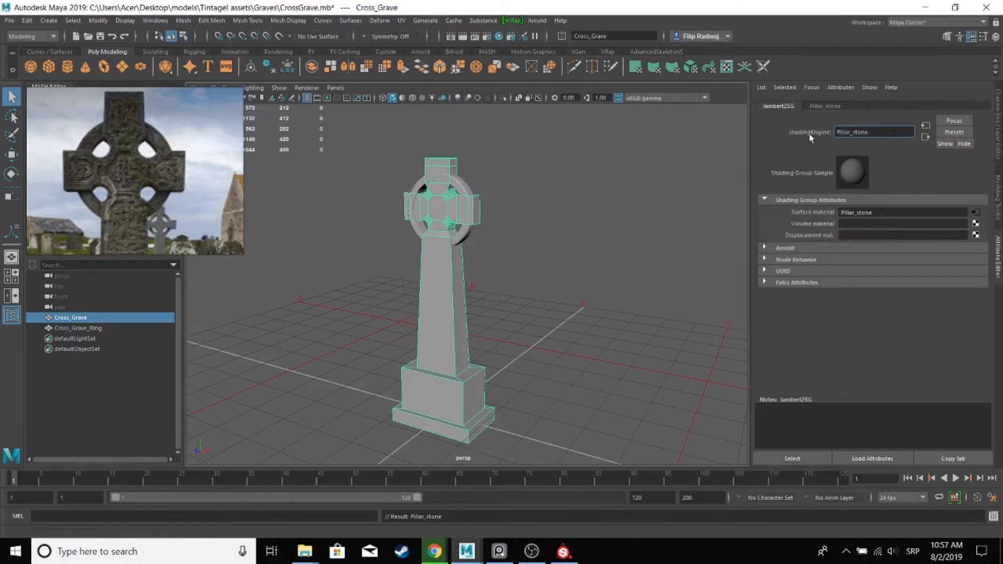
{"action": "left_click", "coordinate": [836, 106]}
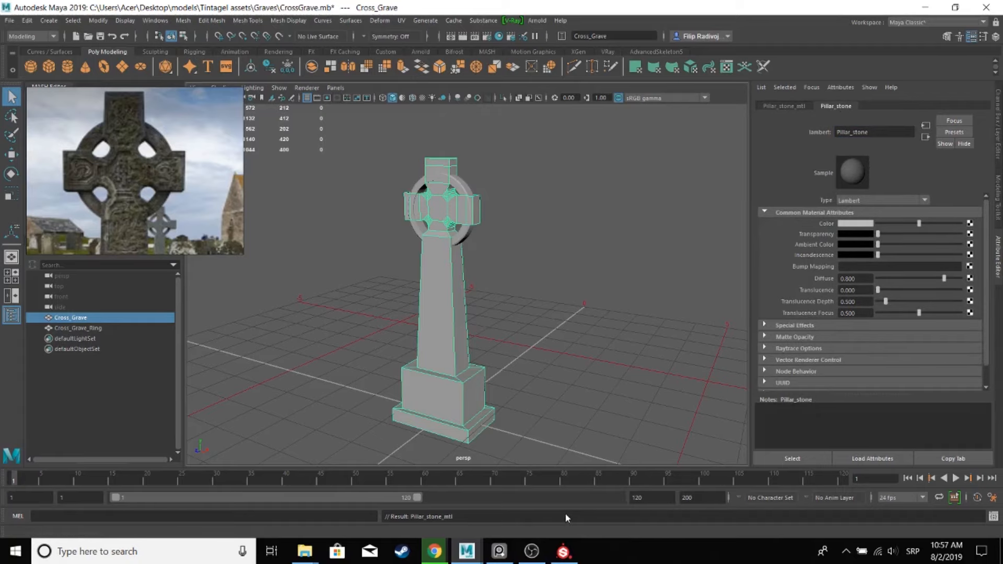
- Set the colour of the cross's Pillar_stone material to blue
{"action": "left_click", "coordinate": [531, 551]}
{"action": "left_click", "coordinate": [739, 111]}
{"action": "left_click", "coordinate": [867, 228]}
{"action": "left_click", "coordinate": [867, 202]}
{"action": "left_click", "coordinate": [487, 255]}
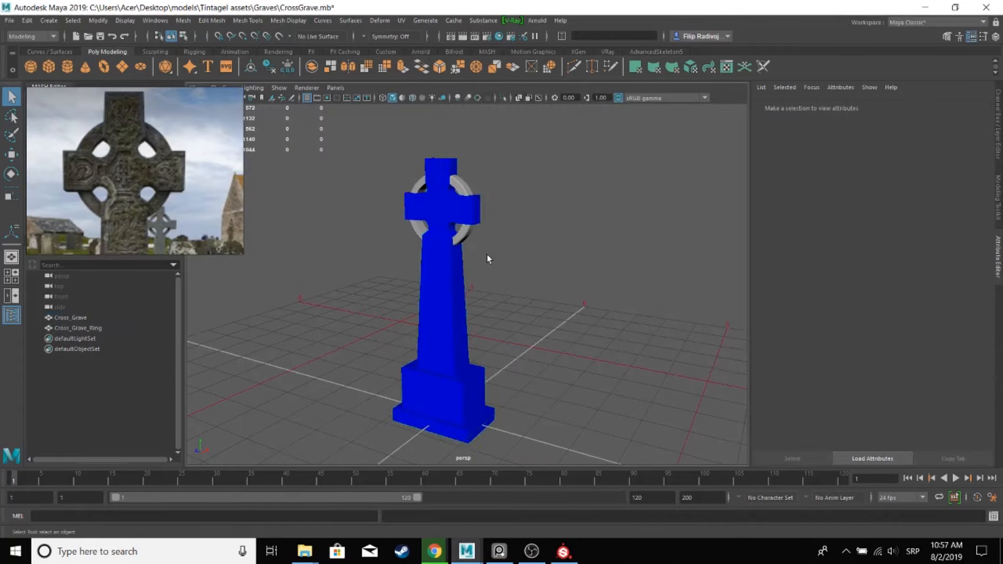
- Assign a new Lambert material to the ring and name it Pillar_stone_2
{"action": "right_click_drag", "start_coordinate": [487, 255], "coordinate": [620, 300], "text": "alt"}
{"action": "left_click_drag", "start_coordinate": [620, 300], "coordinate": [590, 293], "text": "alt"}
{"action": "left_click", "coordinate": [560, 189]}
{"action": "right_click_drag", "start_coordinate": [560, 189], "coordinate": [538, 447]}
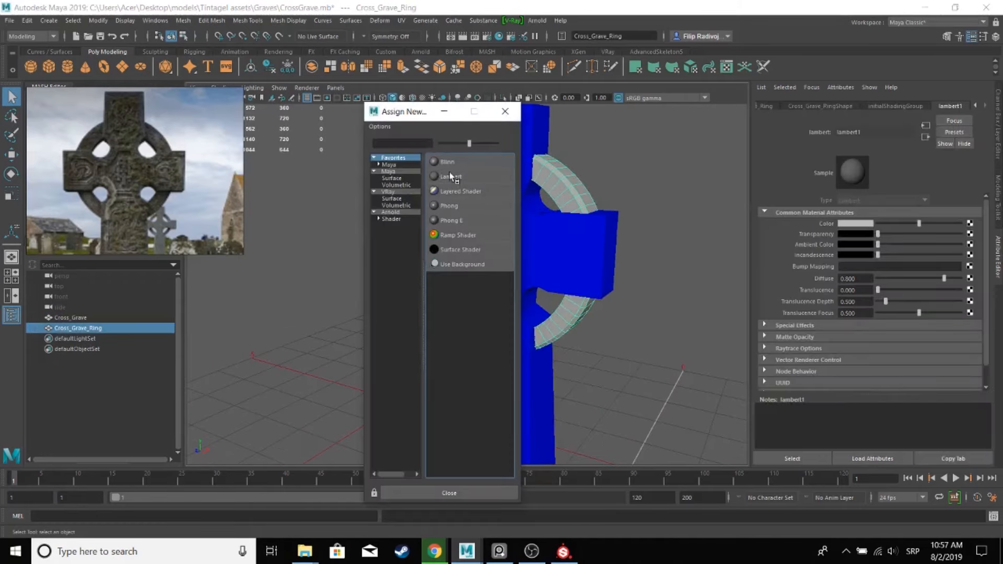
{"action": "left_click", "coordinate": [448, 170]}
{"action": "key", "text": "Caps_Lock"}
{"action": "key", "text": "Caps_Lock"}
{"action": "type", "text": "Pillar"}
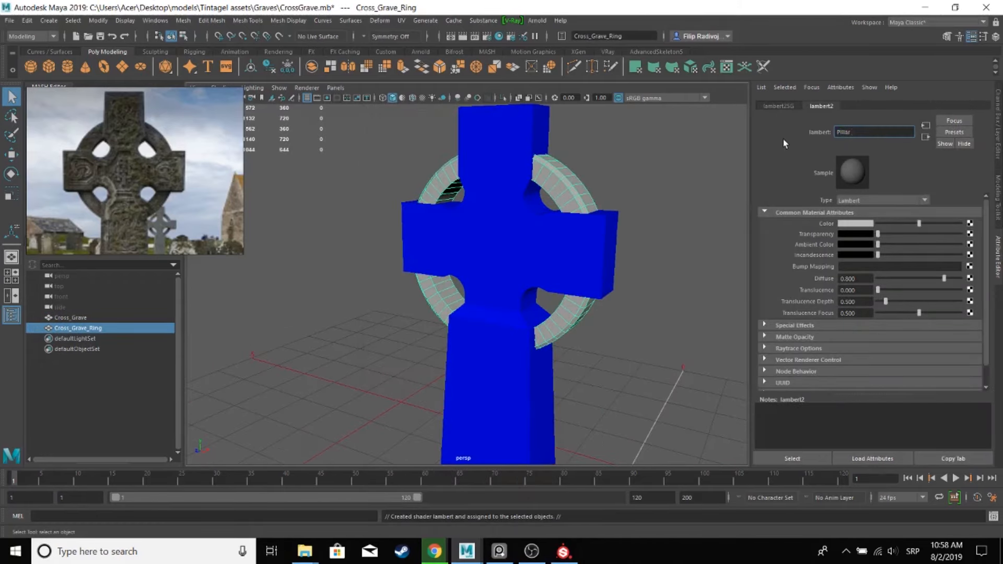
{"action": "type", "text": "_stone_2"}
{"action": "key", "text": "Return"}
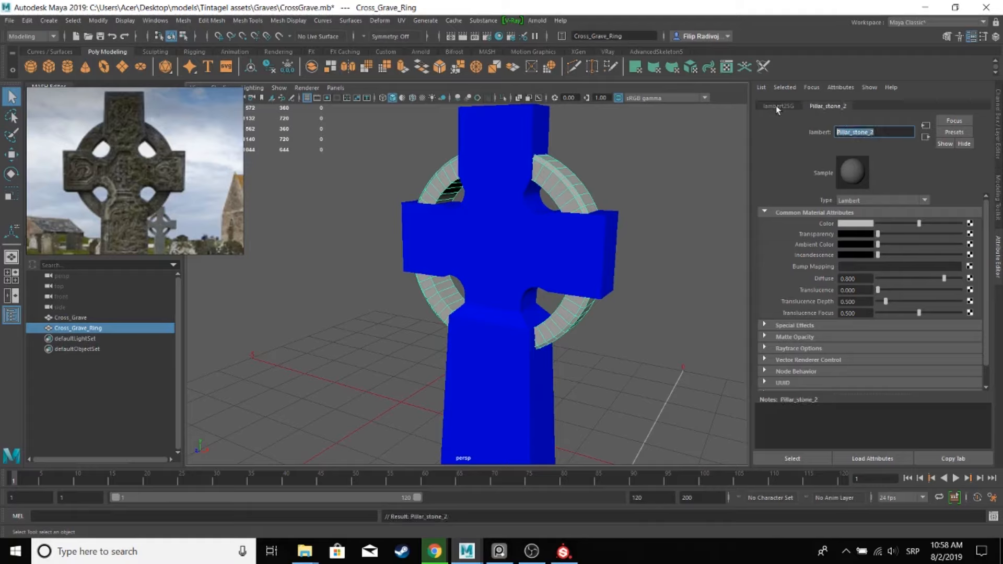
- Rename the ring material's shading group as Pillar_stone_2_mtl
{"action": "left_click", "coordinate": [777, 106]}
{"action": "type", "text": "mtl"}
{"action": "key", "text": "Return"}
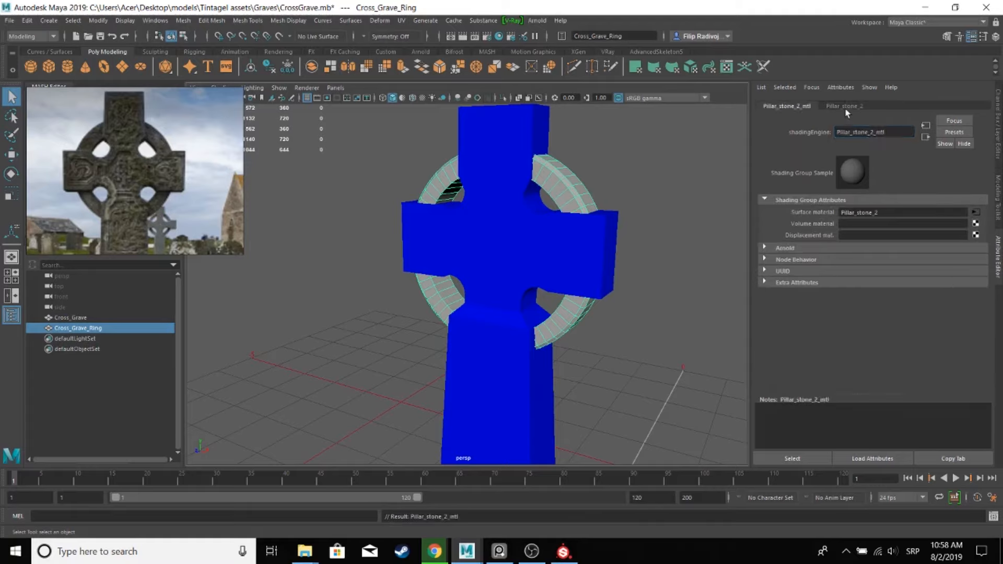
- Choose a new colour for the ring's Pillar_stone_2 material
{"action": "left_click", "coordinate": [844, 107]}
{"action": "scroll", "coordinate": [563, 288], "scroll_direction": "down", "scroll_amount": 5}
{"action": "middle_click_drag", "start_coordinate": [563, 288], "coordinate": [562, 258], "text": "alt"}
{"action": "right_click_drag", "start_coordinate": [506, 194], "coordinate": [580, 494]}
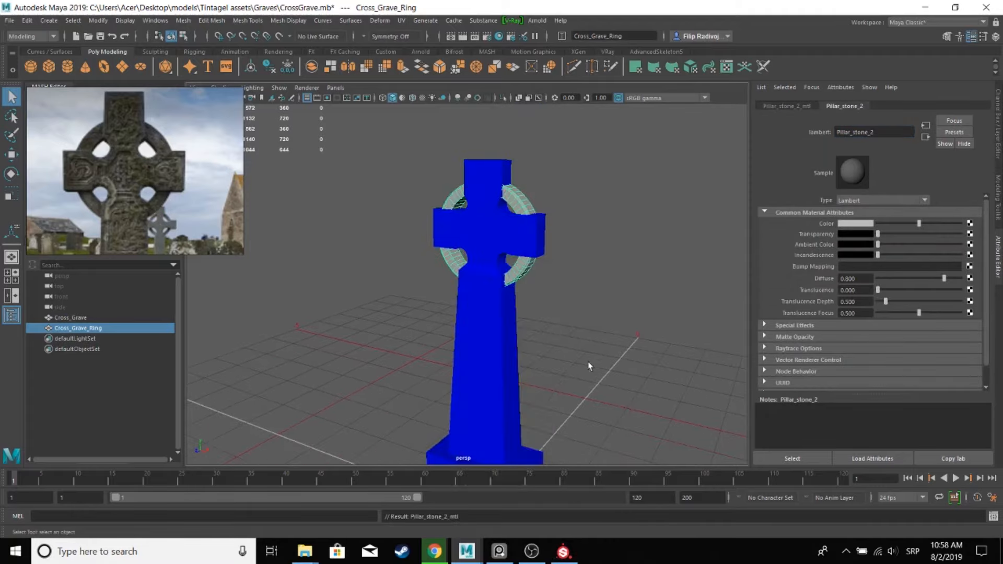
{"action": "left_click", "coordinate": [924, 106]}
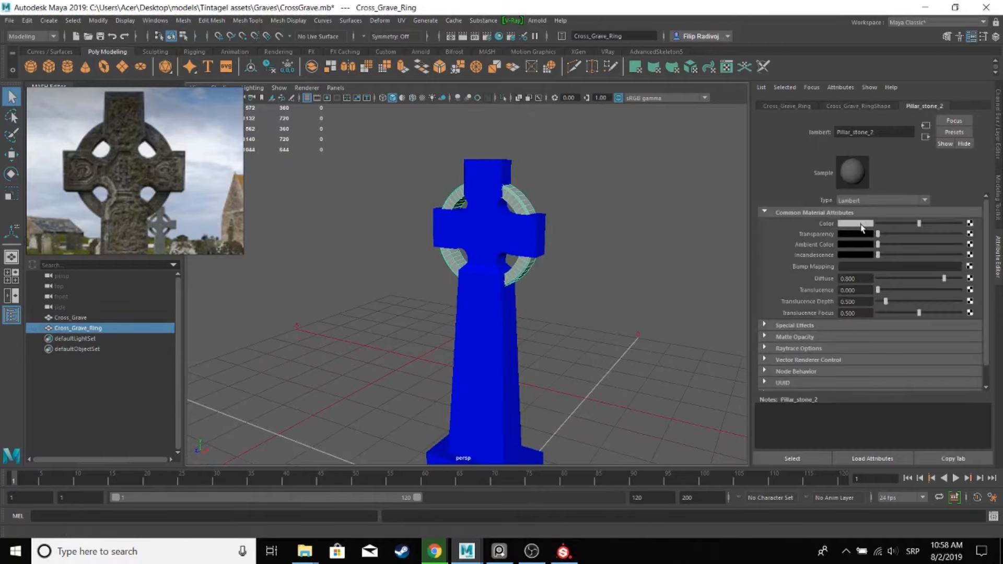
{"action": "left_click", "coordinate": [855, 223]}
{"action": "left_click", "coordinate": [793, 219]}
{"action": "left_click", "coordinate": [612, 325]}
- Select the cross and the ring and export the selection in OBJ format over the existing CrossGrave_low.obj
{"action": "middle_click_drag", "start_coordinate": [612, 324], "coordinate": [611, 287], "text": "alt"}
{"action": "scroll", "coordinate": [611, 286], "scroll_direction": "down", "scroll_amount": 4}
{"action": "left_click_drag", "start_coordinate": [344, 136], "coordinate": [617, 475]}
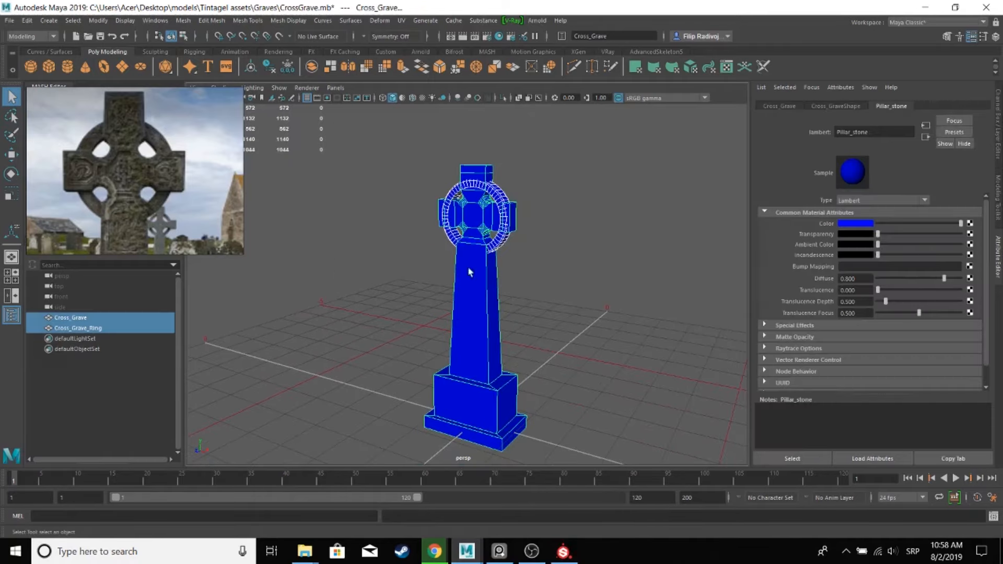
{"action": "left_click", "coordinate": [7, 22]}
{"action": "left_click", "coordinate": [57, 168]}
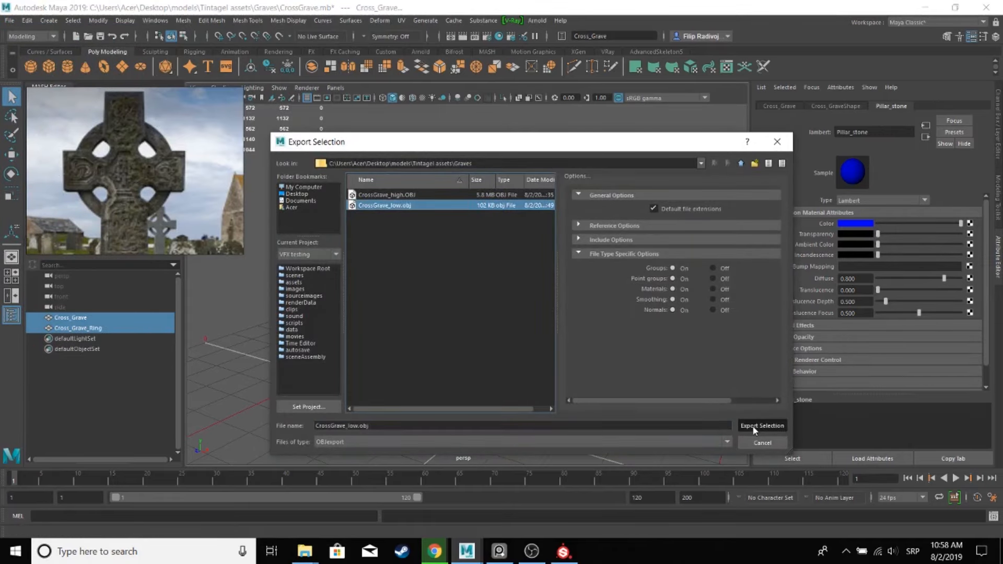
{"action": "left_click", "coordinate": [752, 425]}
{"action": "left_click", "coordinate": [512, 315]}
{"action": "left_click", "coordinate": [558, 333]}
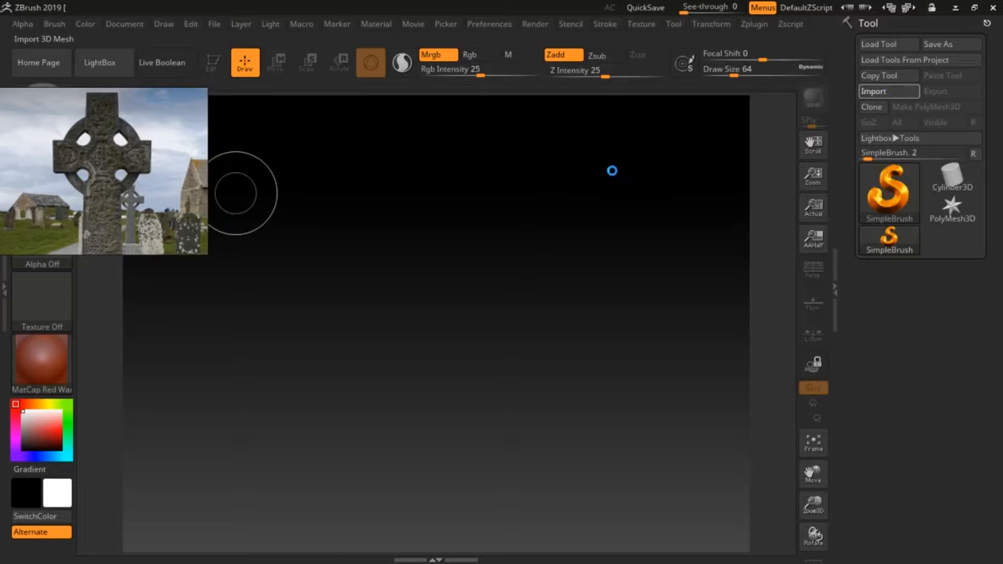
- In ZBrush, import the CrossGrave mesh from the Tintagel assets Graves folder, splitting its polygons into quads and triangles
{"action": "scroll", "coordinate": [358, 229], "scroll_direction": "up", "scroll_amount": 2}
{"action": "left_click", "coordinate": [340, 182]}
{"action": "double_click", "coordinate": [715, 201]}
{"action": "scroll", "coordinate": [471, 293], "scroll_direction": "down", "scroll_amount": 10}
{"action": "double_click", "coordinate": [442, 298]}
{"action": "double_click", "coordinate": [577, 198]}
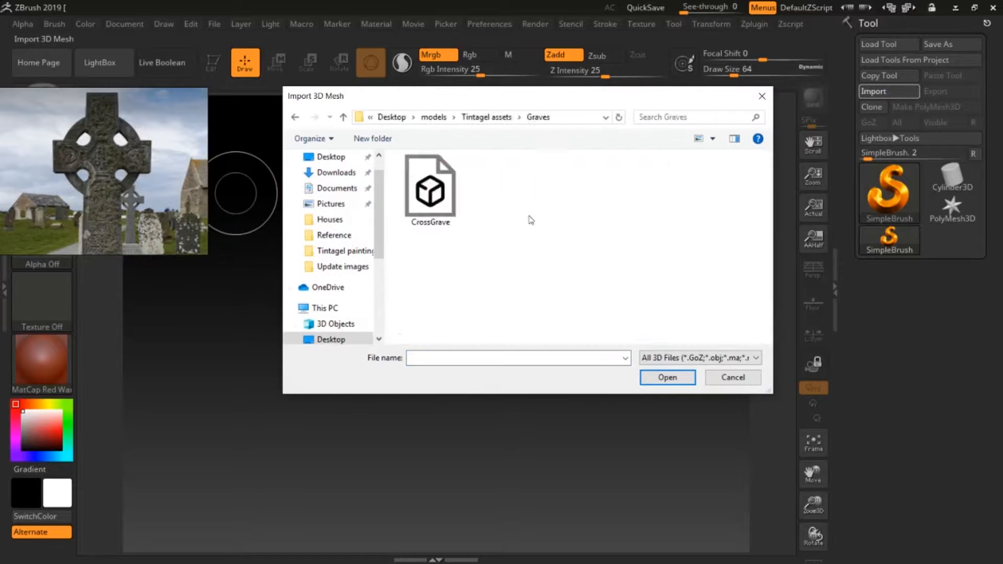
{"action": "double_click", "coordinate": [430, 188]}
{"action": "left_click", "coordinate": [773, 135]}
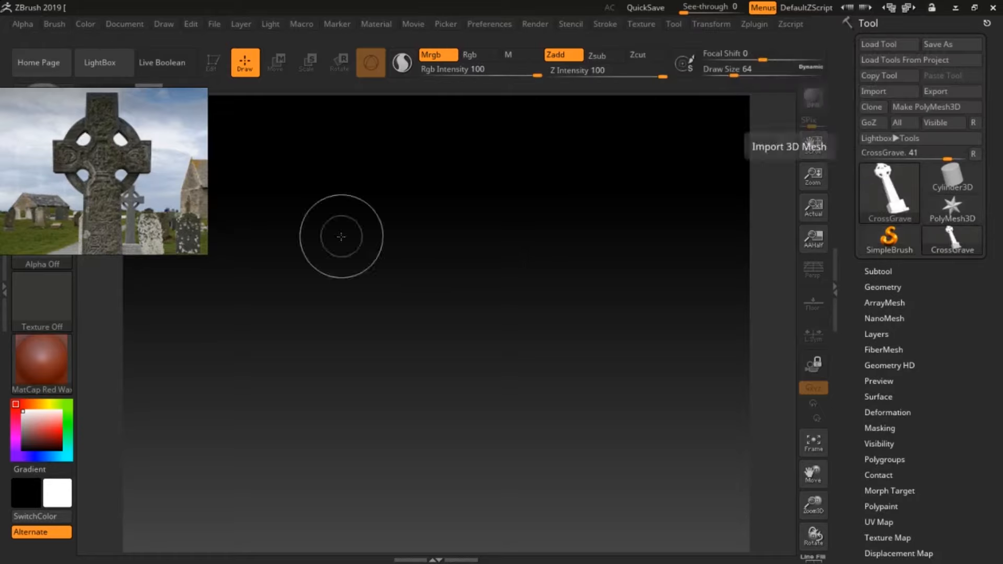
- Place the imported cross on the canvas in Edit mode and inspect the geometry of its head
{"action": "mouse_move", "coordinate": [431, 311]}
{"action": "left_mouse_down"}
{"action": "mouse_move", "coordinate": [488, 352]}
{"action": "mouse_move", "coordinate": [431, 560]}
{"action": "left_mouse_up"}
{"action": "key", "text": "t"}
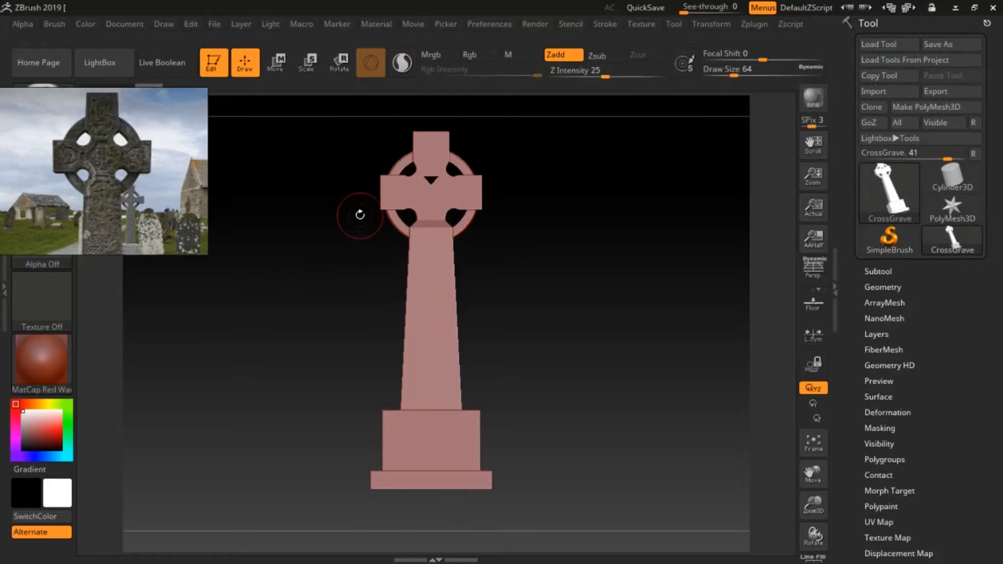
{"action": "left_click_drag", "start_coordinate": [525, 265], "coordinate": [620, 391], "text": "alt"}
{"action": "left_click_drag", "start_coordinate": [620, 391], "coordinate": [788, 478]}
{"action": "left_click_drag", "start_coordinate": [687, 261], "coordinate": [672, 470], "text": "alt"}
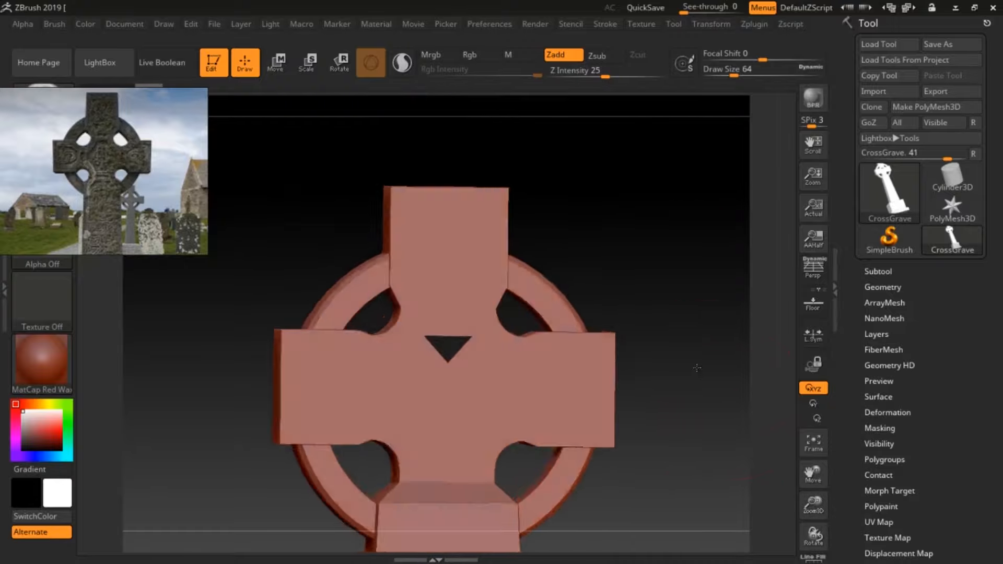
{"action": "mouse_move", "coordinate": [696, 367]}
{"action": "left_mouse_down"}
{"action": "mouse_move", "coordinate": [702, 373]}
{"action": "mouse_move", "coordinate": [653, 399]}
{"action": "mouse_move", "coordinate": [708, 371]}
{"action": "left_mouse_up"}
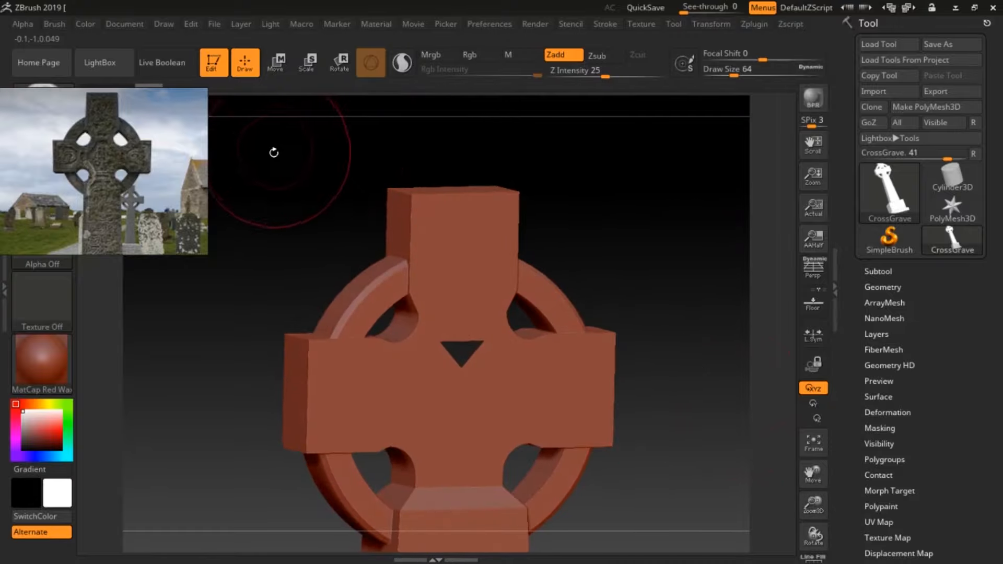
- Import the CrossGrave mesh again, splitting its polygons into quads and triangles, and inspect it from several angles
{"action": "left_click", "coordinate": [888, 91]}
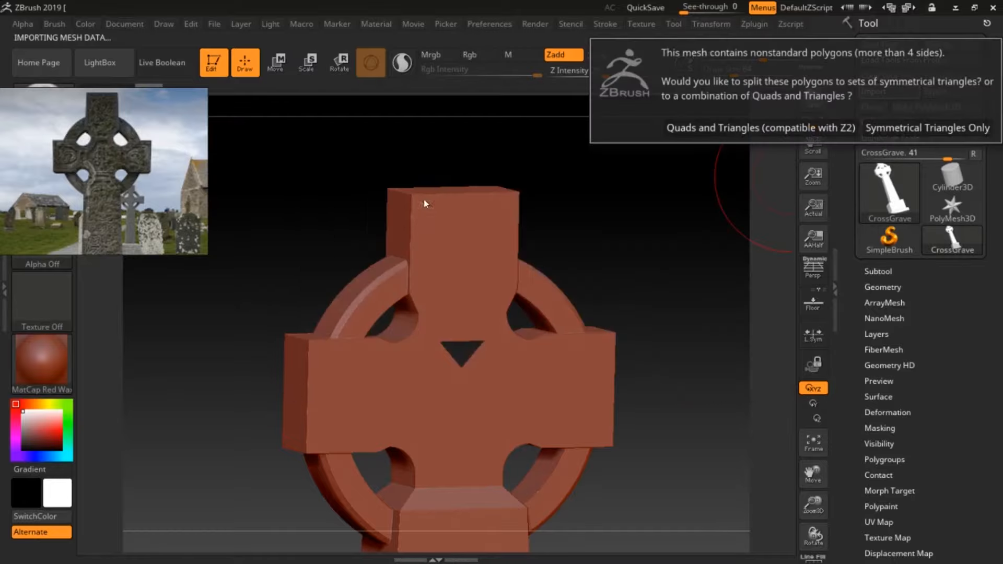
{"action": "left_click", "coordinate": [672, 132]}
{"action": "left_click_drag", "start_coordinate": [660, 311], "coordinate": [717, 316]}
{"action": "left_click_drag", "start_coordinate": [617, 512], "coordinate": [561, 209], "text": "alt"}
{"action": "left_click_drag", "start_coordinate": [559, 313], "coordinate": [601, 444]}
{"action": "left_click_drag", "start_coordinate": [517, 308], "coordinate": [626, 416]}
{"action": "left_click_drag", "start_coordinate": [813, 505], "coordinate": [757, 418]}
{"action": "left_click_drag", "start_coordinate": [646, 293], "coordinate": [646, 398], "text": "alt"}
- Move the reference image clear of the brush palette and choose the ClayBuildup brush with a draw size of 13
{"action": "left_click_drag", "start_coordinate": [101, 189], "coordinate": [115, 306]}
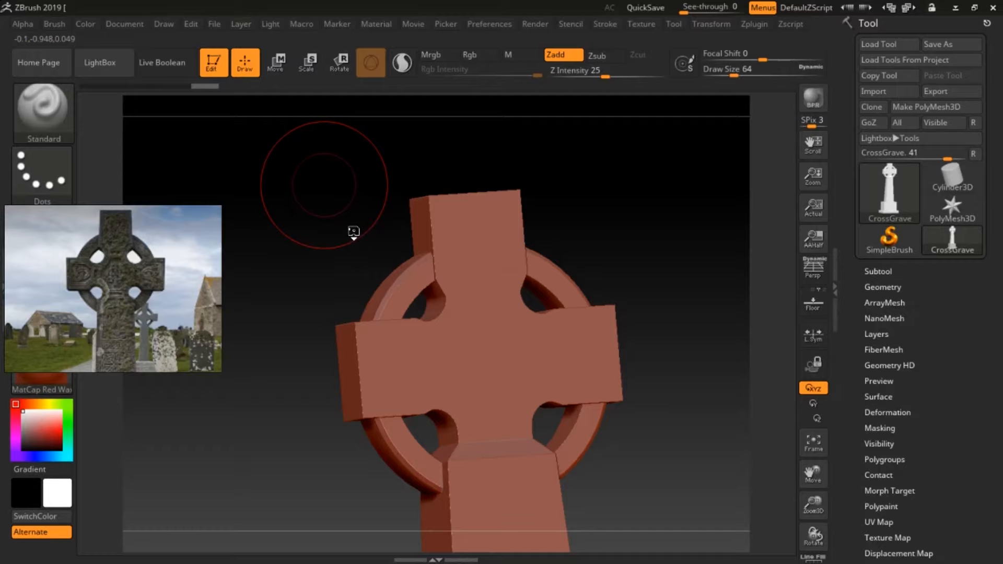
{"action": "key", "text": "b"}
{"action": "key", "text": "c"}
{"action": "key", "text": "b"}
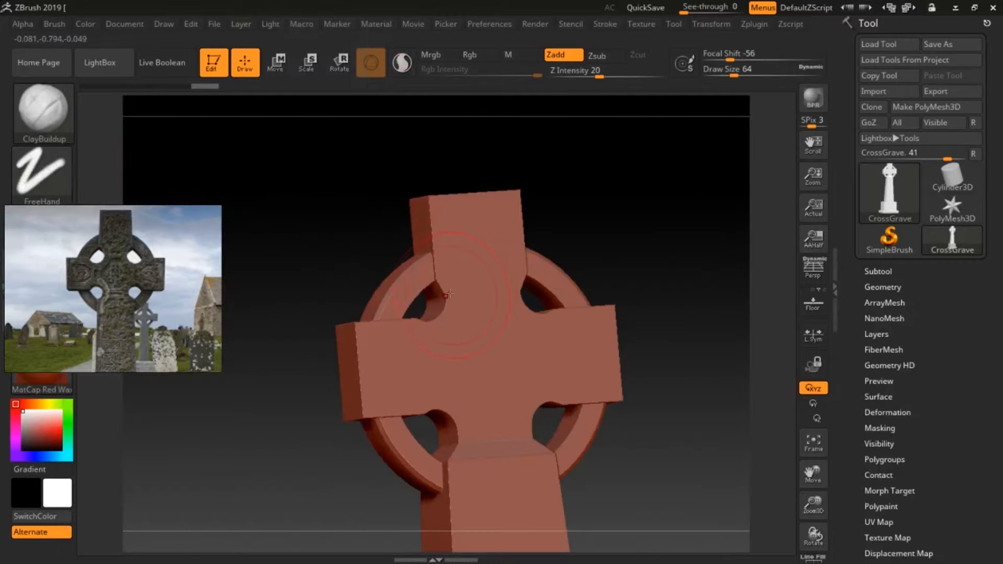
{"action": "key", "text": "space"}
{"action": "left_click_drag", "start_coordinate": [448, 294], "coordinate": [445, 298]}
{"action": "mouse_move", "coordinate": [622, 282]}
{"action": "left_mouse_down"}
{"action": "mouse_move", "coordinate": [663, 286]}
{"action": "mouse_move", "coordinate": [609, 290]}
{"action": "left_mouse_up"}
- Convert the cross to a DynaMesh at resolution 360
{"action": "left_click", "coordinate": [879, 272]}
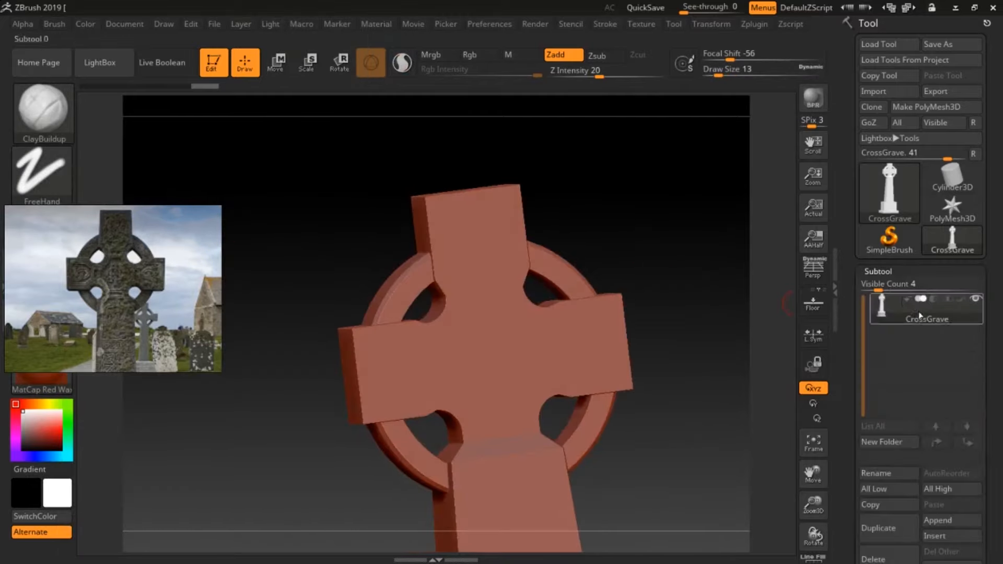
{"action": "left_click", "coordinate": [878, 270]}
{"action": "left_click", "coordinate": [883, 286]}
{"action": "left_click", "coordinate": [882, 505]}
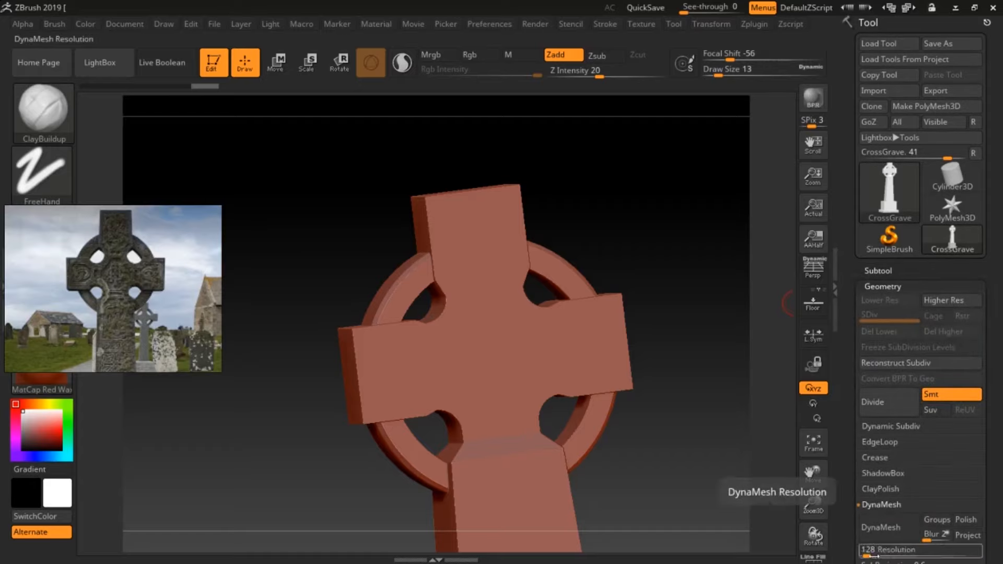
{"action": "left_click", "coordinate": [889, 528]}
{"action": "left_click_drag", "start_coordinate": [642, 270], "coordinate": [674, 261]}
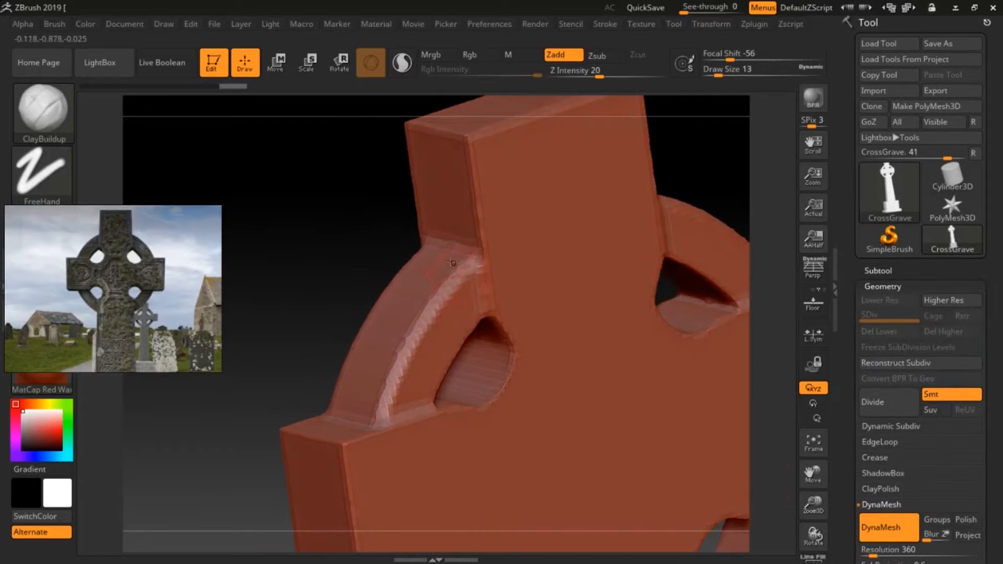
- Set the brush to focal shift -80, draw size 11 and Z intensity 10, undoing the test stroke on the ring
{"action": "right_click", "coordinate": [447, 292]}
{"action": "left_click_drag", "start_coordinate": [449, 297], "coordinate": [442, 297]}
{"action": "right_click_drag", "start_coordinate": [455, 308], "coordinate": [444, 302]}
{"action": "left_click_drag", "start_coordinate": [474, 258], "coordinate": [440, 296]}
{"action": "key", "text": "space"}
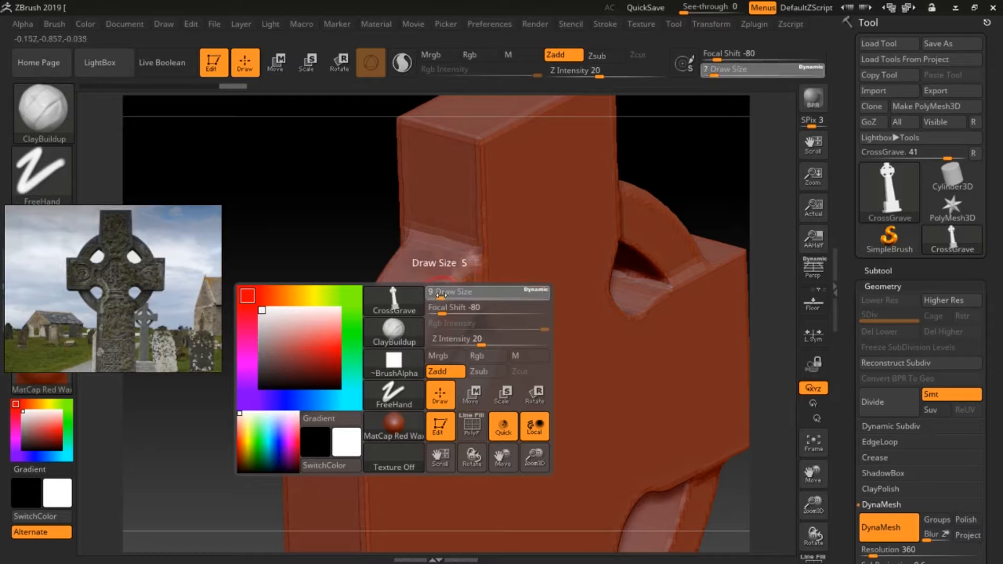
{"action": "mouse_move", "coordinate": [445, 293]}
{"action": "left_mouse_down"}
{"action": "mouse_move", "coordinate": [465, 276]}
{"action": "mouse_move", "coordinate": [399, 420]}
{"action": "mouse_move", "coordinate": [358, 416]}
{"action": "mouse_move", "coordinate": [394, 414]}
{"action": "left_mouse_up"}
{"action": "left_click", "coordinate": [466, 342]}
{"action": "key", "text": "ctrl+z"}
- Wear down the ring's upper outer edge and carve the joint where the ring meets the side arm
{"action": "mouse_move", "coordinate": [315, 291]}
{"action": "left_mouse_down"}
{"action": "mouse_move", "coordinate": [349, 427]}
{"action": "mouse_move", "coordinate": [386, 444]}
{"action": "left_mouse_up"}
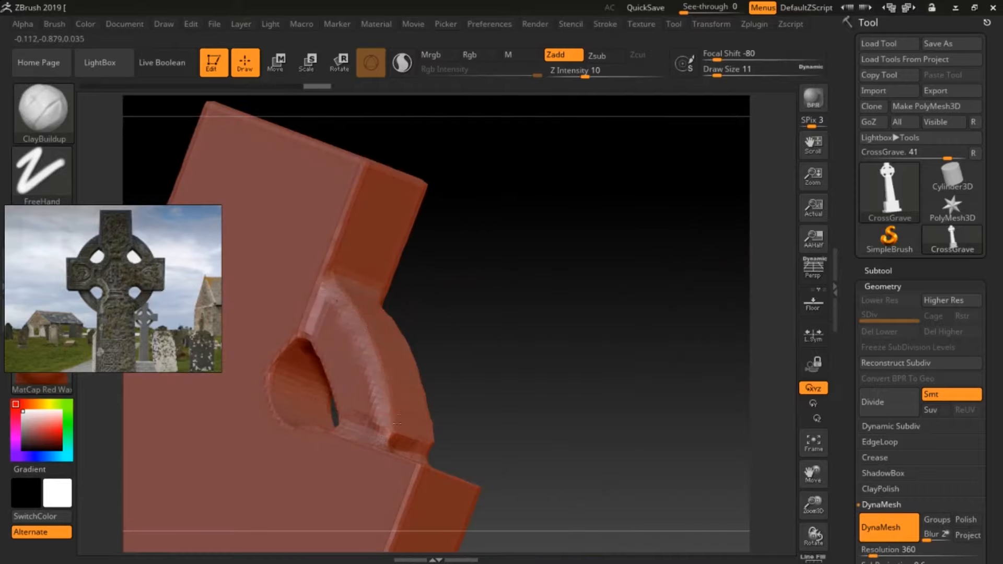
{"action": "left_click_drag", "start_coordinate": [731, 366], "coordinate": [671, 321]}
{"action": "mouse_move", "coordinate": [708, 29]}
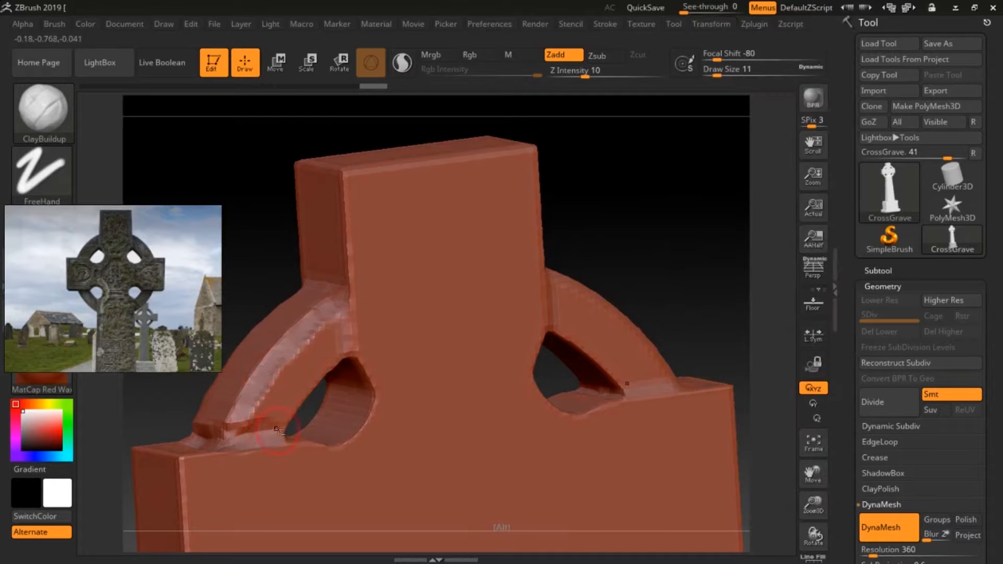
{"action": "left_click_drag", "start_coordinate": [277, 430], "coordinate": [223, 429], "text": "alt"}
- Carve down the vertical and top edges of the cross's upper arm to give them a worn, rounded look
{"action": "left_click_drag", "start_coordinate": [340, 168], "coordinate": [347, 306], "text": "alt"}
{"action": "left_click_drag", "start_coordinate": [344, 205], "coordinate": [348, 226], "text": "alt"}
{"action": "left_click_drag", "start_coordinate": [261, 225], "coordinate": [263, 303]}
{"action": "left_click_drag", "start_coordinate": [328, 313], "coordinate": [447, 285], "text": "alt"}
{"action": "left_click_drag", "start_coordinate": [510, 270], "coordinate": [515, 260], "text": "alt"}
{"action": "left_click_drag", "start_coordinate": [513, 257], "coordinate": [472, 225], "text": "alt"}
{"action": "mouse_move", "coordinate": [574, 293]}
{"action": "left_mouse_down"}
{"action": "mouse_move", "coordinate": [509, 392]}
{"action": "mouse_move", "coordinate": [376, 375]}
{"action": "left_mouse_up"}
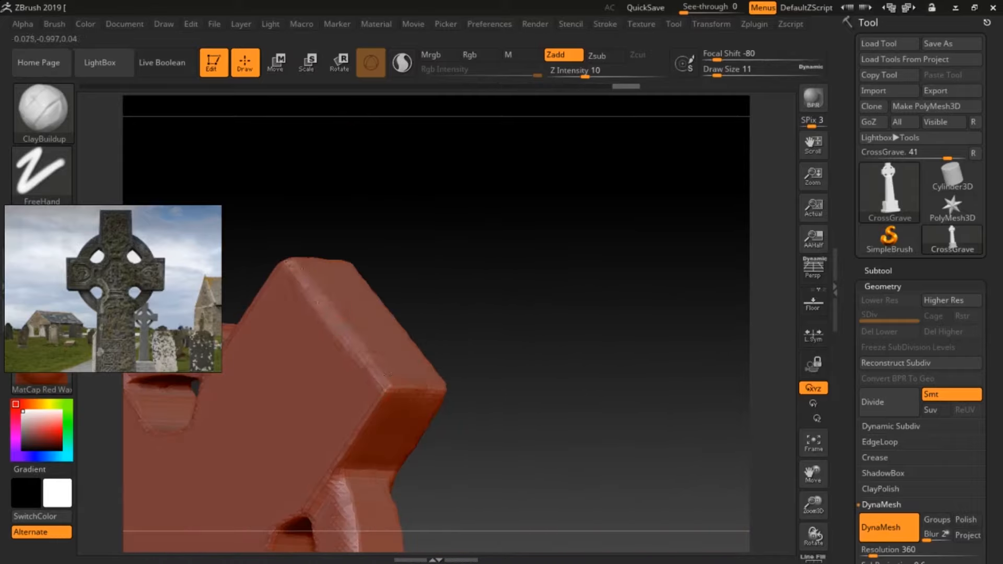
{"action": "mouse_move", "coordinate": [496, 397]}
{"action": "left_mouse_down"}
{"action": "mouse_move", "coordinate": [589, 396]}
{"action": "mouse_move", "coordinate": [661, 261]}
{"action": "mouse_move", "coordinate": [272, 364]}
{"action": "mouse_move", "coordinate": [362, 369]}
{"action": "left_mouse_up"}
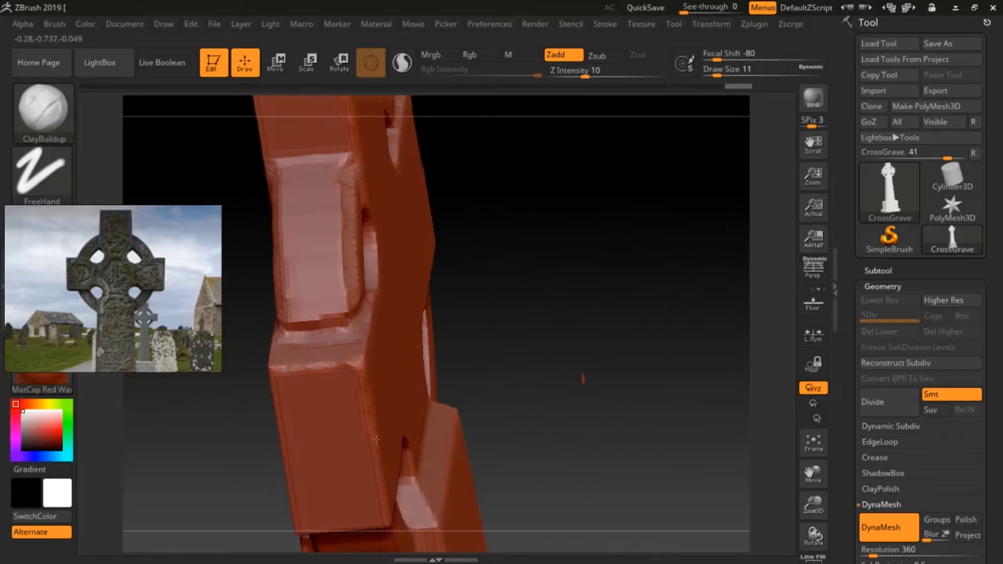
- Wear down the edges around the end face of the cross's side arm
{"action": "left_click_drag", "start_coordinate": [583, 455], "coordinate": [679, 313], "text": "alt"}
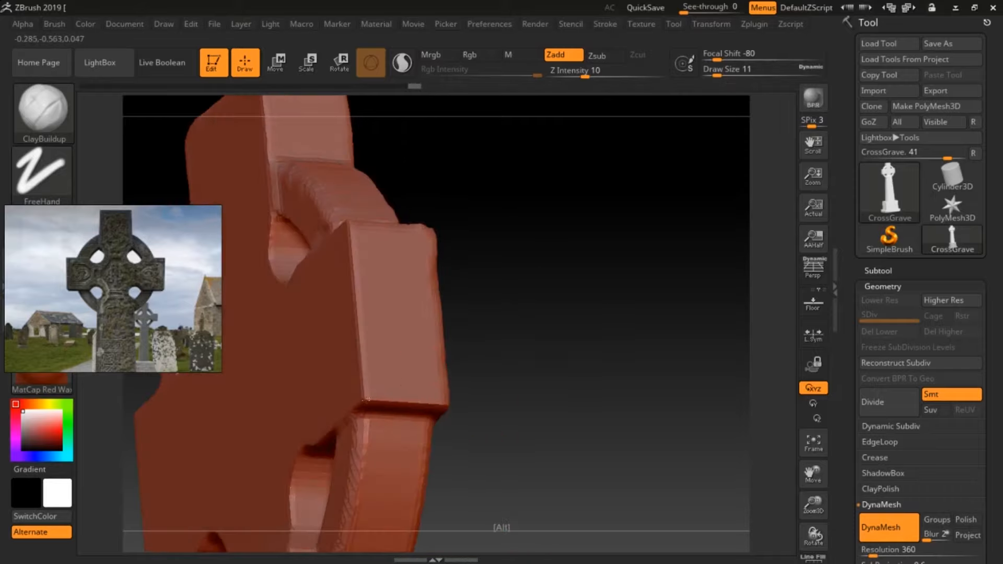
{"action": "left_click_drag", "start_coordinate": [414, 396], "coordinate": [384, 397]}
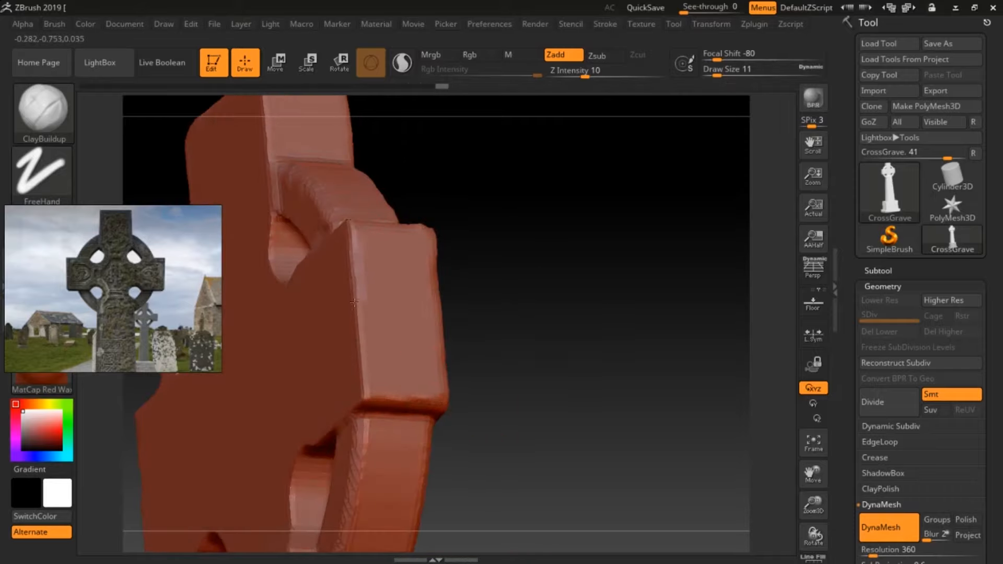
{"action": "left_click_drag", "start_coordinate": [354, 302], "coordinate": [366, 398]}
{"action": "left_click_drag", "start_coordinate": [531, 311], "coordinate": [429, 308]}
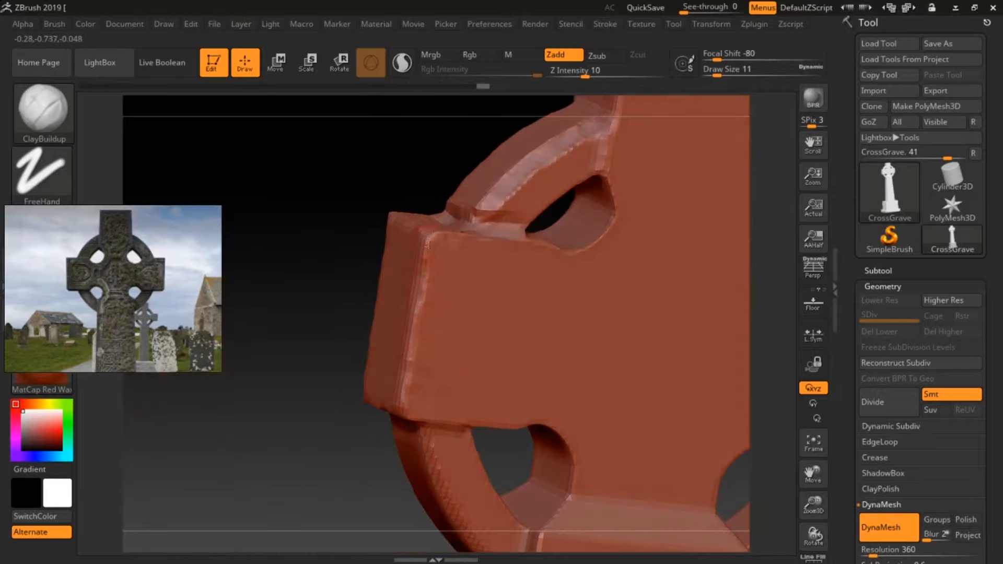
{"action": "left_click_drag", "start_coordinate": [710, 512], "coordinate": [783, 496], "text": "alt"}
{"action": "left_click_drag", "start_coordinate": [731, 418], "coordinate": [668, 423], "text": "alt"}
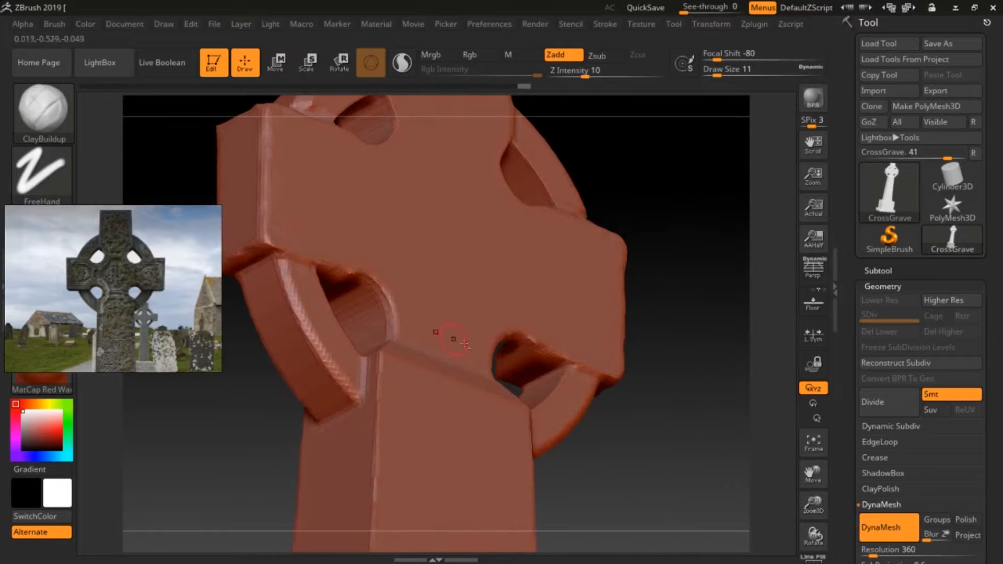
- Soften the sloped shoulder below the ring and carve chips into the upper edges of the shaft
{"action": "key", "text": "ctrl+z"}
{"action": "key", "text": "ctrl+z"}
{"action": "key", "text": "ctrl+z"}
{"action": "key", "text": "ctrl+z"}
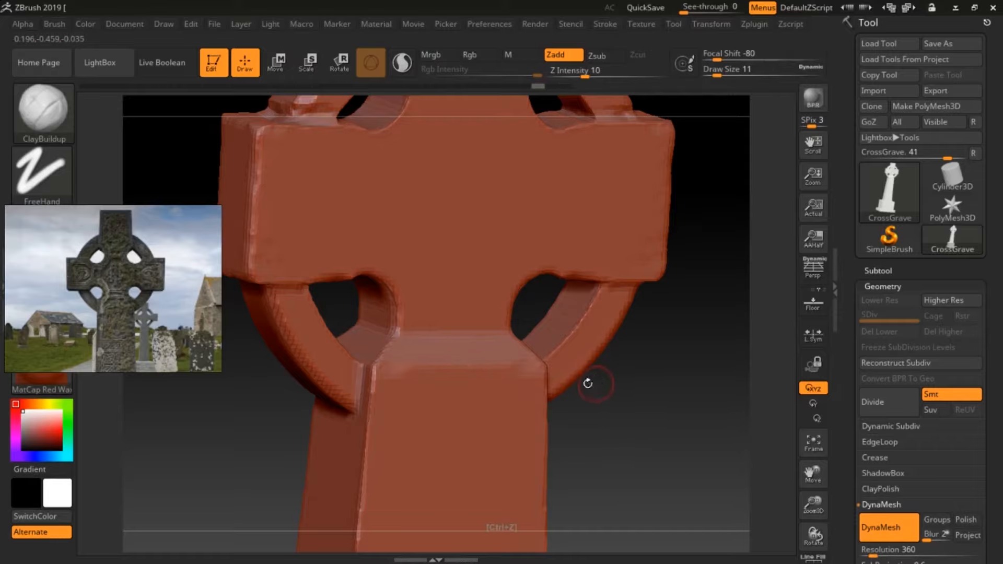
{"action": "key", "text": "ctrl+z"}
{"action": "key", "text": "ctrl+z"}
{"action": "key", "text": "ctrl+z"}
{"action": "key", "text": "ctrl+z"}
{"action": "key", "text": "ctrl+z"}
{"action": "key", "text": "ctrl+z"}
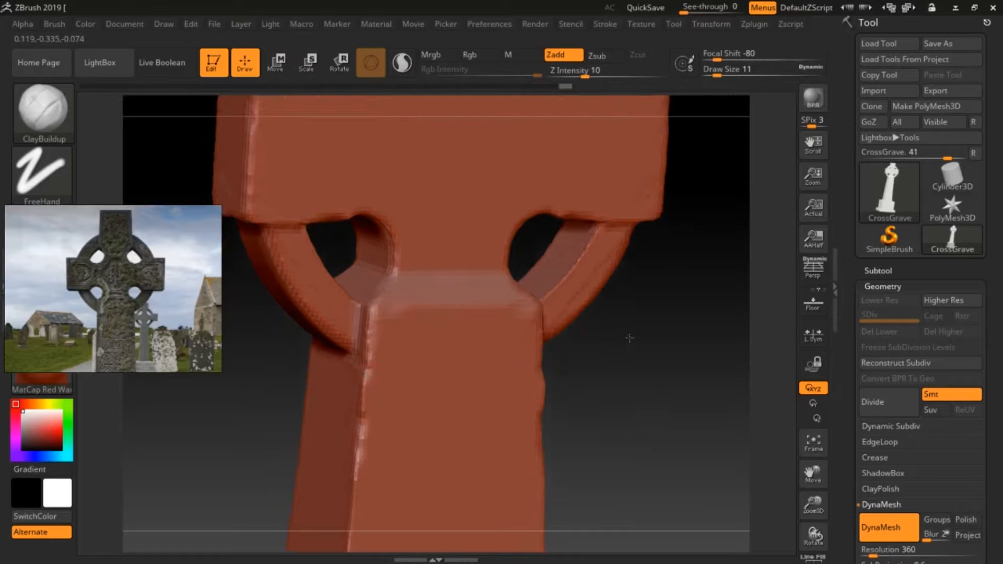
- Carve irregular chips along the shaft's front vertical edges down to the pedestal
{"action": "key", "text": "ctrl+z"}
{"action": "key", "text": "ctrl+z"}
{"action": "key", "text": "ctrl+z"}
{"action": "key", "text": "ctrl+z"}
{"action": "key", "text": "ctrl+z"}
{"action": "key", "text": "ctrl+z"}
{"action": "key", "text": "ctrl+z"}
{"action": "key", "text": "ctrl+z"}
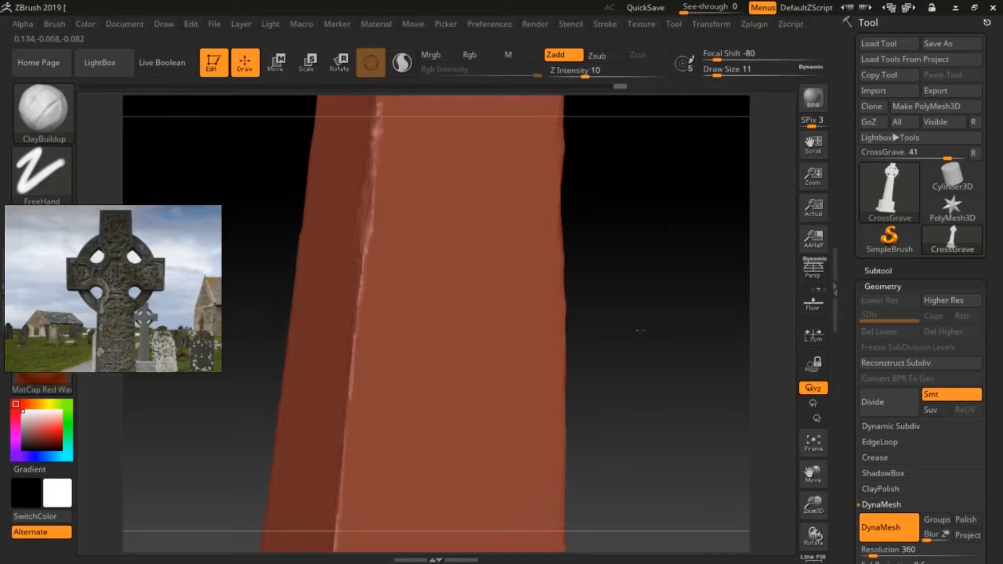
{"action": "key", "text": "ctrl+z"}
{"action": "key", "text": "ctrl+z"}
{"action": "key", "text": "ctrl+z"}
{"action": "key", "text": "ctrl+z"}
{"action": "key", "text": "ctrl+z"}
{"action": "key", "text": "ctrl+z"}
{"action": "key", "text": "ctrl+z"}
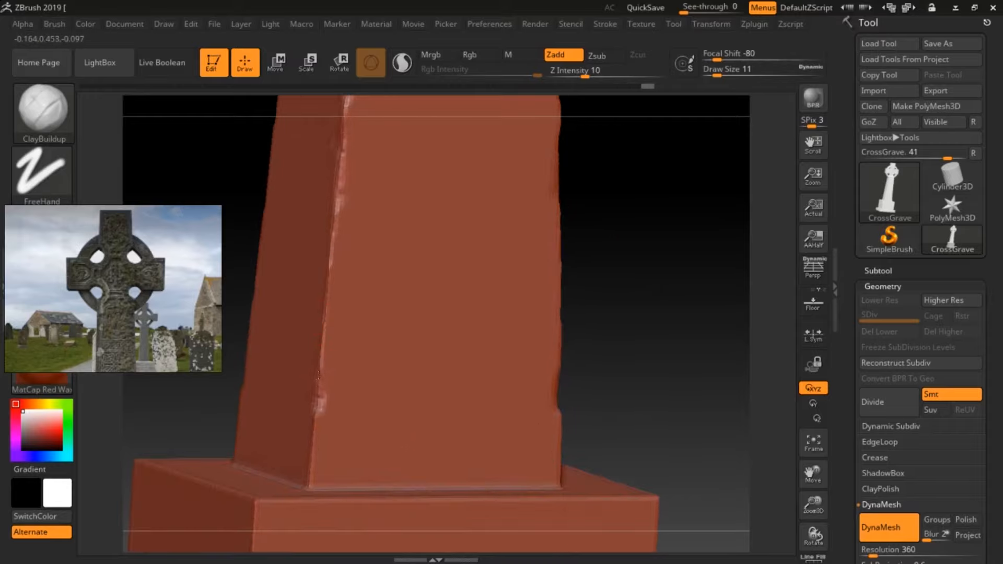
- Carve matching chips along the shaft's remaining vertical edges on the side and back
{"action": "key", "text": "ctrl+z"}
{"action": "key", "text": "ctrl+z"}
{"action": "key", "text": "ctrl+z"}
{"action": "key", "text": "ctrl+z"}
{"action": "key", "text": "ctrl+z"}
{"action": "key", "text": "ctrl+z"}
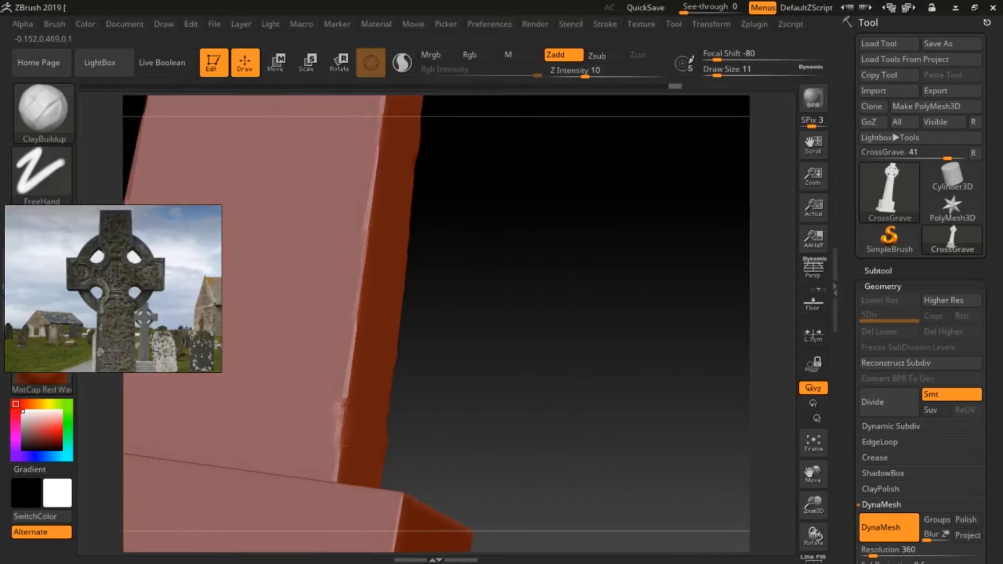
{"action": "left_click_drag", "start_coordinate": [342, 446], "coordinate": [337, 459], "text": "alt"}
{"action": "left_click_drag", "start_coordinate": [361, 251], "coordinate": [372, 161], "text": "alt"}
{"action": "left_click_drag", "start_coordinate": [486, 157], "coordinate": [501, 517], "text": "alt"}
{"action": "left_click_drag", "start_coordinate": [434, 166], "coordinate": [396, 465], "text": "alt"}
{"action": "left_click_drag", "start_coordinate": [588, 172], "coordinate": [550, 519], "text": "alt"}
{"action": "left_click_drag", "start_coordinate": [434, 249], "coordinate": [412, 402], "text": "alt"}
{"action": "mouse_move", "coordinate": [609, 343]}
{"action": "left_mouse_down"}
{"action": "mouse_move", "coordinate": [660, 318]}
{"action": "mouse_move", "coordinate": [788, 481]}
{"action": "mouse_move", "coordinate": [660, 421]}
{"action": "mouse_move", "coordinate": [684, 432]}
{"action": "left_mouse_up"}
- Choose the Polish brush with a Z intensity of 16 and a draw size of 13
{"action": "key", "text": "b"}
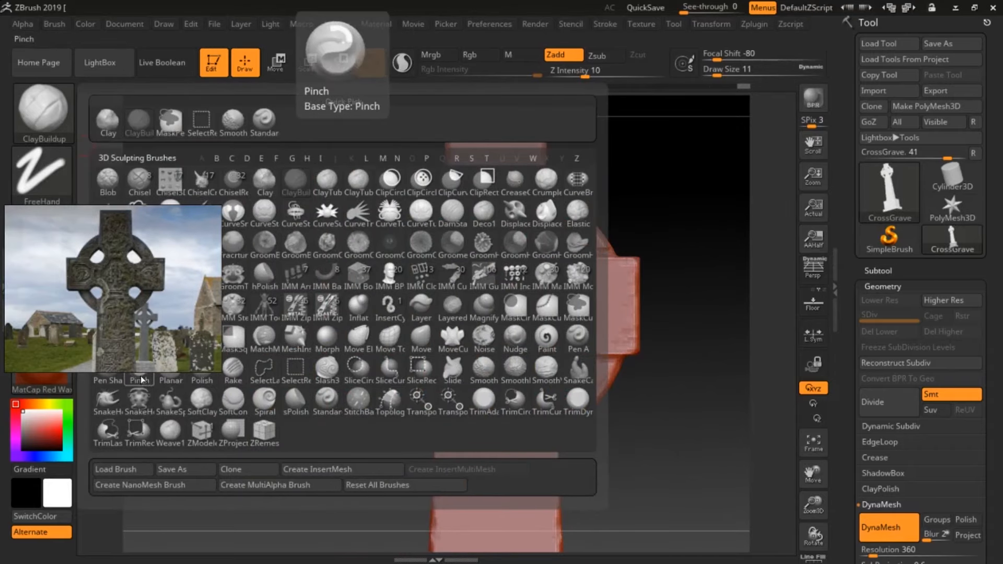
{"action": "left_click", "coordinate": [201, 380]}
{"action": "right_click", "coordinate": [616, 195]}
{"action": "left_click_drag", "start_coordinate": [629, 167], "coordinate": [732, 366]}
{"action": "mouse_move", "coordinate": [731, 366]}
{"action": "left_mouse_down", "text": "alt"}
{"action": "mouse_move", "coordinate": [806, 484]}
{"action": "mouse_move", "coordinate": [804, 557]}
{"action": "left_mouse_up", "text": "alt"}
{"action": "left_click", "coordinate": [593, 74]}
{"action": "left_click", "coordinate": [718, 74]}
- Polish the worn edges of the cross's upper arm and the adjoining ring section
{"action": "mouse_move", "coordinate": [437, 259]}
{"action": "left_mouse_down"}
{"action": "mouse_move", "coordinate": [436, 329]}
{"action": "mouse_move", "coordinate": [409, 403]}
{"action": "left_mouse_up"}
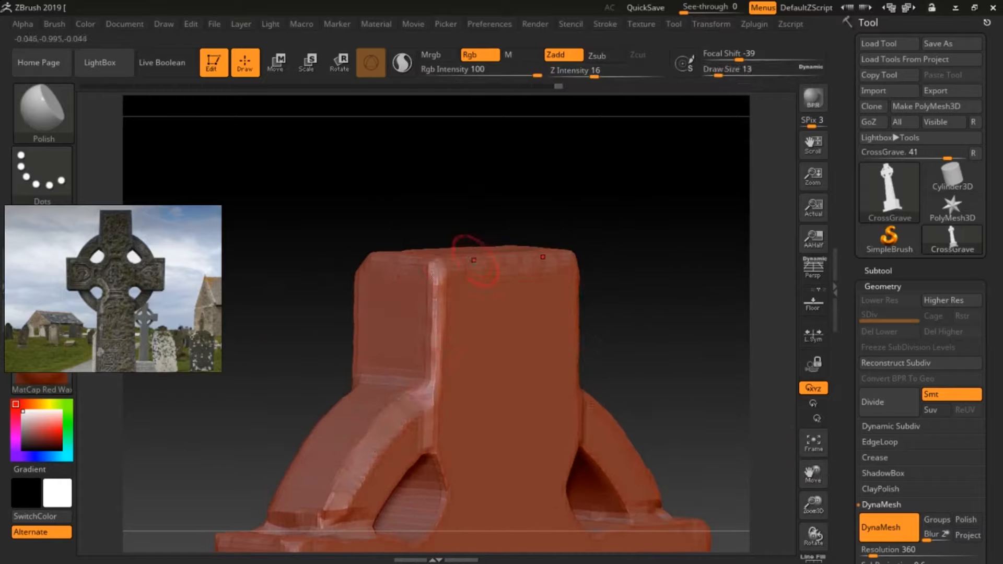
{"action": "mouse_move", "coordinate": [648, 251]}
{"action": "left_mouse_down"}
{"action": "mouse_move", "coordinate": [601, 230]}
{"action": "mouse_move", "coordinate": [692, 303]}
{"action": "left_mouse_up"}
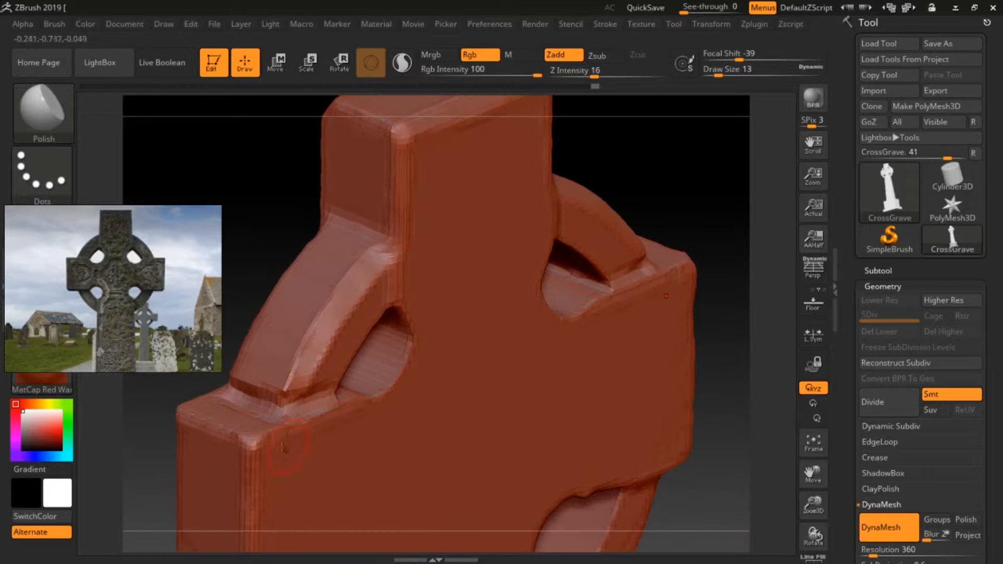
{"action": "left_click_drag", "start_coordinate": [157, 465], "coordinate": [546, 407]}
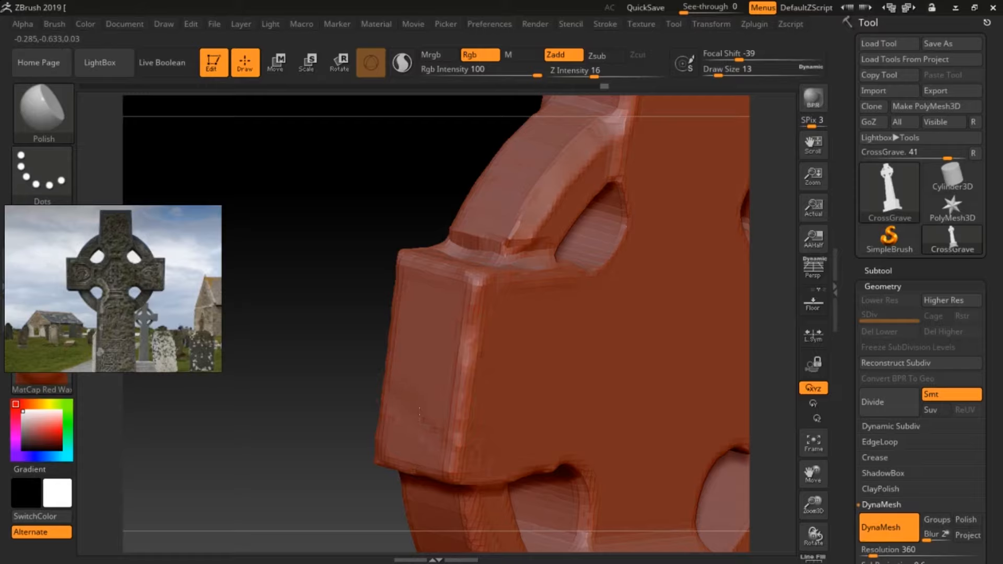
- Polish the edges around the side arm's end face and the ring opening beneath it
{"action": "left_click_drag", "start_coordinate": [355, 453], "coordinate": [219, 457]}
{"action": "left_click_drag", "start_coordinate": [378, 421], "coordinate": [404, 297]}
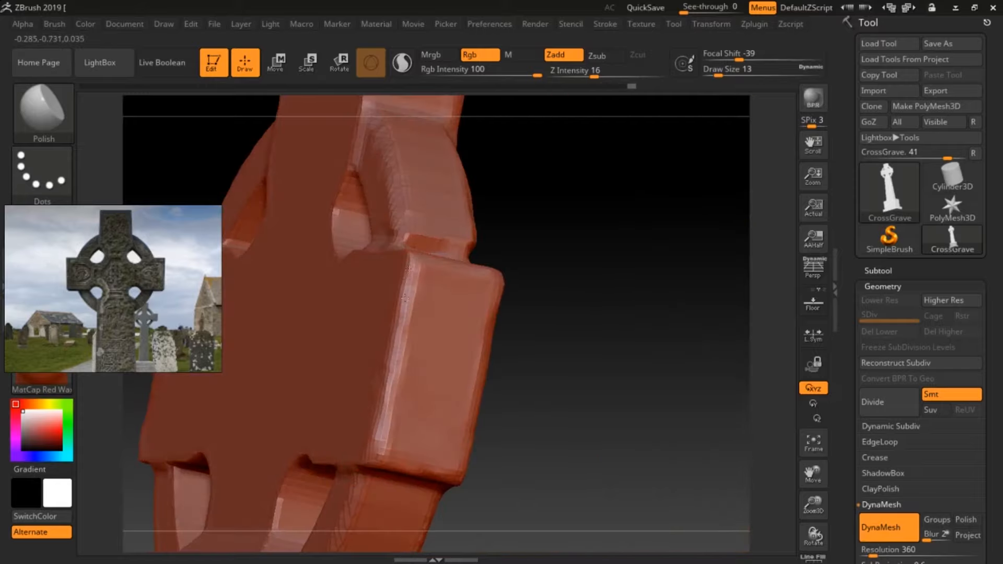
{"action": "left_click_drag", "start_coordinate": [557, 425], "coordinate": [287, 463]}
{"action": "left_click_drag", "start_coordinate": [218, 491], "coordinate": [241, 489]}
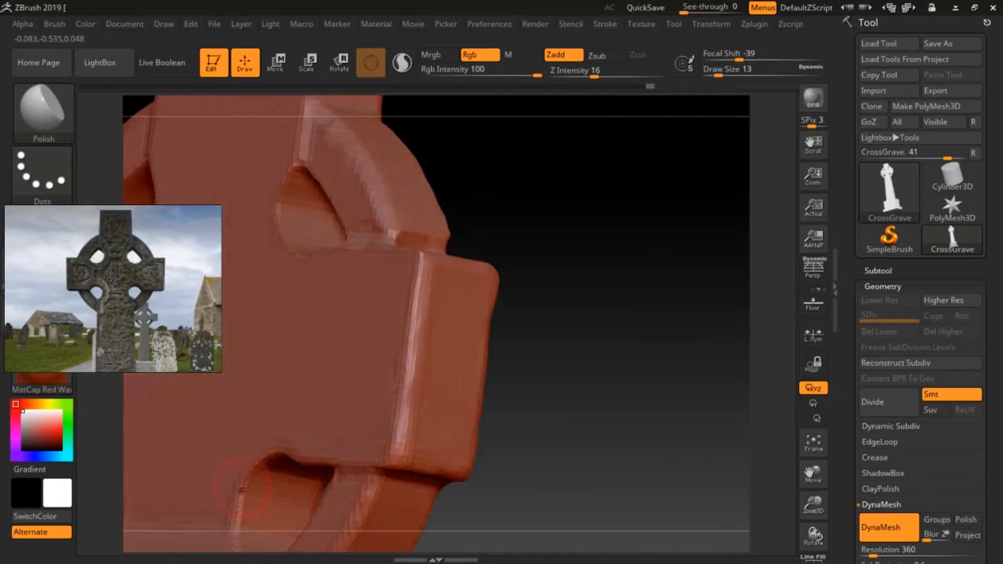
{"action": "left_click_drag", "start_coordinate": [564, 425], "coordinate": [366, 434]}
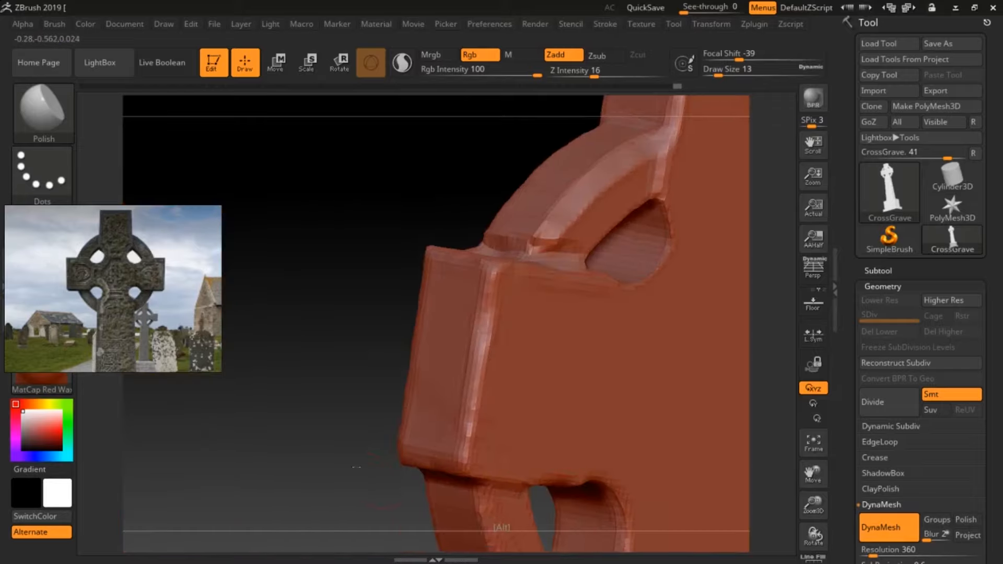
{"action": "left_click_drag", "start_coordinate": [590, 444], "coordinate": [574, 361], "text": "alt"}
{"action": "left_click_drag", "start_coordinate": [401, 437], "coordinate": [395, 473]}
- Polish the chipped vertical edges of the shaft from below the ring to the pedestal
{"action": "left_click_drag", "start_coordinate": [508, 549], "coordinate": [505, 349], "text": "alt"}
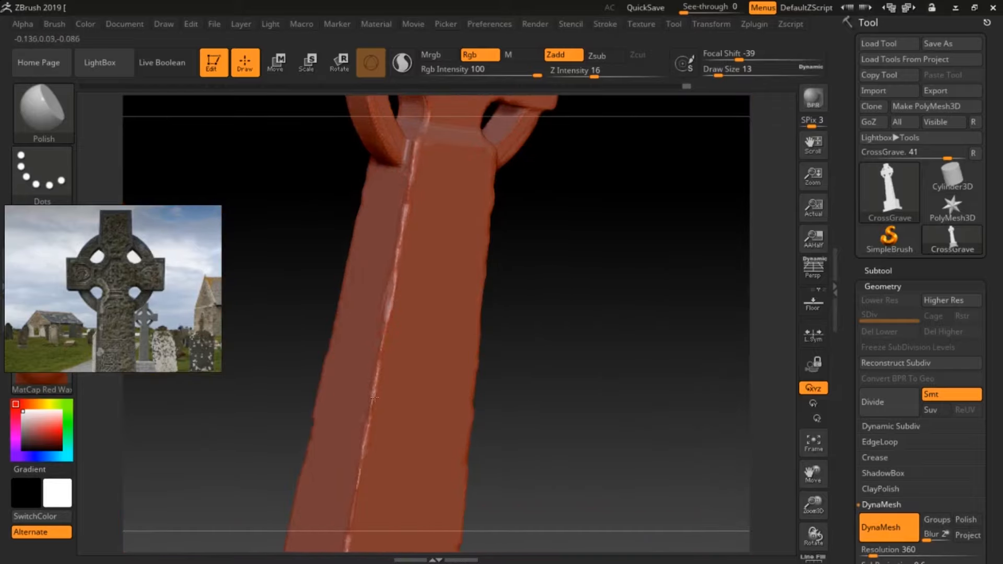
{"action": "left_click_drag", "start_coordinate": [522, 528], "coordinate": [564, 264], "text": "alt"}
{"action": "left_click_drag", "start_coordinate": [383, 326], "coordinate": [374, 347]}
{"action": "mouse_move", "coordinate": [491, 287]}
{"action": "left_mouse_down"}
{"action": "mouse_move", "coordinate": [524, 282]}
{"action": "mouse_move", "coordinate": [611, 366]}
{"action": "left_mouse_up"}
{"action": "left_click_drag", "start_coordinate": [416, 312], "coordinate": [412, 296]}
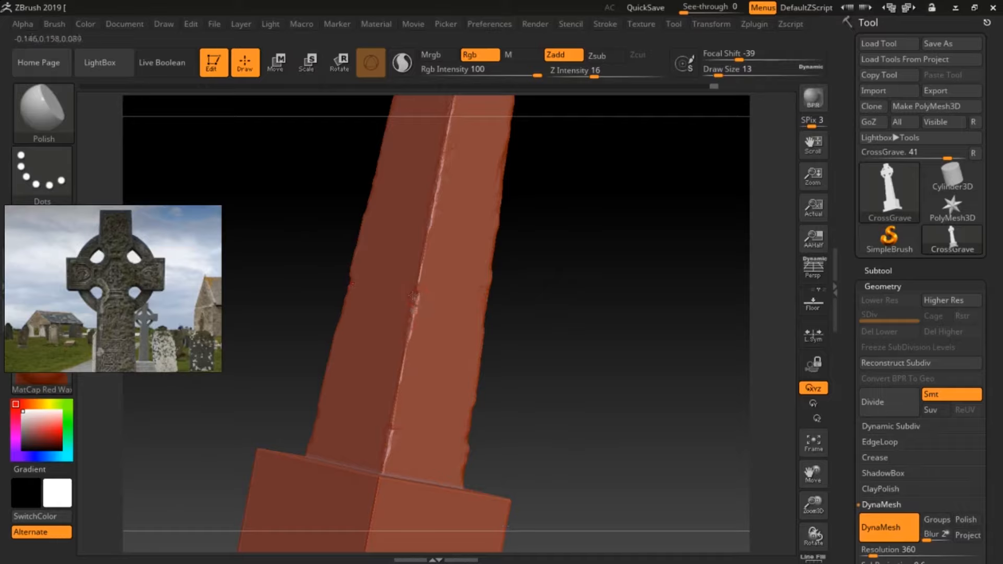
{"action": "left_click_drag", "start_coordinate": [401, 371], "coordinate": [403, 360]}
{"action": "left_click_drag", "start_coordinate": [567, 146], "coordinate": [508, 298], "text": "alt"}
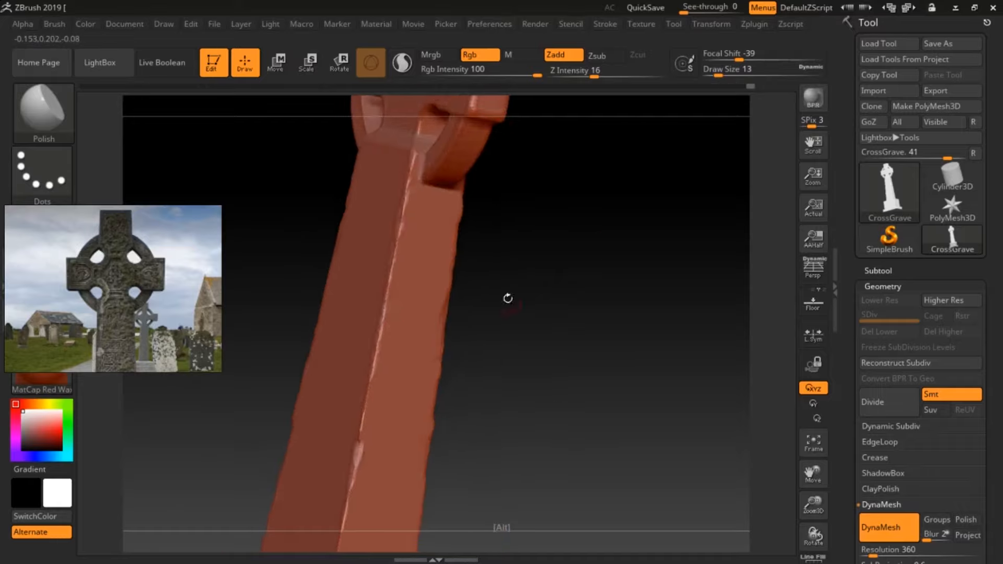
{"action": "left_click_drag", "start_coordinate": [414, 160], "coordinate": [409, 189]}
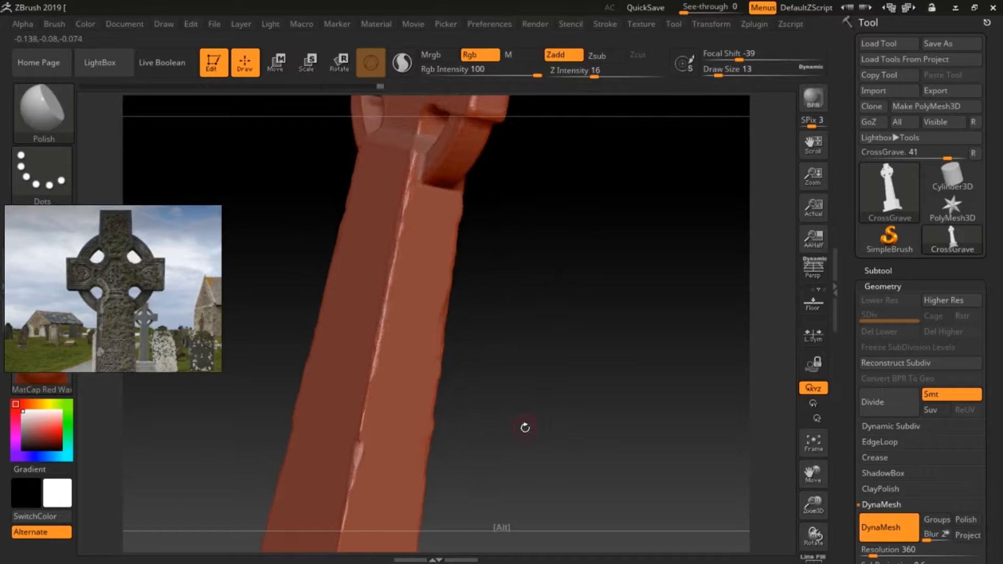
{"action": "left_click_drag", "start_coordinate": [525, 428], "coordinate": [570, 243], "text": "alt"}
- Switch back to the ClayBuildup brush and shift the reference photo to show the gravestone's base
{"action": "left_click_drag", "start_coordinate": [710, 427], "coordinate": [645, 251], "text": "alt"}
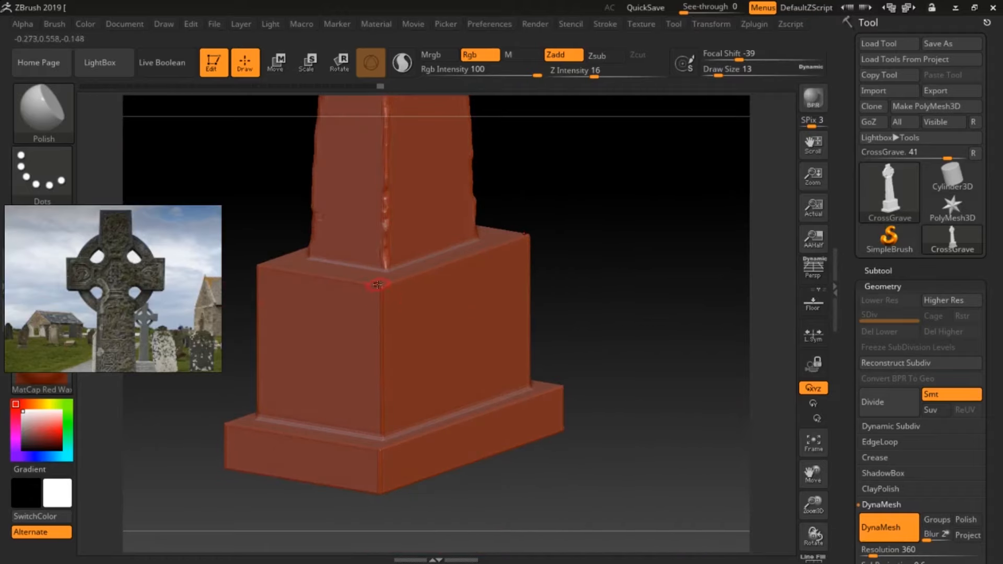
{"action": "left_click", "coordinate": [43, 110]}
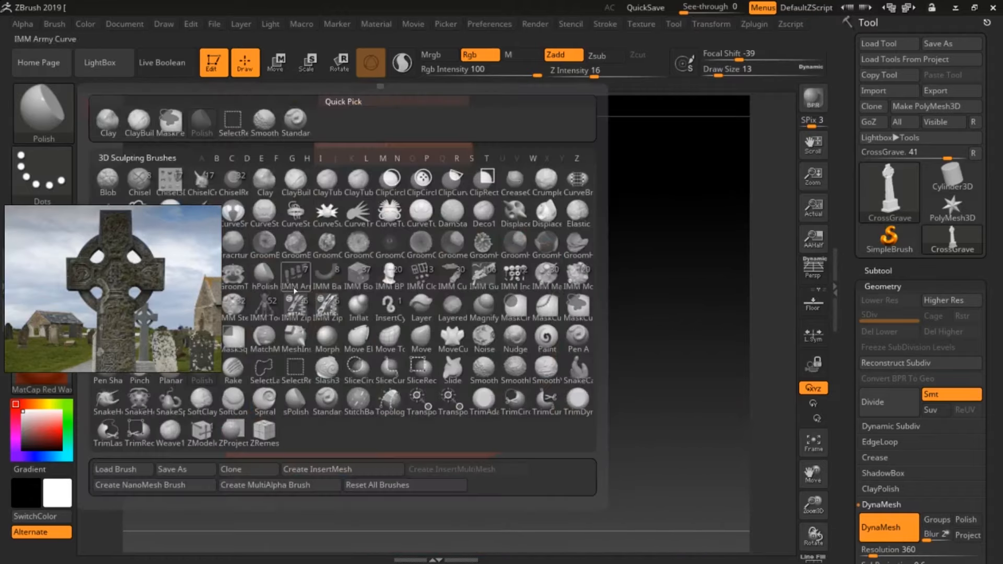
{"action": "left_click", "coordinate": [139, 118]}
{"action": "mouse_move", "coordinate": [578, 340]}
{"action": "left_mouse_down", "text": "alt"}
{"action": "mouse_move", "coordinate": [730, 399]}
{"action": "mouse_move", "coordinate": [640, 259]}
{"action": "mouse_move", "coordinate": [660, 369]}
{"action": "left_mouse_up", "text": "alt"}
{"action": "middle_click_drag", "start_coordinate": [171, 310], "coordinate": [157, 197]}
{"action": "key", "text": "ctrl+z"}
- Carve chips along the top edges and corners of the pedestal block
{"action": "left_click_drag", "start_coordinate": [394, 409], "coordinate": [502, 340], "text": "alt"}
{"action": "mouse_move", "coordinate": [422, 388]}
{"action": "left_mouse_down", "text": "alt"}
{"action": "mouse_move", "coordinate": [383, 412]}
{"action": "mouse_move", "coordinate": [330, 399]}
{"action": "left_mouse_up", "text": "alt"}
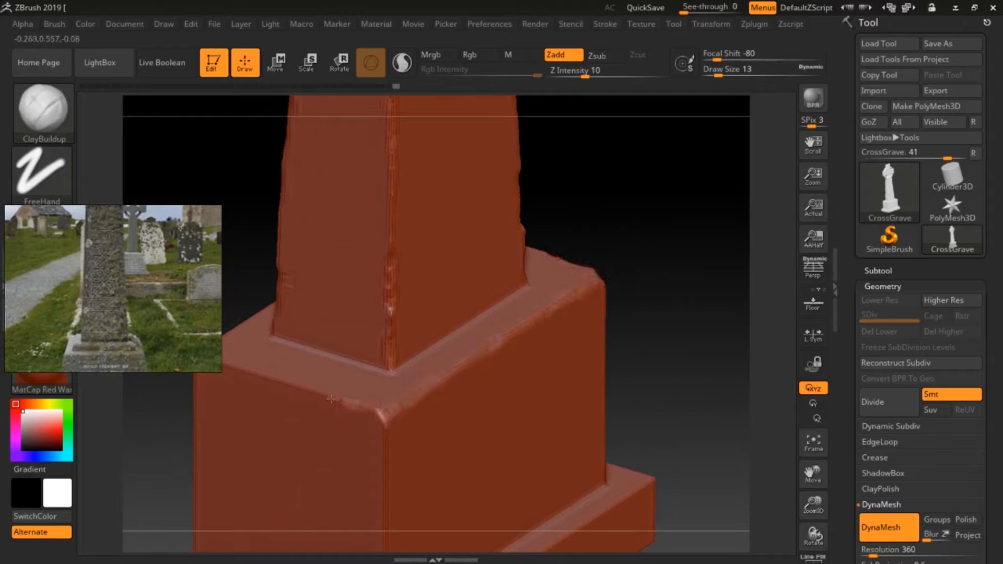
{"action": "right_click_drag", "start_coordinate": [329, 368], "coordinate": [407, 380], "text": "alt"}
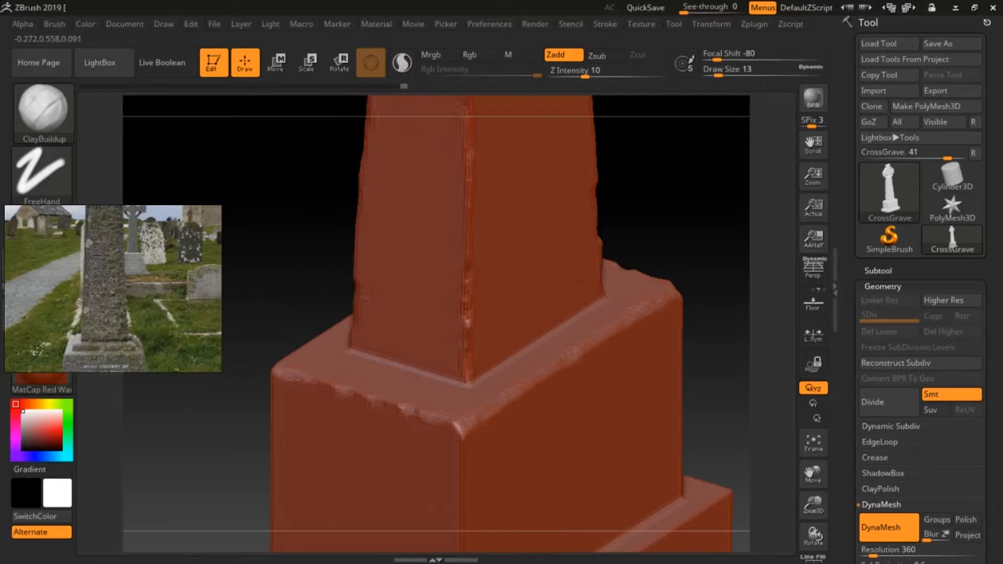
{"action": "mouse_move", "coordinate": [687, 321]}
{"action": "left_mouse_down"}
{"action": "mouse_move", "coordinate": [443, 264]}
{"action": "mouse_move", "coordinate": [392, 277]}
{"action": "mouse_move", "coordinate": [501, 527]}
{"action": "left_mouse_up"}
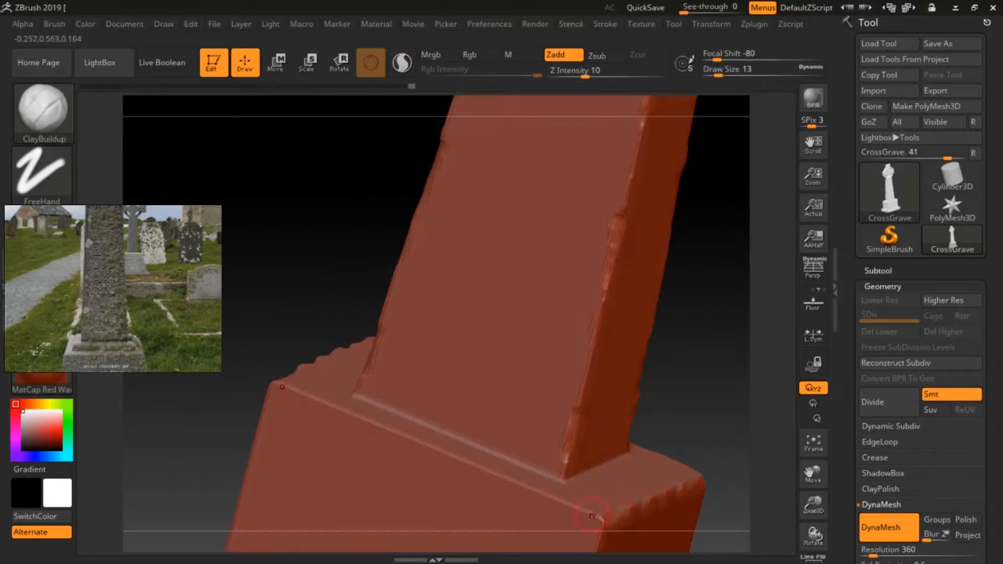
{"action": "left_click_drag", "start_coordinate": [602, 526], "coordinate": [600, 531], "text": "alt"}
{"action": "mouse_move", "coordinate": [572, 505]}
{"action": "left_mouse_down", "text": "alt"}
{"action": "mouse_move", "coordinate": [448, 456]}
{"action": "mouse_move", "coordinate": [474, 467]}
{"action": "left_mouse_up", "text": "alt"}
- Carve chips down the vertical corner edges of the pedestal block
{"action": "left_click_drag", "start_coordinate": [725, 532], "coordinate": [641, 300], "text": "alt"}
{"action": "left_click_drag", "start_coordinate": [514, 300], "coordinate": [466, 483], "text": "alt"}
{"action": "left_click_drag", "start_coordinate": [505, 368], "coordinate": [503, 343], "text": "alt"}
{"action": "mouse_move", "coordinate": [679, 355]}
{"action": "left_mouse_down"}
{"action": "mouse_move", "coordinate": [449, 340]}
{"action": "mouse_move", "coordinate": [418, 350]}
{"action": "left_mouse_up"}
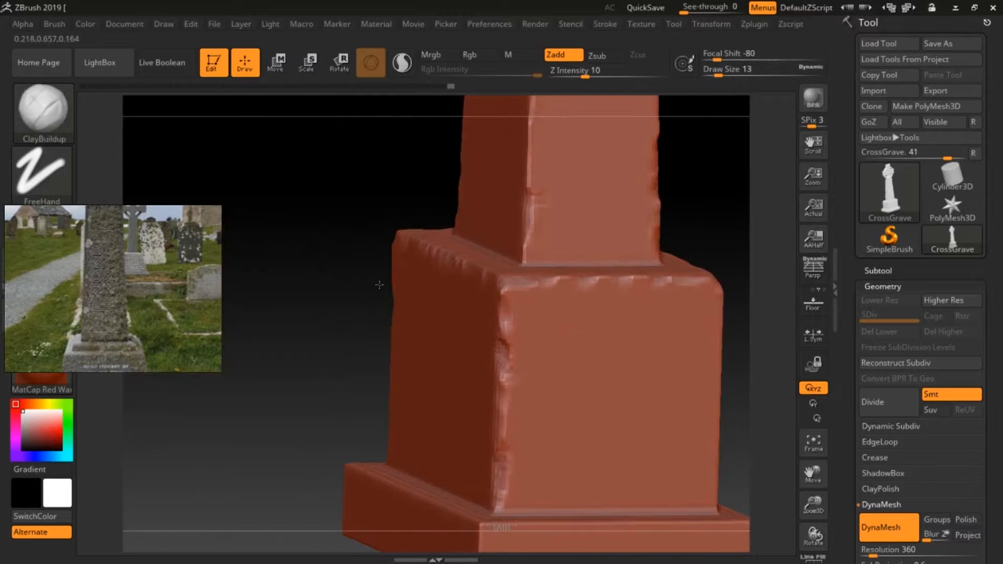
- Carve chips along the top edges and corner of the bottom slab beneath the pedestal block
{"action": "left_click_drag", "start_coordinate": [379, 284], "coordinate": [298, 174], "text": "alt"}
{"action": "left_click_drag", "start_coordinate": [405, 411], "coordinate": [403, 478], "text": "alt"}
{"action": "left_click_drag", "start_coordinate": [405, 415], "coordinate": [678, 412], "text": "alt"}
{"action": "mouse_move", "coordinate": [732, 423]}
{"action": "left_mouse_down"}
{"action": "mouse_move", "coordinate": [695, 441]}
{"action": "mouse_move", "coordinate": [679, 476]}
{"action": "left_mouse_up"}
{"action": "left_click_drag", "start_coordinate": [721, 444], "coordinate": [512, 460], "text": "alt"}
{"action": "mouse_move", "coordinate": [426, 456]}
{"action": "left_mouse_down", "text": "alt"}
{"action": "mouse_move", "coordinate": [407, 475]}
{"action": "mouse_move", "coordinate": [566, 395]}
{"action": "mouse_move", "coordinate": [491, 424]}
{"action": "left_mouse_up", "text": "alt"}
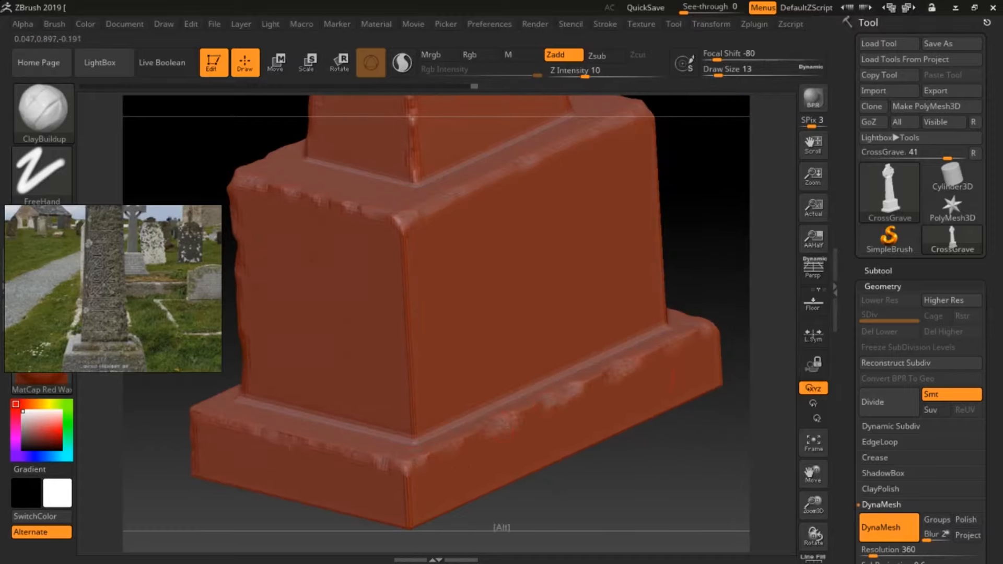
- Switch to the Polish brush and smooth the chips along the bottom slab's top edges and the pedestal block's vertical corner
{"action": "right_click_drag", "start_coordinate": [619, 401], "coordinate": [633, 401]}
{"action": "left_click", "coordinate": [44, 113]}
{"action": "left_click", "coordinate": [204, 378]}
{"action": "right_click_drag", "start_coordinate": [511, 422], "coordinate": [492, 447], "text": "alt"}
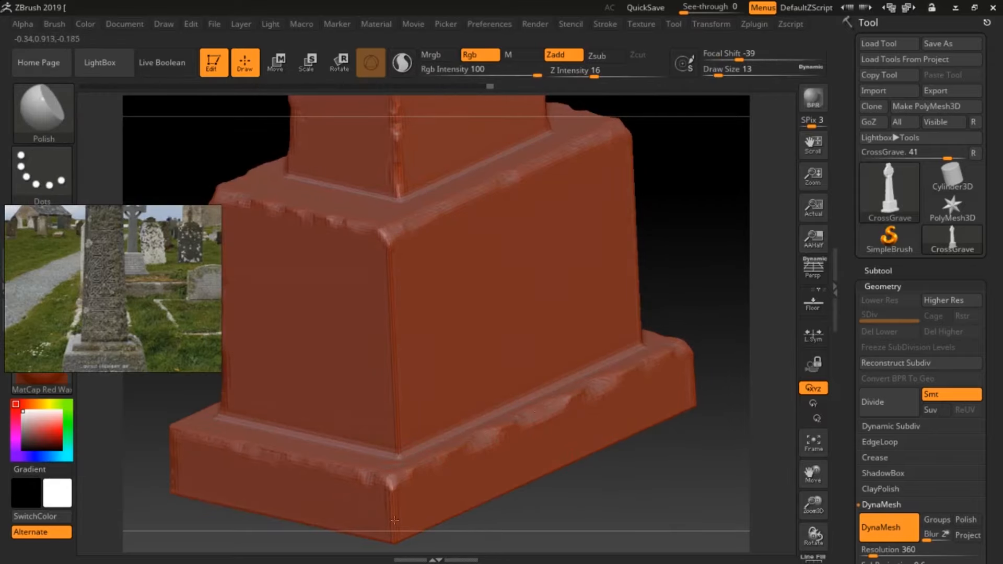
{"action": "right_click_drag", "start_coordinate": [559, 481], "coordinate": [679, 480]}
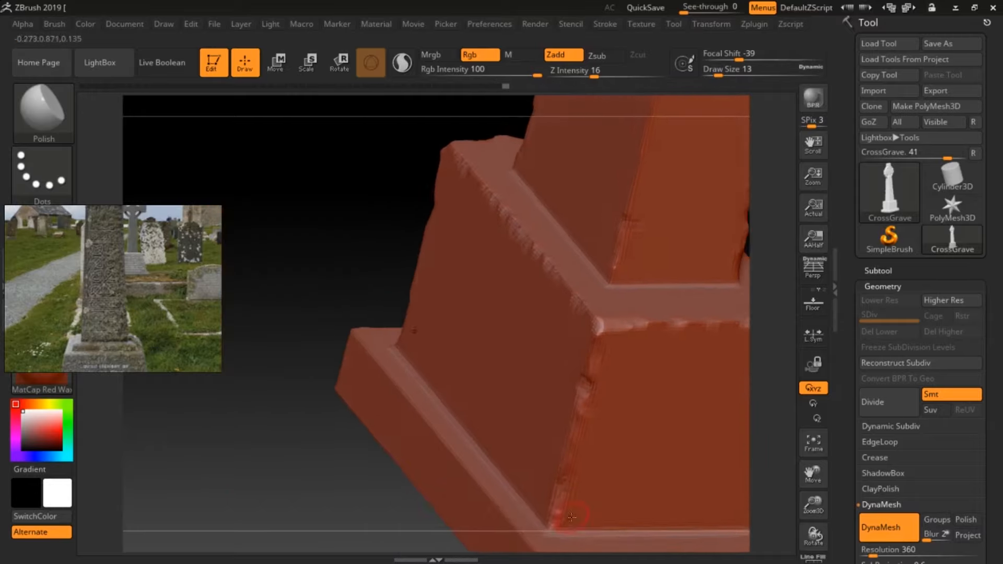
{"action": "mouse_move", "coordinate": [591, 444]}
{"action": "right_mouse_down", "text": "ctrl"}
{"action": "mouse_move", "coordinate": [585, 387]}
{"action": "mouse_move", "coordinate": [637, 459]}
{"action": "right_mouse_up", "text": "ctrl"}
- Switch to the ClayBuildup brush and carve chips along the bottom slab's long top edge and far corner
{"action": "left_click", "coordinate": [44, 112]}
{"action": "left_click", "coordinate": [99, 169]}
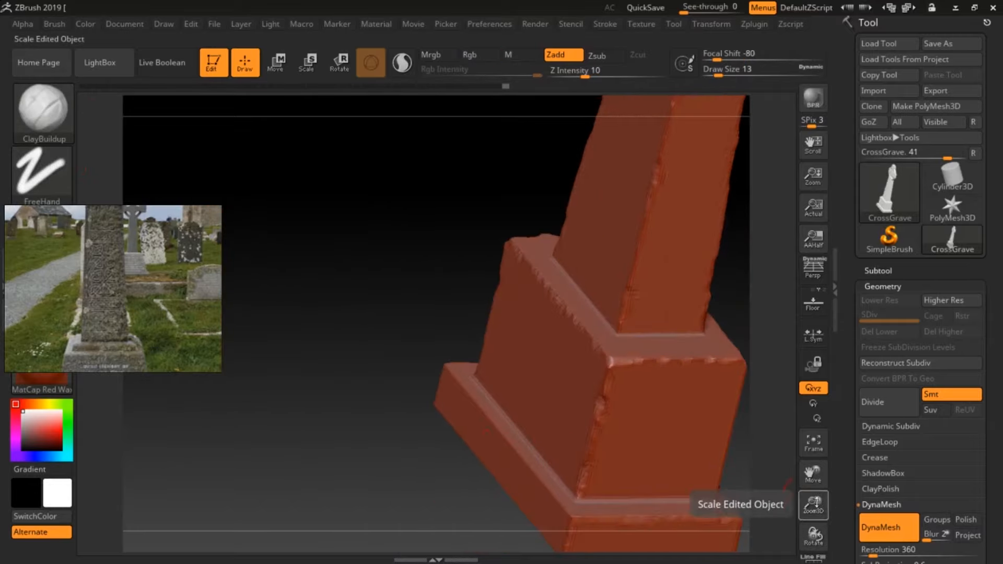
{"action": "left_click_drag", "start_coordinate": [817, 502], "coordinate": [818, 538]}
{"action": "left_click_drag", "start_coordinate": [466, 502], "coordinate": [372, 390]}
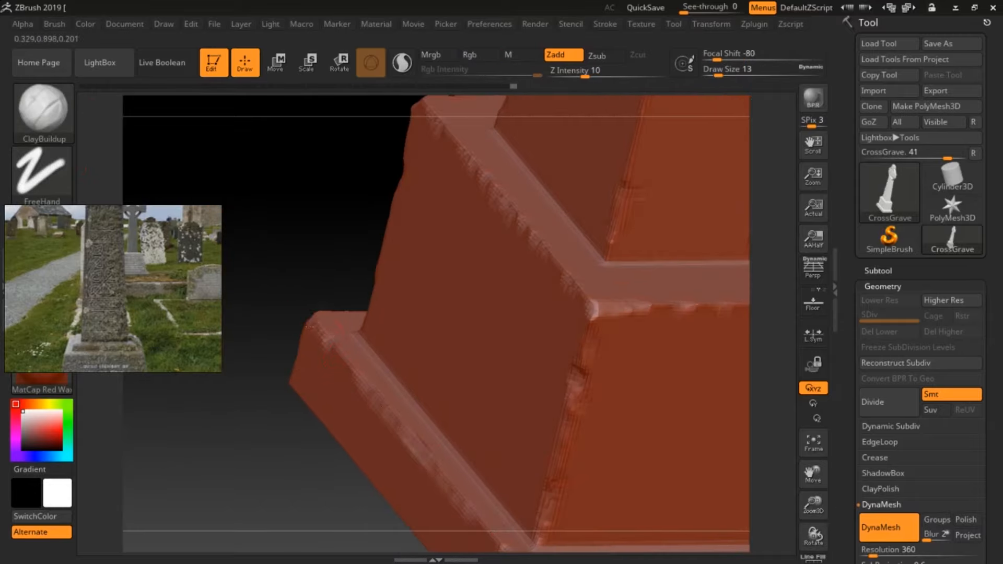
{"action": "left_click_drag", "start_coordinate": [339, 499], "coordinate": [275, 371], "text": "alt"}
{"action": "mouse_move", "coordinate": [303, 248]}
{"action": "left_mouse_down", "text": "alt"}
{"action": "mouse_move", "coordinate": [290, 234]}
{"action": "mouse_move", "coordinate": [422, 405]}
{"action": "left_mouse_up", "text": "alt"}
- Switch to the Polish brush at Z Intensity 26 and flatten the chips along the bottom slab's top edges
{"action": "left_click", "coordinate": [44, 113]}
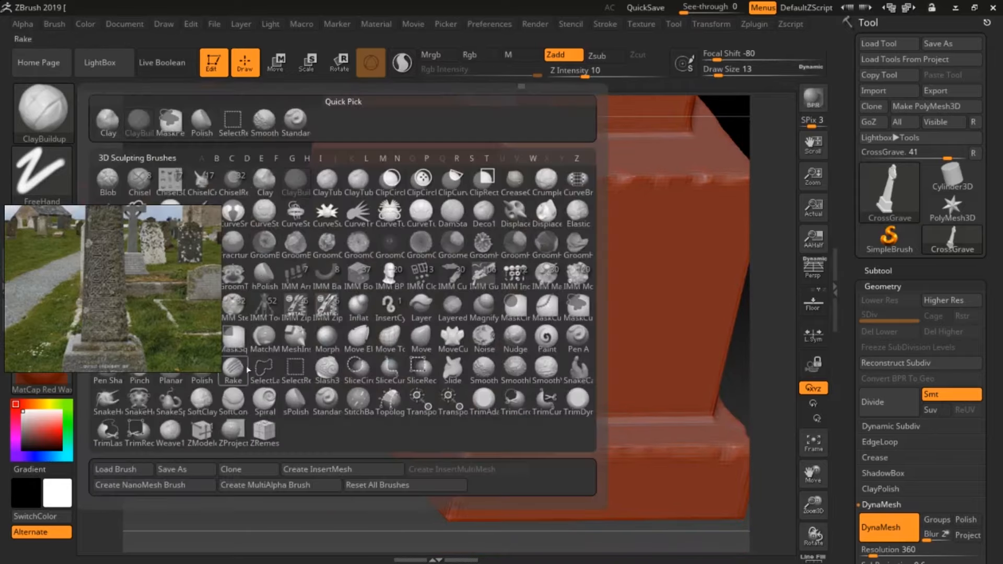
{"action": "left_click", "coordinate": [203, 129]}
{"action": "left_click_drag", "start_coordinate": [605, 75], "coordinate": [607, 75]}
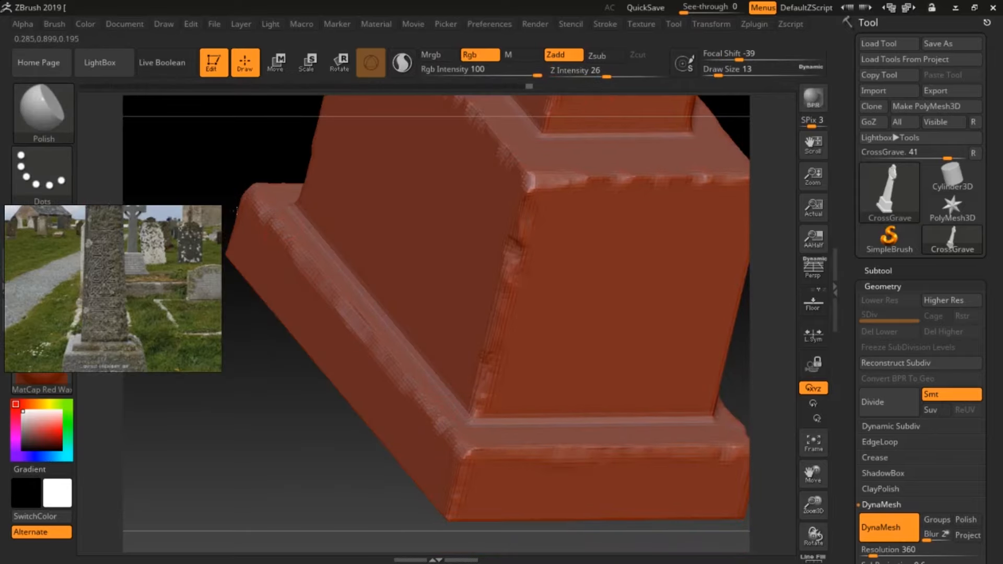
{"action": "right_click_drag", "start_coordinate": [452, 509], "coordinate": [316, 410], "text": "alt"}
{"action": "right_click_drag", "start_coordinate": [573, 359], "coordinate": [428, 355]}
{"action": "right_click_drag", "start_coordinate": [649, 283], "coordinate": [534, 363], "text": "alt"}
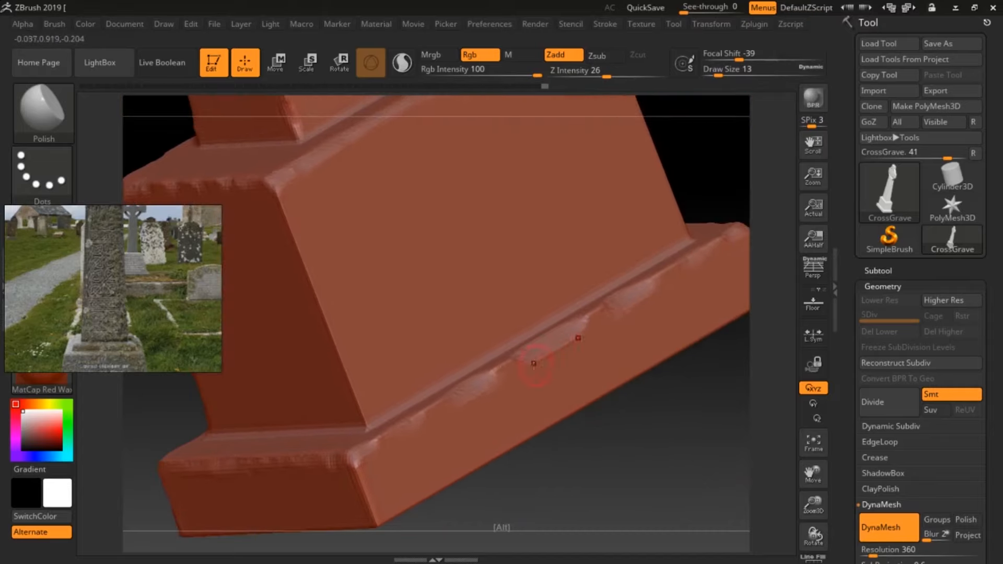
- Carve deeper chips down the pedestal block's unworked vertical corner edge with the ClayBuildup brush
{"action": "left_click", "coordinate": [44, 113]}
{"action": "left_click", "coordinate": [138, 130]}
{"action": "mouse_move", "coordinate": [275, 186]}
{"action": "left_mouse_down", "text": "alt"}
{"action": "mouse_move", "coordinate": [292, 229]}
{"action": "mouse_move", "coordinate": [274, 184]}
{"action": "left_mouse_up", "text": "alt"}
{"action": "left_click_drag", "start_coordinate": [300, 255], "coordinate": [314, 288], "text": "alt"}
{"action": "left_click_drag", "start_coordinate": [328, 327], "coordinate": [367, 424], "text": "alt"}
{"action": "left_click_drag", "start_coordinate": [317, 300], "coordinate": [327, 321], "text": "alt"}
- Polish the chips down the pedestal block's vertical corner and where the shaft meets the pedestal
{"action": "left_click", "coordinate": [64, 113]}
{"action": "left_click", "coordinate": [137, 129]}
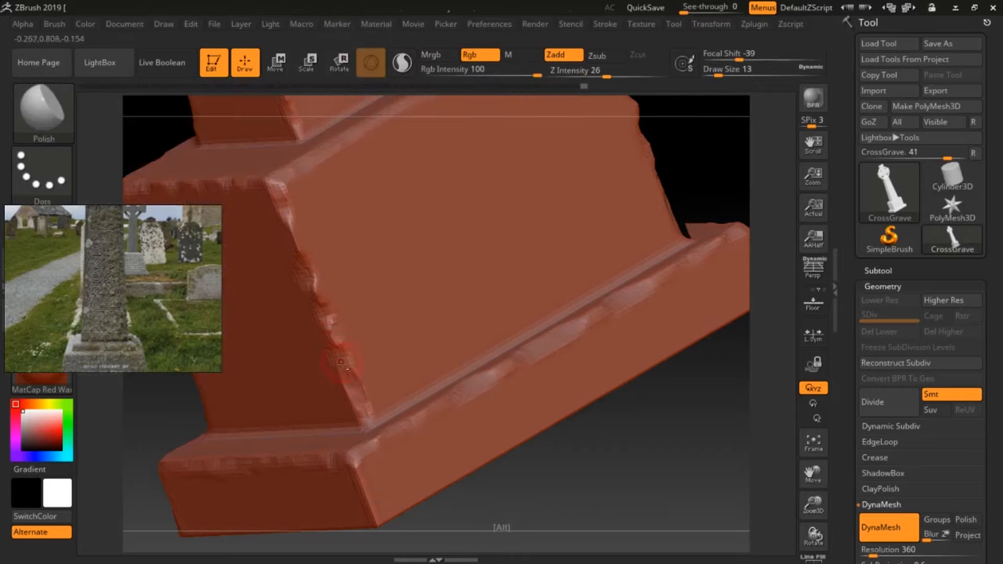
{"action": "left_click_drag", "start_coordinate": [697, 141], "coordinate": [668, 301], "text": "alt"}
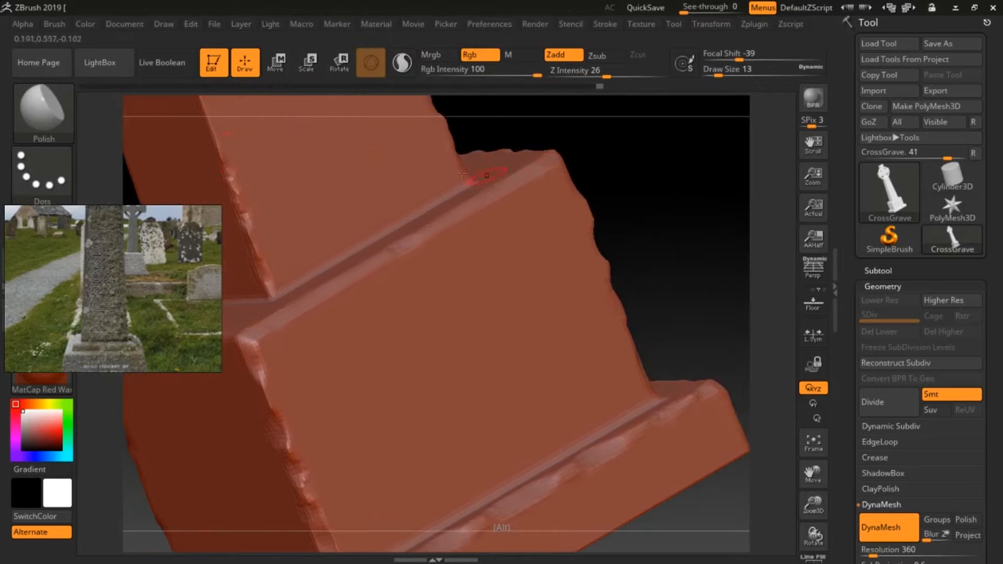
- Carve chips along the pedestal block's long sloping top edge and its corners with the ClayBuildup brush
{"action": "left_click", "coordinate": [44, 113]}
{"action": "left_click", "coordinate": [138, 130]}
{"action": "left_click_drag", "start_coordinate": [483, 199], "coordinate": [540, 184], "text": "alt"}
{"action": "left_click_drag", "start_coordinate": [553, 166], "coordinate": [243, 342], "text": "alt"}
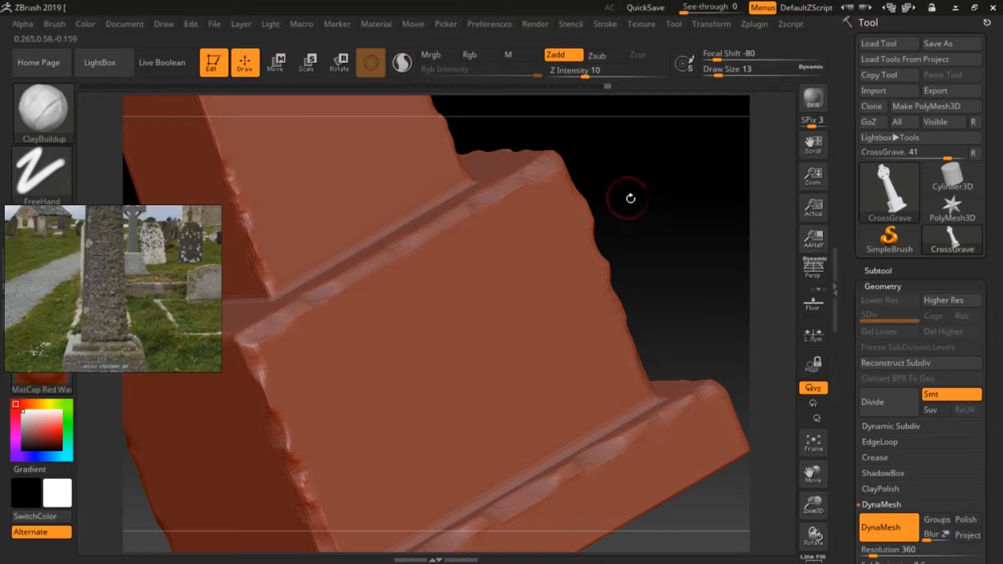
{"action": "left_click_drag", "start_coordinate": [526, 180], "coordinate": [509, 193], "text": "alt"}
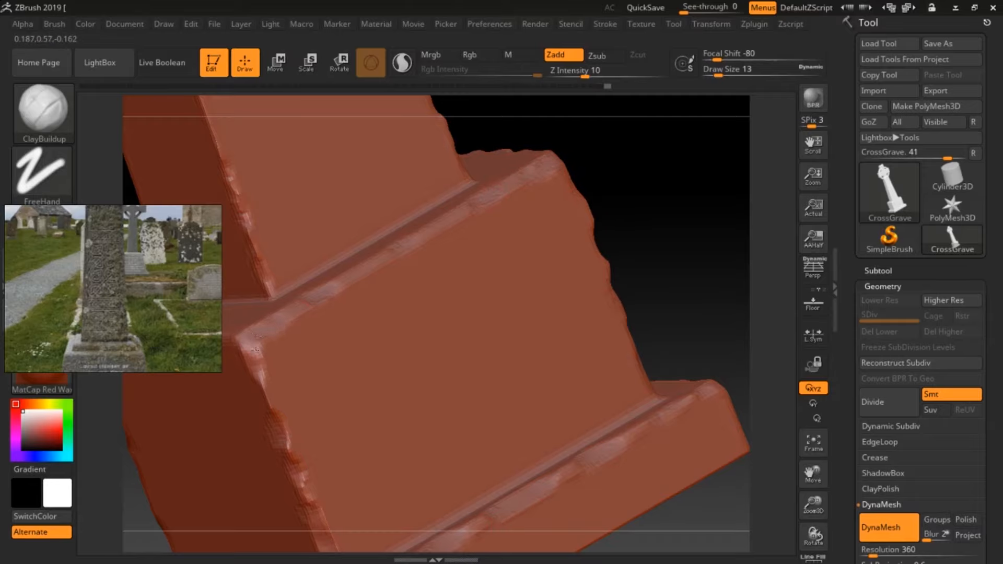
- Switch back to the Polish brush and smooth the chips along the pedestal block's long top edge
{"action": "left_click", "coordinate": [44, 113]}
{"action": "left_click", "coordinate": [138, 129]}
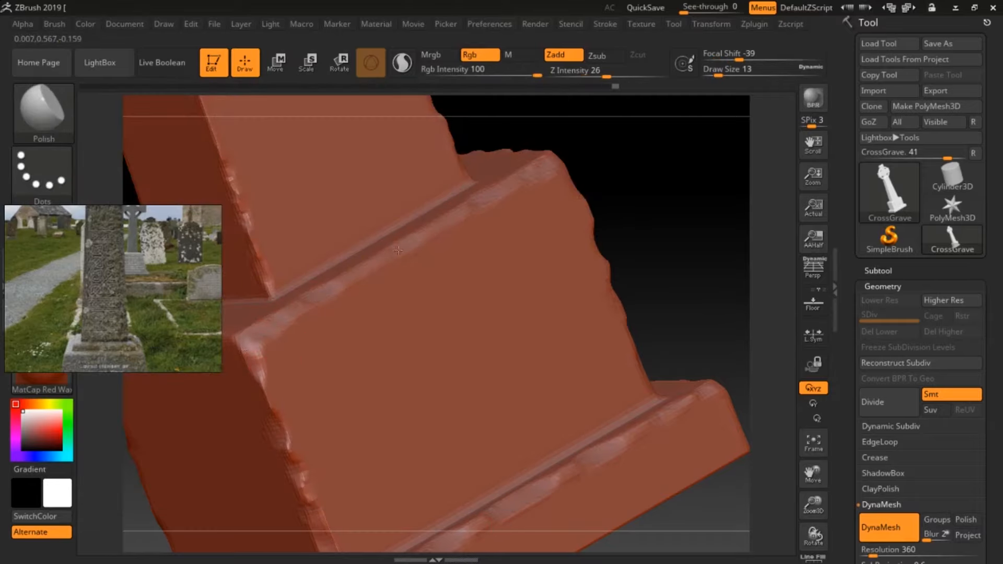
{"action": "left_click_drag", "start_coordinate": [814, 504], "coordinate": [807, 483]}
{"action": "left_click_drag", "start_coordinate": [685, 388], "coordinate": [604, 220]}
{"action": "left_click_drag", "start_coordinate": [604, 220], "coordinate": [655, 287], "text": "alt"}
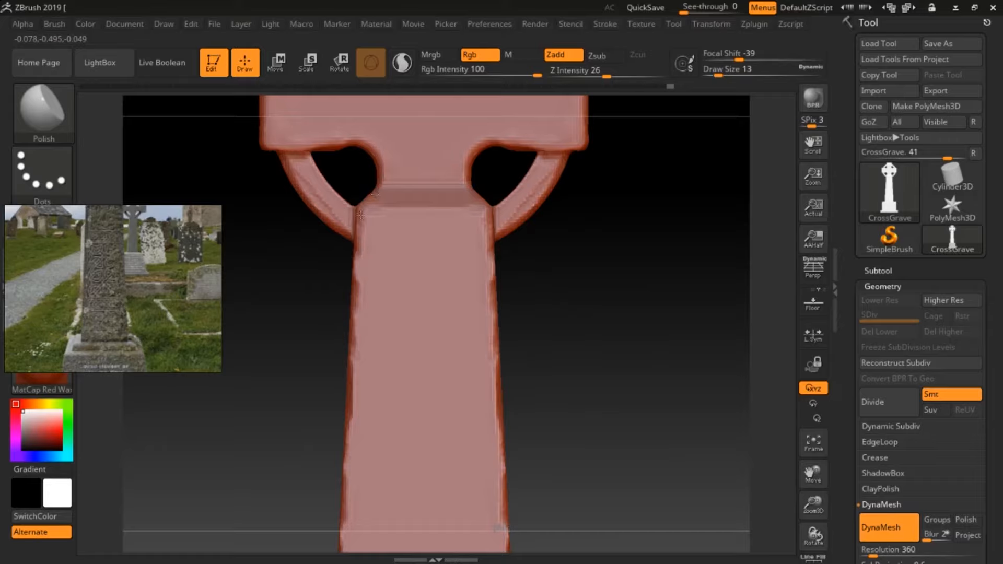
- Polish the vertical edges of the shaft, pedestal block and bottom slab in a straight-on view
{"action": "left_click_drag", "start_coordinate": [358, 256], "coordinate": [350, 303]}
{"action": "mouse_move", "coordinate": [585, 519]}
{"action": "left_mouse_down", "text": "alt"}
{"action": "mouse_move", "coordinate": [573, 333]}
{"action": "mouse_move", "coordinate": [582, 175]}
{"action": "left_mouse_up", "text": "alt"}
{"action": "left_click_drag", "start_coordinate": [332, 342], "coordinate": [329, 421]}
{"action": "left_click_drag", "start_coordinate": [570, 391], "coordinate": [558, 262], "text": "alt"}
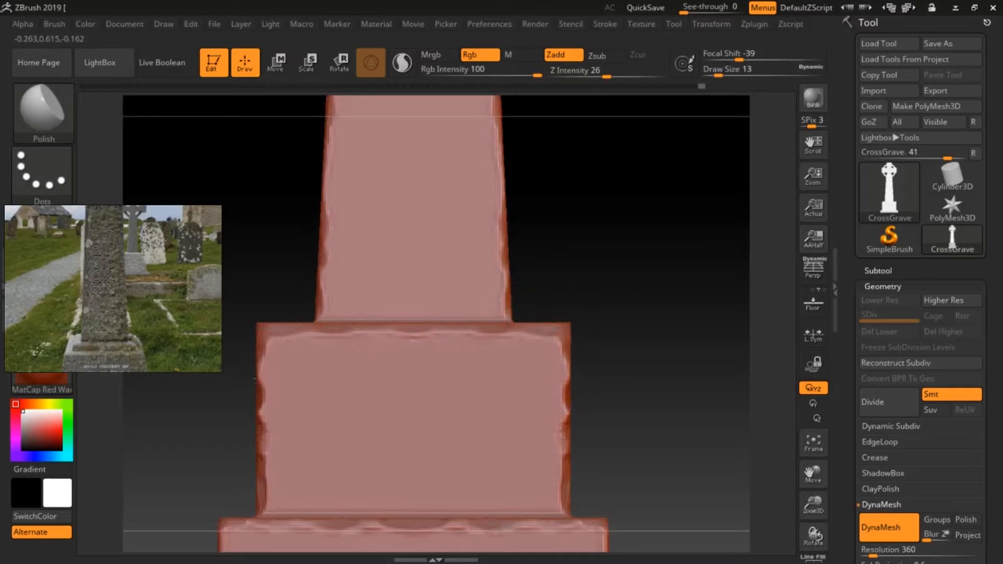
{"action": "left_click_drag", "start_coordinate": [266, 504], "coordinate": [246, 360], "text": "alt"}
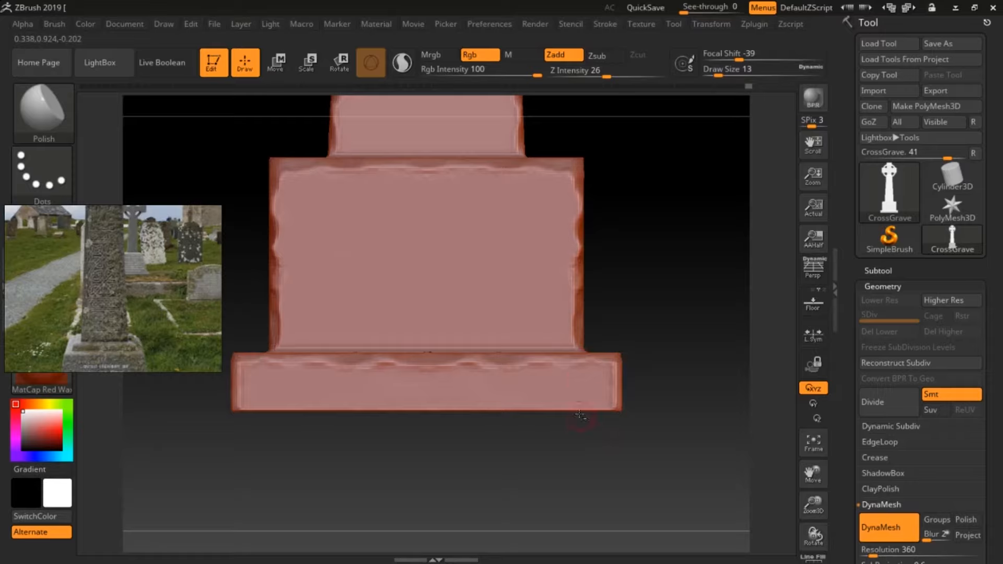
- Turn the gravestone to its opposite face and polish the edges and corners of the cross arms
{"action": "left_click_drag", "start_coordinate": [658, 306], "coordinate": [524, 295]}
{"action": "left_click_drag", "start_coordinate": [360, 297], "coordinate": [384, 298], "text": "shift"}
{"action": "left_click_drag", "start_coordinate": [384, 298], "coordinate": [384, 209], "text": "alt"}
{"action": "left_click_drag", "start_coordinate": [640, 277], "coordinate": [499, 530], "text": "alt"}
{"action": "left_click_drag", "start_coordinate": [473, 352], "coordinate": [492, 218], "text": "alt"}
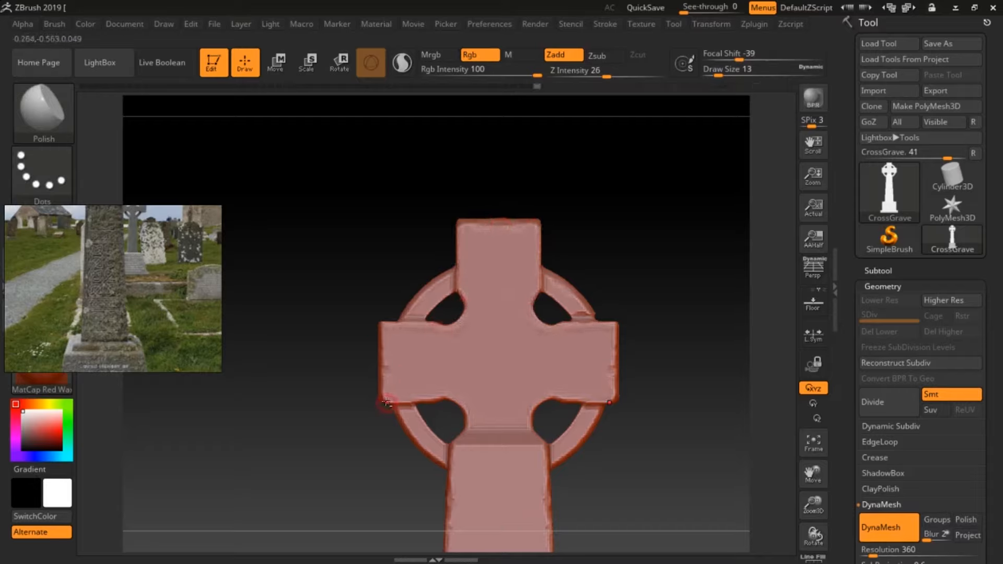
- Polish this face's edges down the shaft and pedestal block and along the top of the bottom slab
{"action": "right_click_drag", "start_coordinate": [453, 525], "coordinate": [424, 293], "text": "alt"}
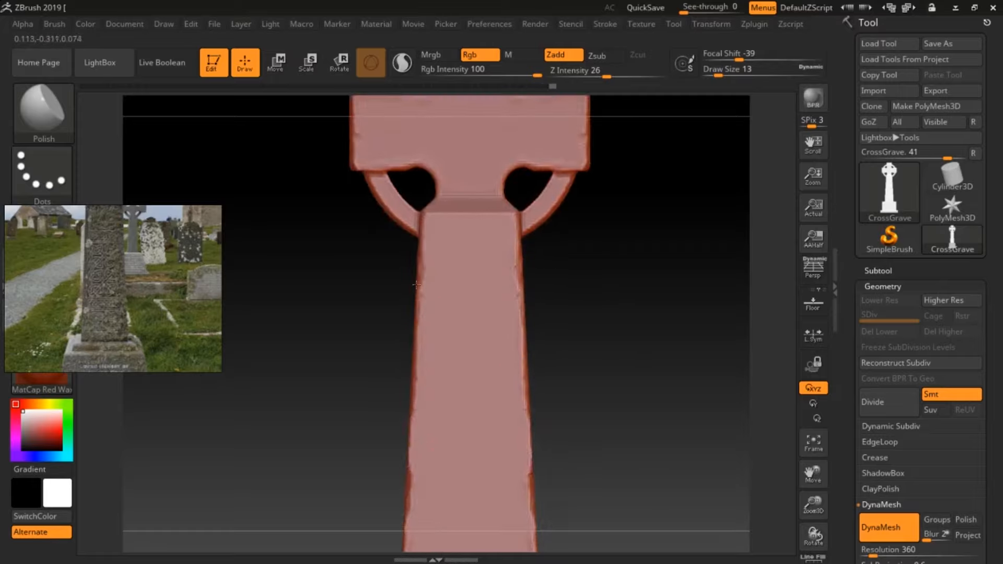
{"action": "right_click_drag", "start_coordinate": [623, 497], "coordinate": [604, 310], "text": "alt"}
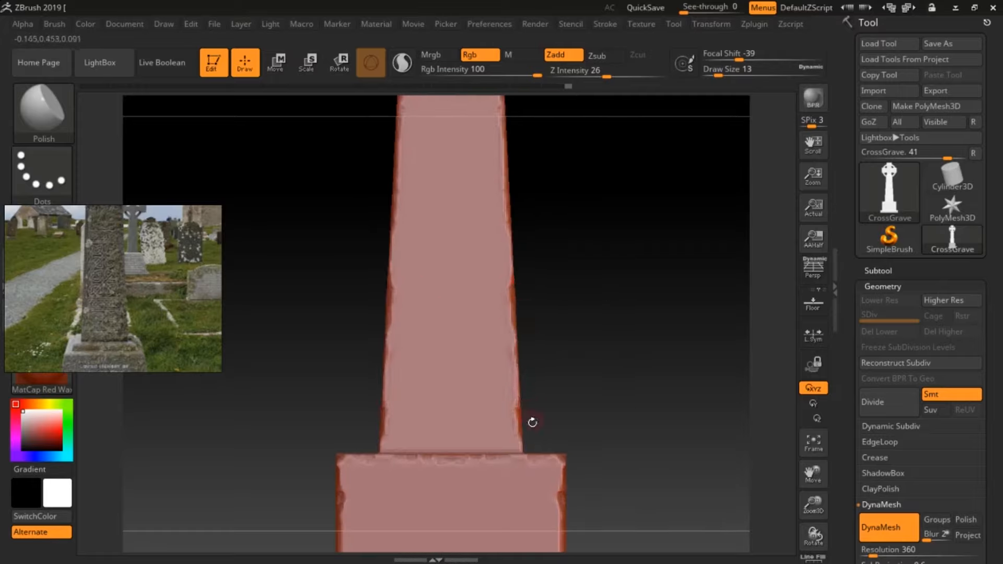
{"action": "right_click_drag", "start_coordinate": [520, 436], "coordinate": [566, 301], "text": "alt"}
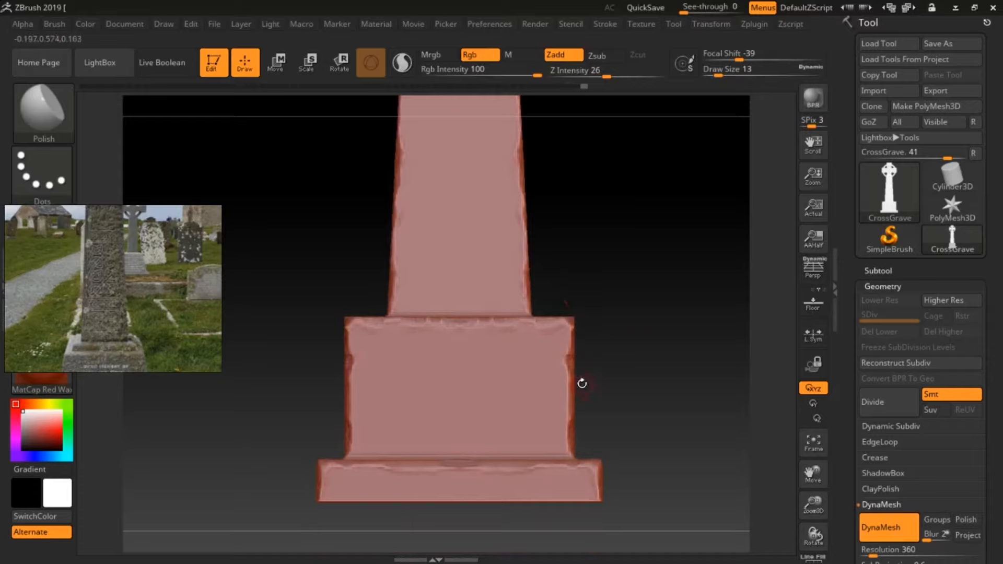
{"action": "right_click_drag", "start_coordinate": [582, 383], "coordinate": [571, 391], "text": "alt"}
{"action": "right_click_drag", "start_coordinate": [563, 459], "coordinate": [563, 317], "text": "alt"}
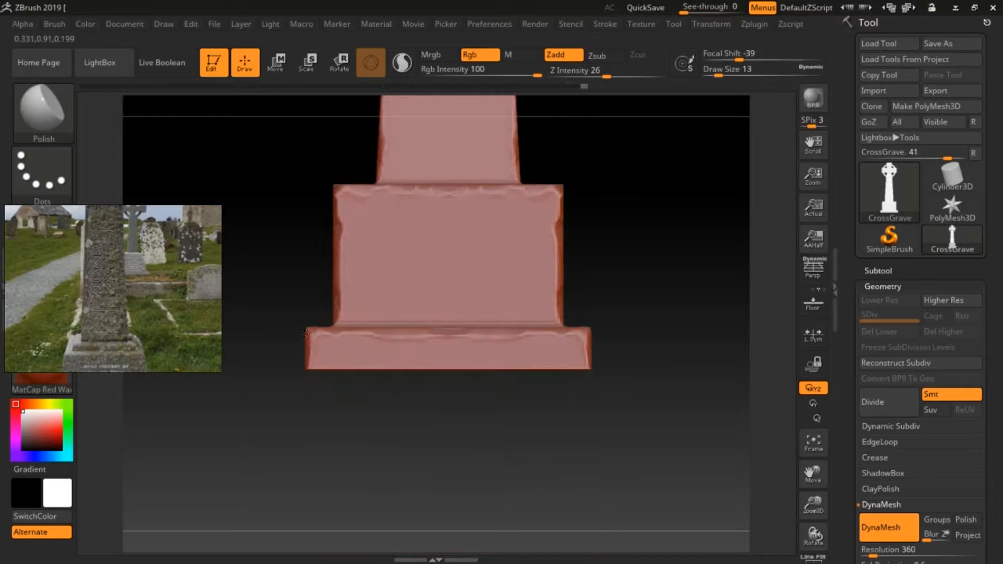
{"action": "left_click_drag", "start_coordinate": [348, 329], "coordinate": [477, 338]}
- Try dark shades as the model's colour and return it to white
{"action": "mouse_move", "coordinate": [635, 265]}
{"action": "right_mouse_down", "text": "alt"}
{"action": "mouse_move", "coordinate": [673, 344]}
{"action": "mouse_move", "coordinate": [579, 347]}
{"action": "right_mouse_up", "text": "alt"}
{"action": "key", "text": "v"}
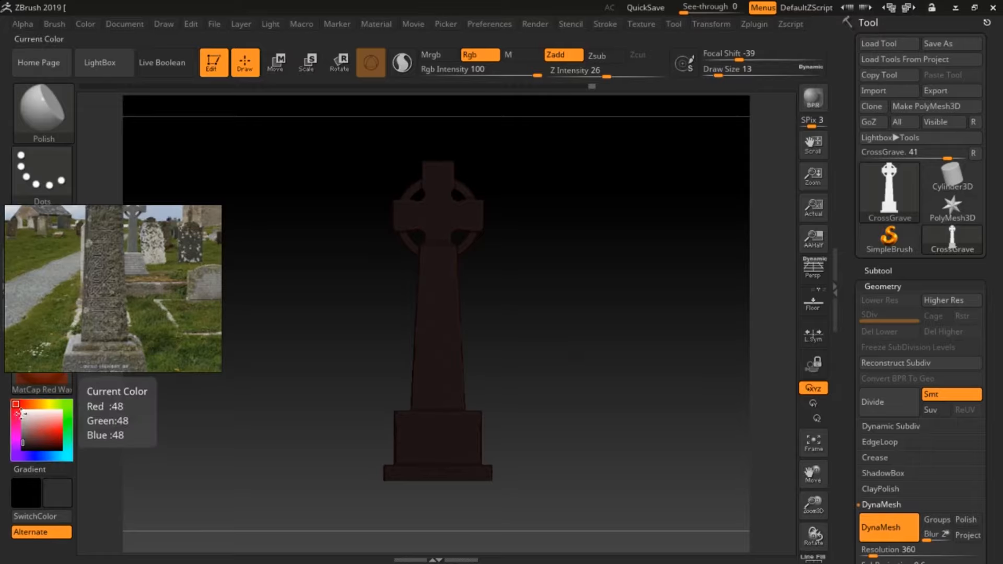
{"action": "left_click_drag", "start_coordinate": [24, 444], "coordinate": [21, 410]}
{"action": "left_click", "coordinate": [23, 450]}
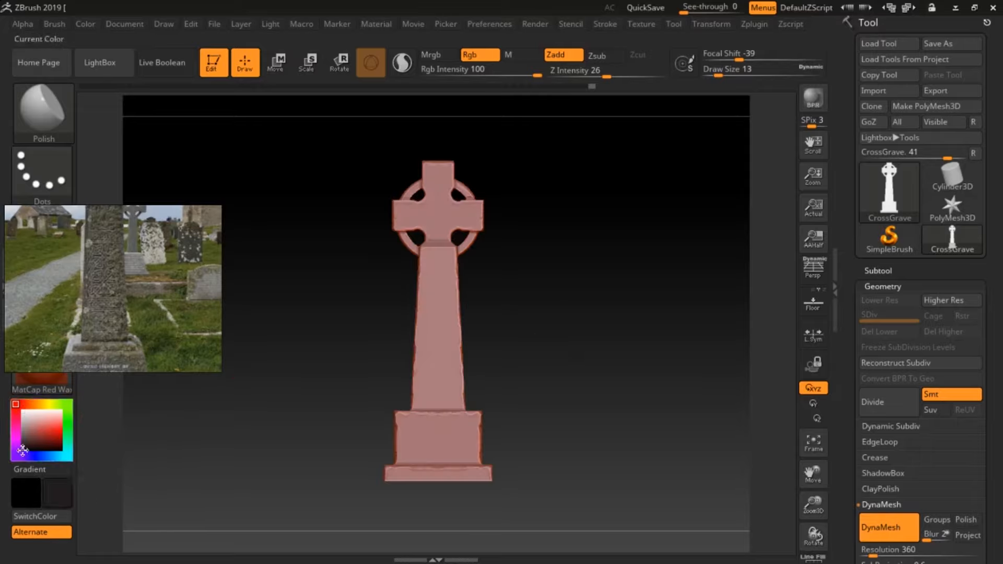
{"action": "left_click", "coordinate": [23, 444]}
{"action": "left_click", "coordinate": [23, 412]}
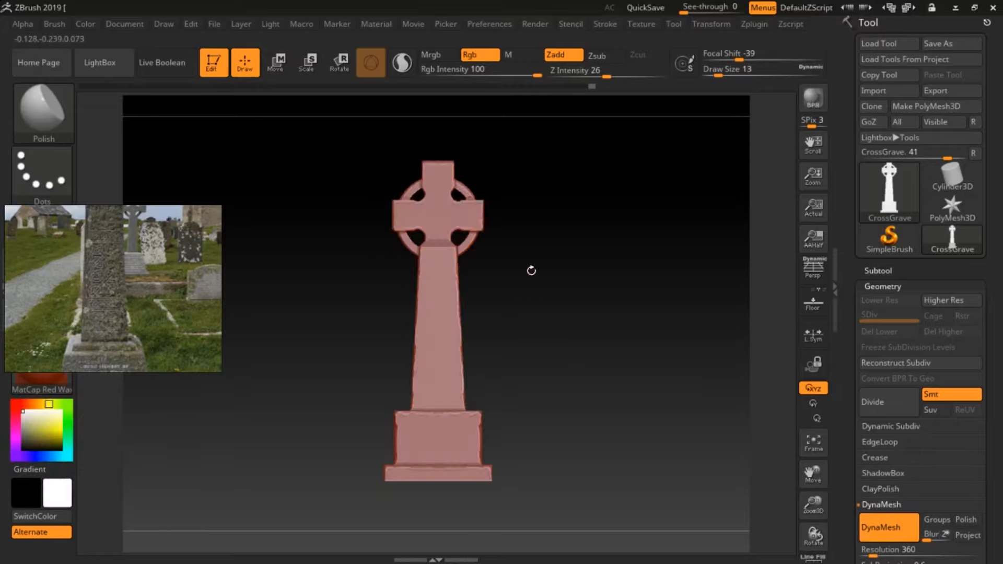
- Move the reference photo clear of the material selector and set the model's material to MatCap Gray
{"action": "left_click_drag", "start_coordinate": [541, 295], "coordinate": [606, 408], "text": "alt"}
{"action": "left_click_drag", "start_coordinate": [138, 329], "coordinate": [232, 272]}
{"action": "left_click", "coordinate": [41, 361]}
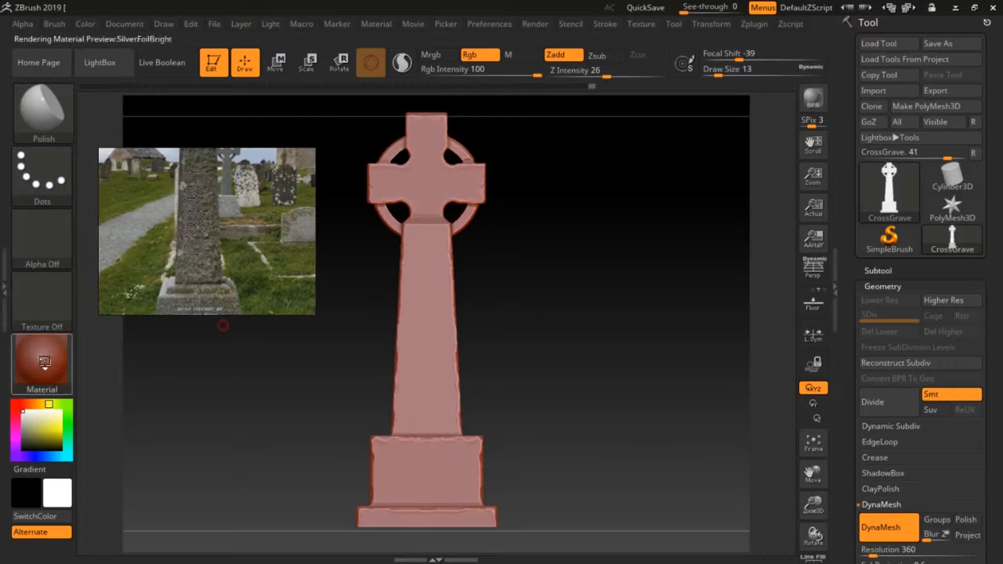
{"action": "left_click", "coordinate": [311, 107]}
- Polish the cross head's ring where its segments meet the arms
{"action": "left_click_drag", "start_coordinate": [571, 332], "coordinate": [647, 376], "text": "alt"}
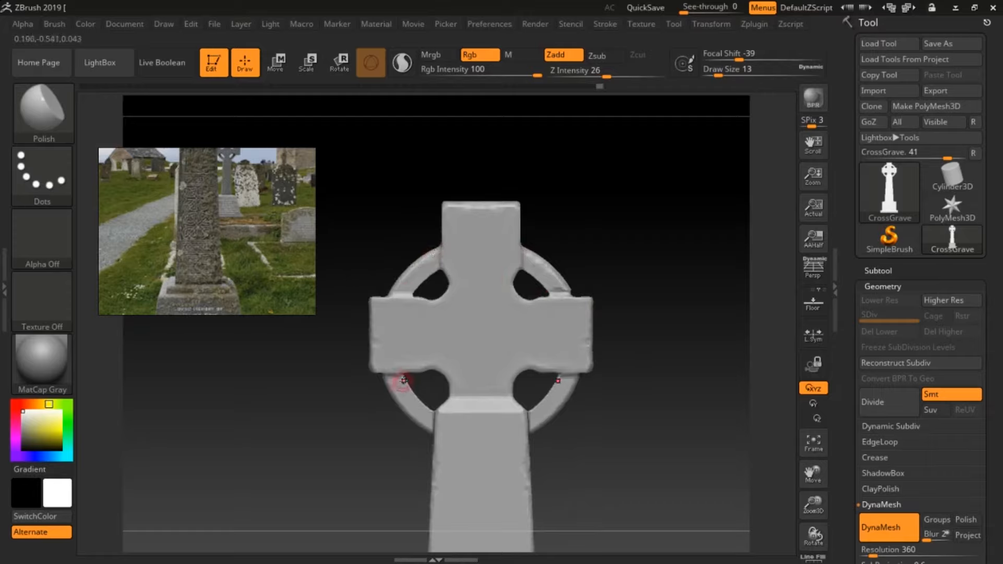
{"action": "left_click_drag", "start_coordinate": [581, 391], "coordinate": [671, 408]}
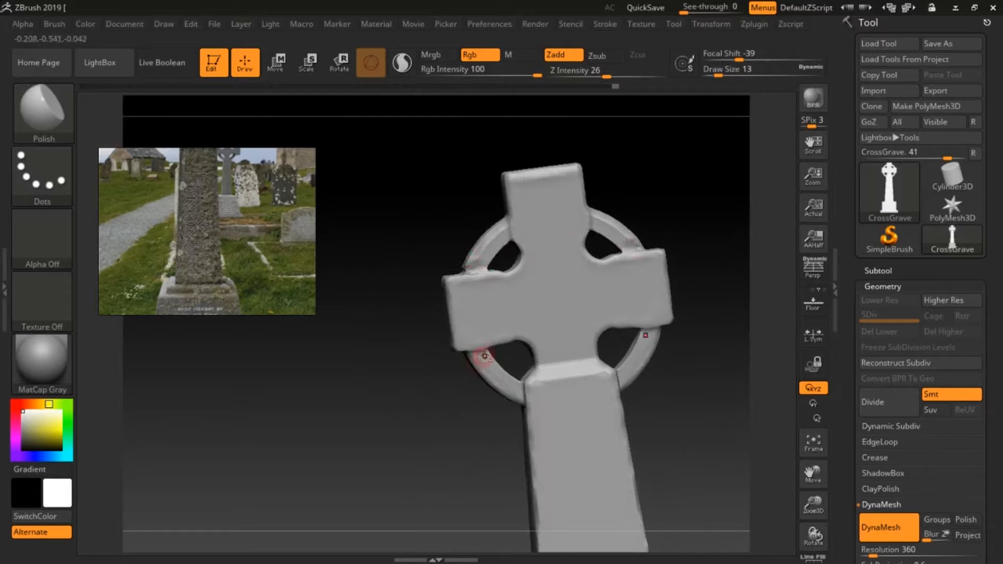
{"action": "left_click_drag", "start_coordinate": [671, 389], "coordinate": [662, 408]}
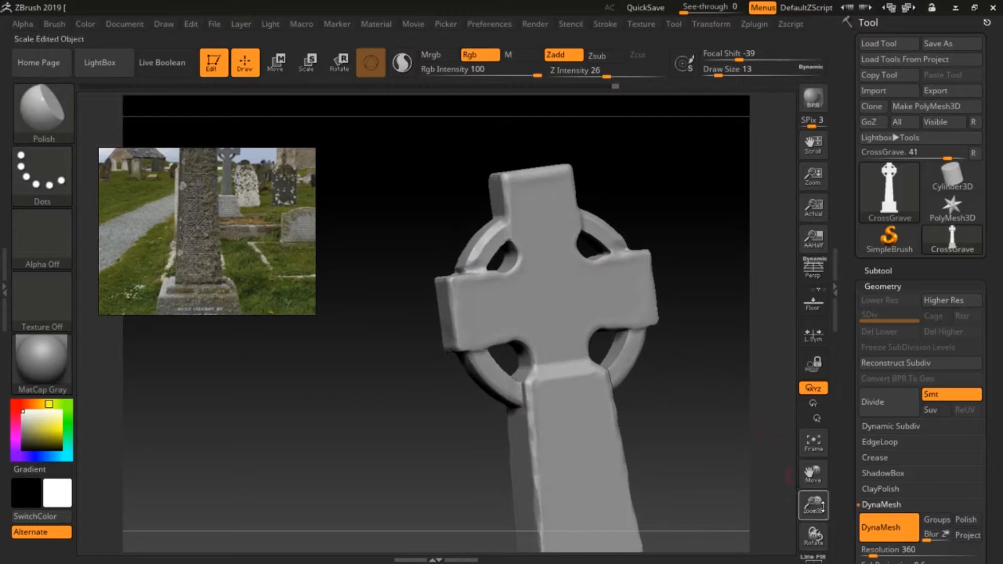
{"action": "right_click_drag", "start_coordinate": [653, 431], "coordinate": [625, 372], "text": "ctrl"}
{"action": "left_click_drag", "start_coordinate": [625, 372], "coordinate": [635, 358], "text": "shift"}
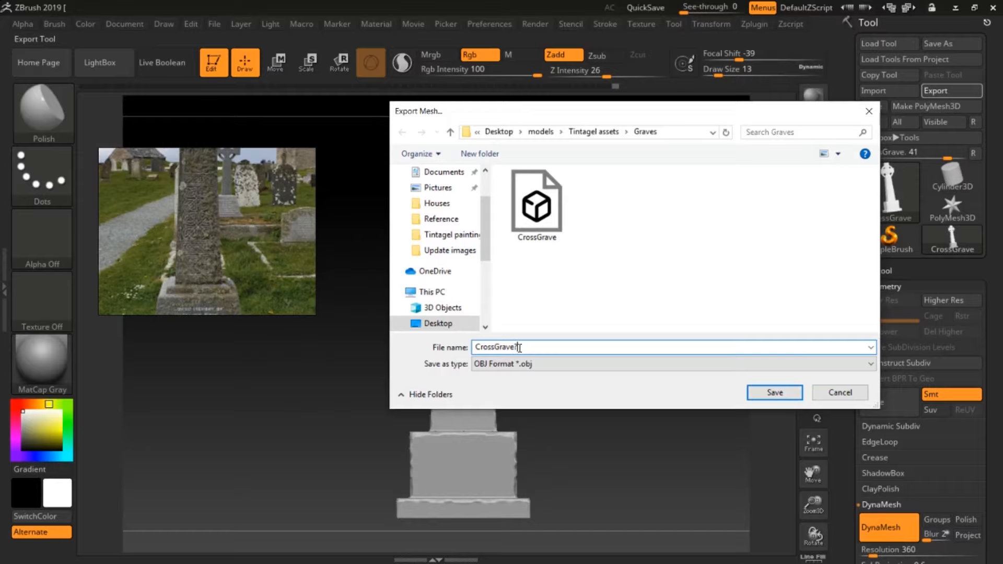
- Export the sculpted mesh in OBJ format to the Graves folder under the name CrossGrave_high
{"action": "key", "text": "BackSpace"}
{"action": "type", "text": "*"}
{"action": "key", "text": "BackSpace"}
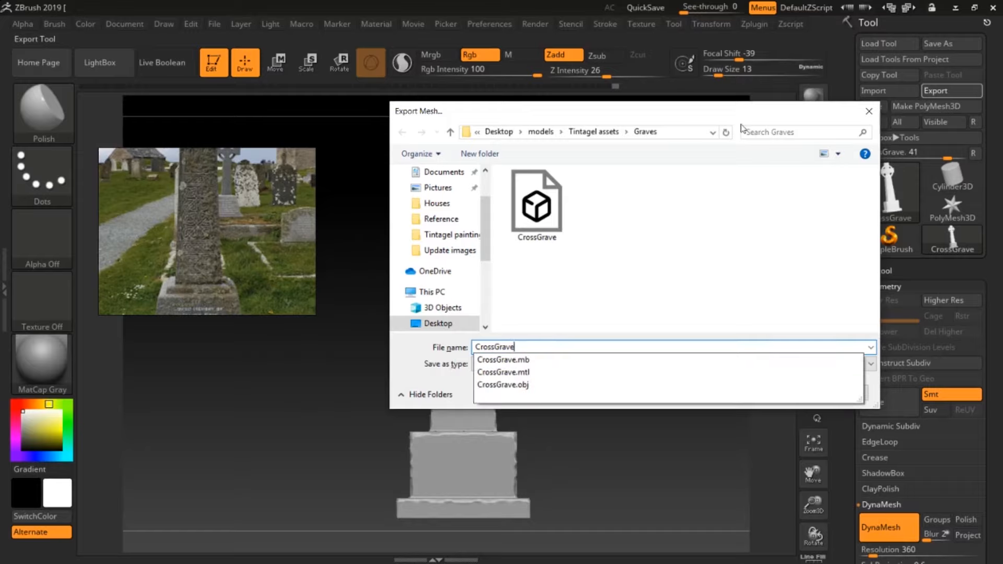
{"action": "type", "text": "_high"}
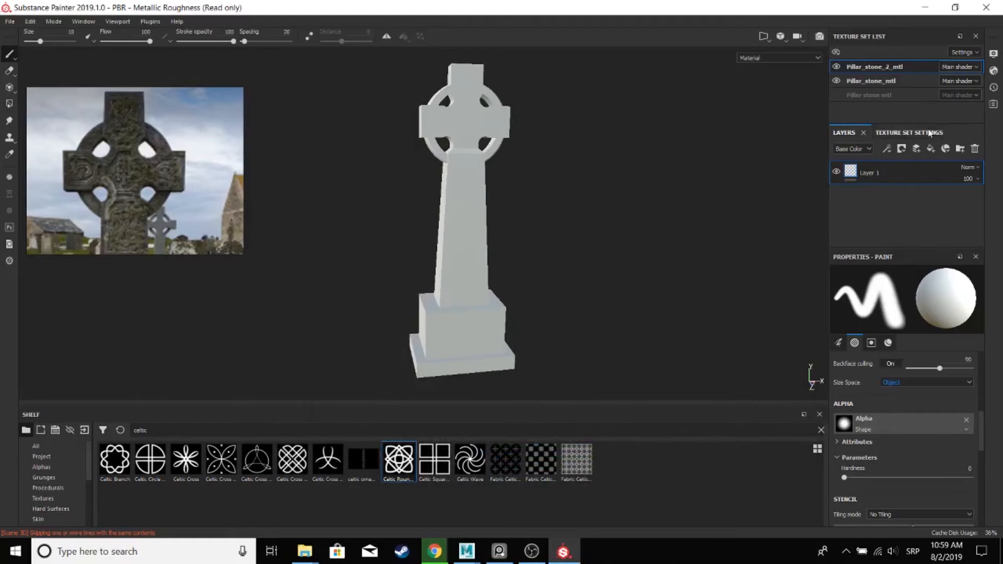
- In Substance Painter, bake only the normal, ambient occlusion and curvature maps for Pillar_stone_2_mtl at 2048 from the high-definition mesh
{"action": "left_click", "coordinate": [895, 132]}
{"action": "left_click", "coordinate": [944, 221]}
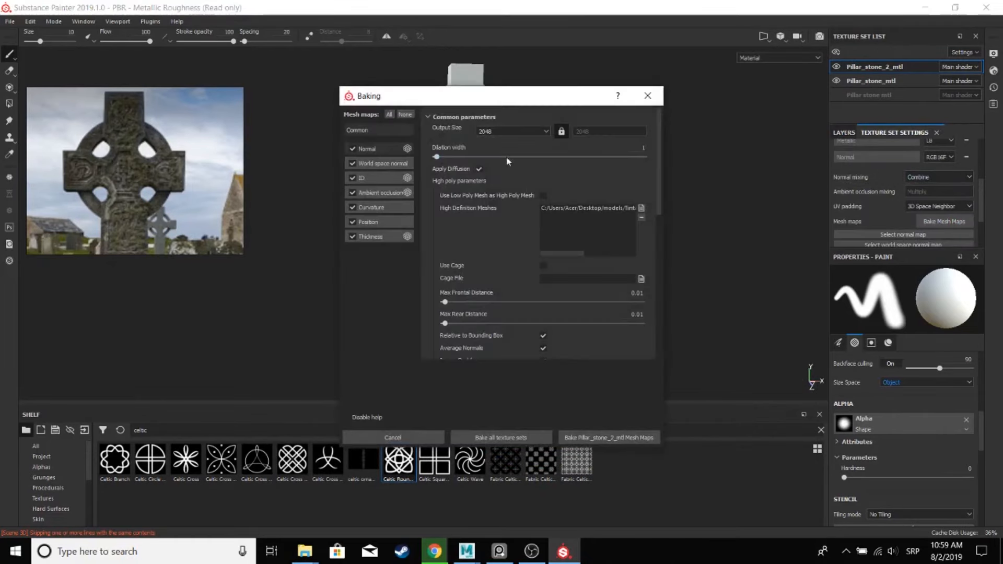
{"action": "left_click", "coordinate": [445, 109]}
{"action": "left_click", "coordinate": [392, 203]}
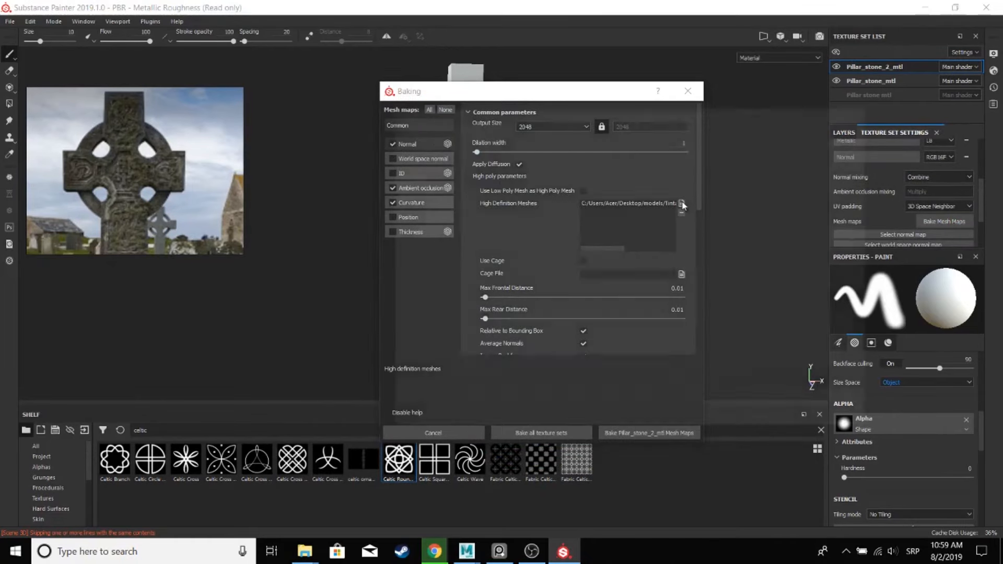
{"action": "scroll", "coordinate": [563, 276], "scroll_direction": "down", "scroll_amount": 3}
{"action": "left_click", "coordinate": [648, 433]}
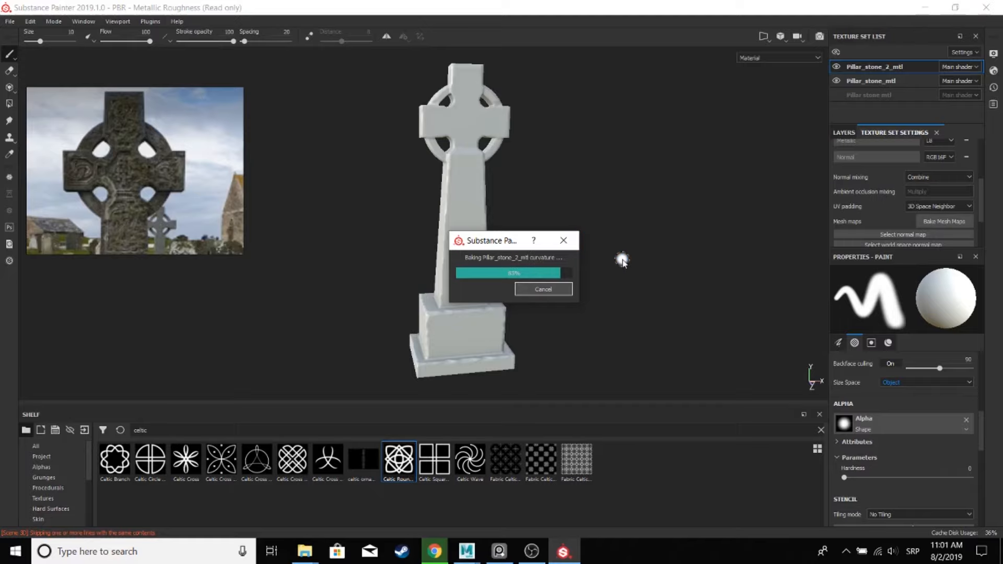
{"action": "key", "text": "Return"}
- Search the shelf for "medi" and add the Mediveal stone material to the layers of the Pillar_stone_mtl texture set
{"action": "scroll", "coordinate": [545, 220], "scroll_direction": "up", "scroll_amount": 2}
{"action": "middle_click_drag", "start_coordinate": [430, 143], "coordinate": [441, 284], "text": "alt"}
{"action": "left_click_drag", "start_coordinate": [441, 285], "coordinate": [439, 207], "text": "alt"}
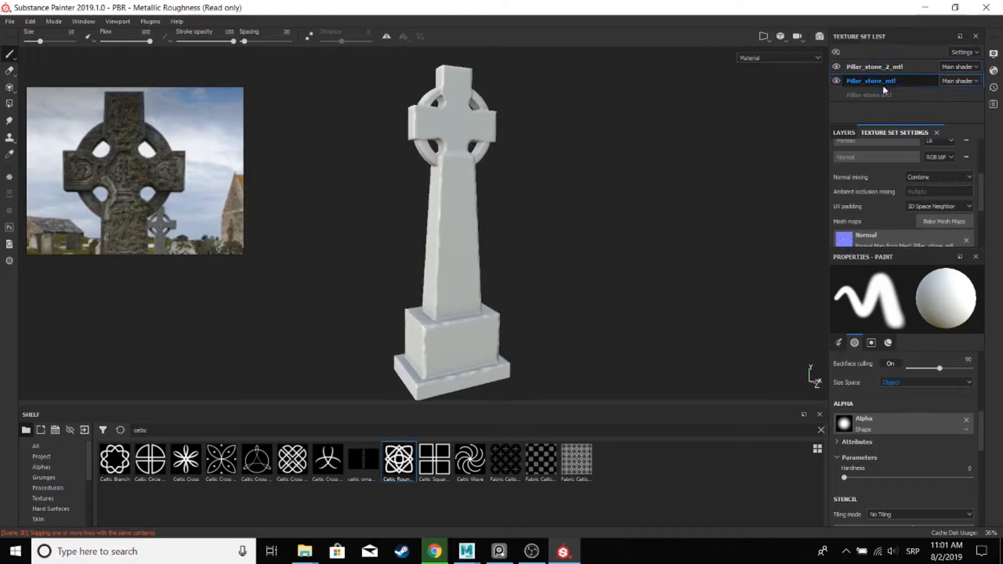
{"action": "left_click", "coordinate": [844, 132]}
{"action": "left_click", "coordinate": [243, 430]}
{"action": "key", "text": "BackSpace"}
{"action": "key", "text": "BackSpace"}
{"action": "key", "text": "BackSpace"}
{"action": "key", "text": "BackSpace"}
{"action": "key", "text": "BackSpace"}
{"action": "key", "text": "BackSpace"}
{"action": "type", "text": "medi"}
{"action": "left_click_drag", "start_coordinate": [683, 500], "coordinate": [895, 170]}
- Add the Mediveal stone material to the layers of the Pillar_stone_2_mtl texture set and inspect the cross head
{"action": "scroll", "coordinate": [560, 267], "scroll_direction": "up", "scroll_amount": 3}
{"action": "middle_click_drag", "start_coordinate": [562, 225], "coordinate": [566, 389], "text": "alt"}
{"action": "left_click_drag", "start_coordinate": [567, 389], "coordinate": [568, 266], "text": "alt"}
{"action": "left_click", "coordinate": [876, 67]}
{"action": "left_click_drag", "start_coordinate": [683, 500], "coordinate": [891, 171]}
{"action": "scroll", "coordinate": [554, 251], "scroll_direction": "up", "scroll_amount": 3}
{"action": "left_click_drag", "start_coordinate": [554, 251], "coordinate": [339, 294], "text": "alt"}
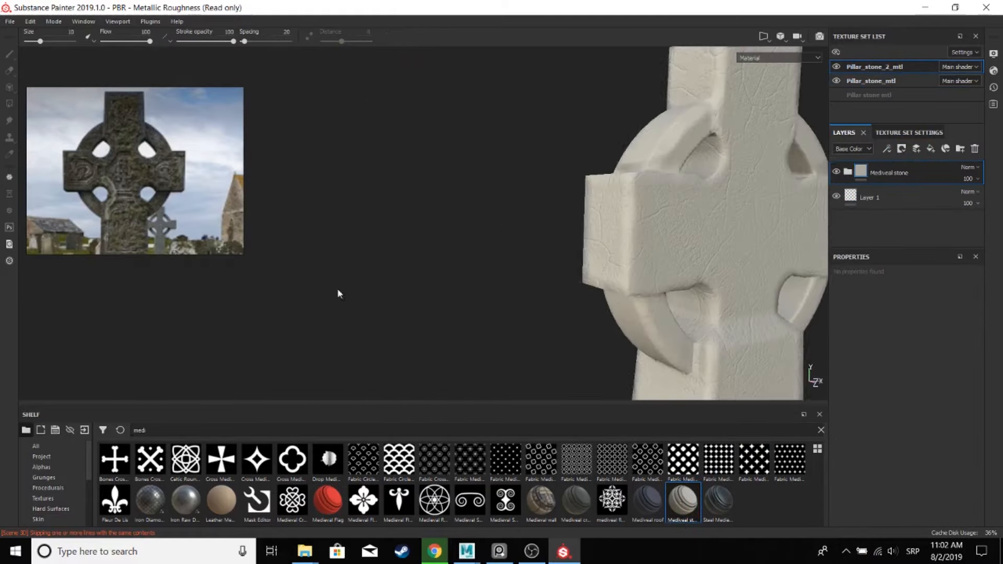
- Switch to the Pillar_stone_mtl texture set and toggle its visibility off and on to check which parts it covers
{"action": "scroll", "coordinate": [504, 284], "scroll_direction": "down", "scroll_amount": 5}
{"action": "left_click", "coordinate": [873, 81]}
{"action": "left_click", "coordinate": [837, 81]}
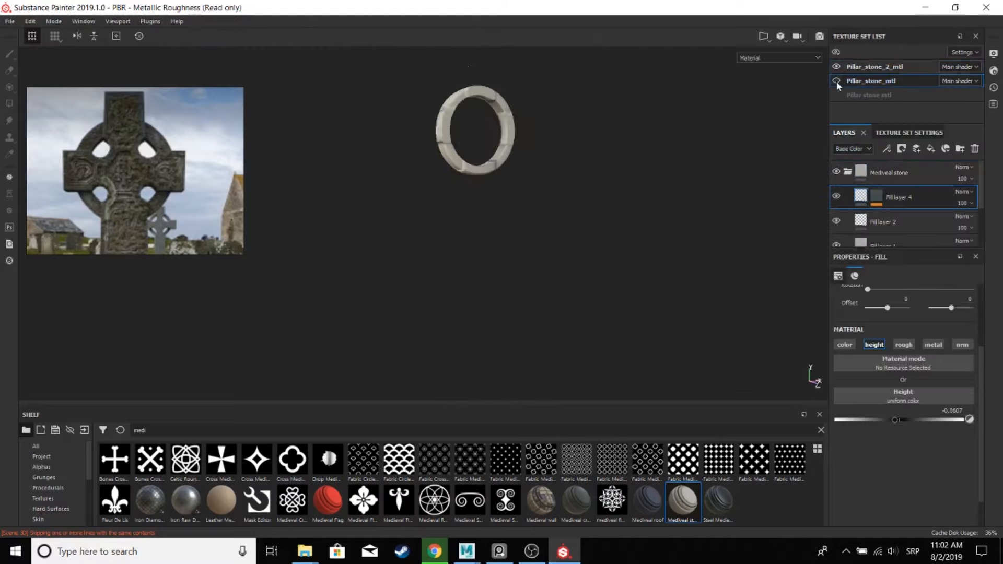
{"action": "left_click", "coordinate": [836, 81]}
- Examine what each layer inside the Mediveal stone folder contributes to the pillar by hiding and showing them individually
{"action": "scroll", "coordinate": [883, 212], "scroll_direction": "down", "scroll_amount": 3}
{"action": "left_click", "coordinate": [883, 209]}
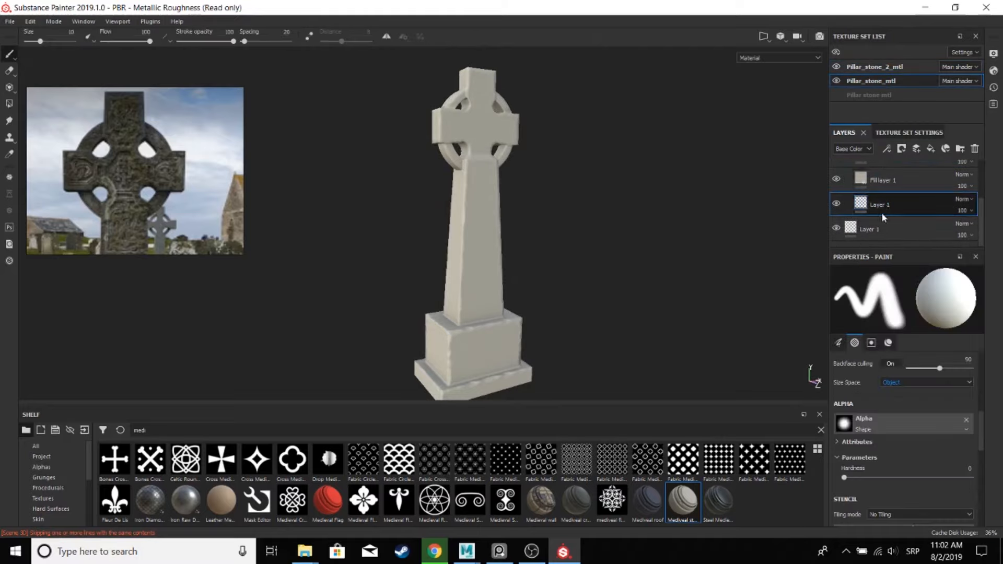
{"action": "left_click", "coordinate": [837, 204]}
{"action": "left_click", "coordinate": [837, 204]}
{"action": "left_click", "coordinate": [837, 179]}
{"action": "left_click", "coordinate": [837, 179]}
{"action": "scroll", "coordinate": [837, 183], "scroll_direction": "up", "scroll_amount": 3}
{"action": "left_click", "coordinate": [837, 196]}
{"action": "left_click", "coordinate": [837, 197]}
{"action": "scroll", "coordinate": [579, 264], "scroll_direction": "up", "scroll_amount": 2}
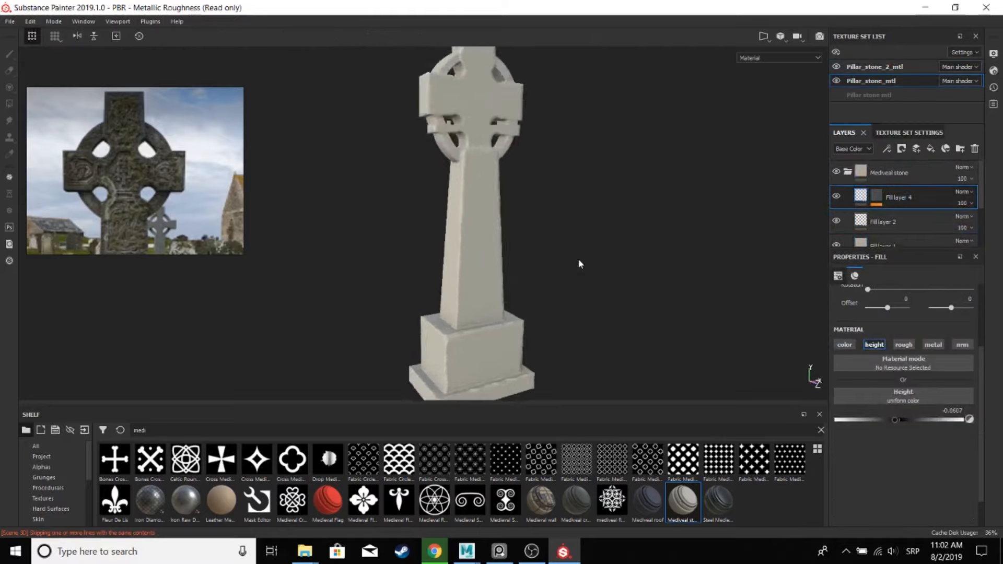
{"action": "scroll", "coordinate": [522, 280], "scroll_direction": "up", "scroll_amount": 5}
{"action": "left_click", "coordinate": [837, 196]}
{"action": "left_click", "coordinate": [837, 196]}
{"action": "left_click", "coordinate": [878, 197]}
{"action": "left_click", "coordinate": [892, 217]}
{"action": "left_click", "coordinate": [847, 175]}
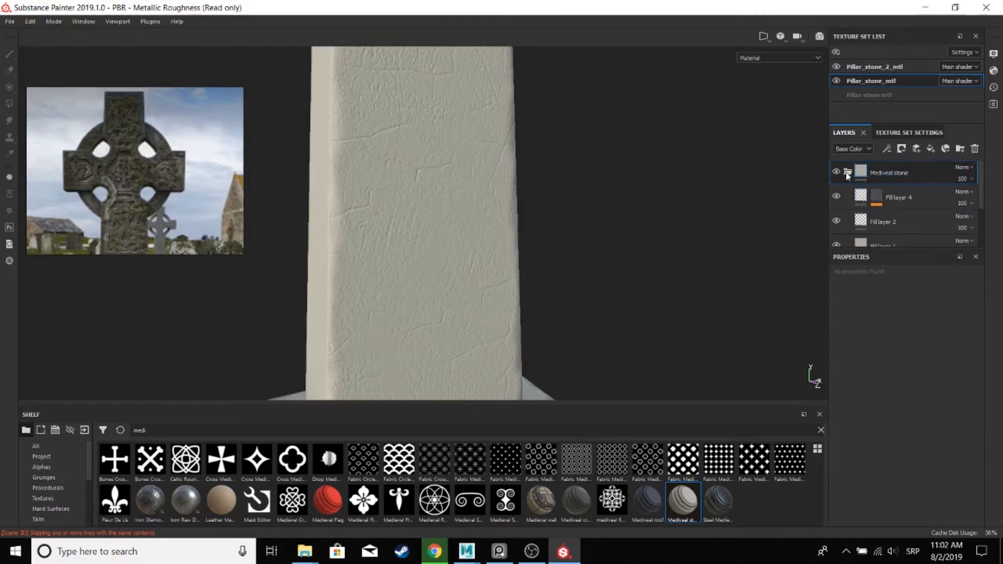
{"action": "left_click", "coordinate": [847, 175]}
{"action": "scroll", "coordinate": [555, 258], "scroll_direction": "down", "scroll_amount": 5}
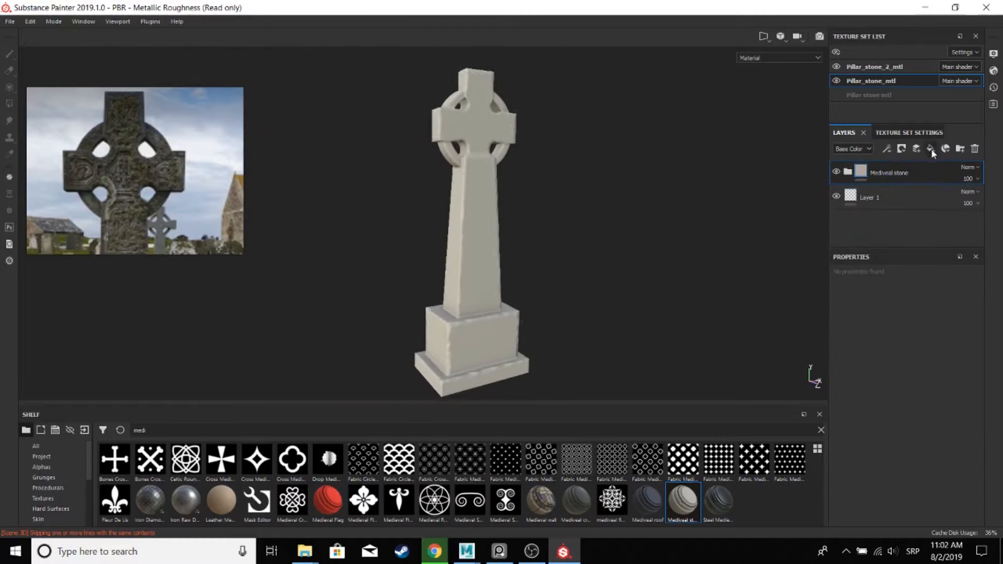
- Add a height-only fill layer at height -0.5 above the Mediveal stone folder and give it a black mask
{"action": "left_click", "coordinate": [932, 150]}
{"action": "right_click", "coordinate": [870, 174]}
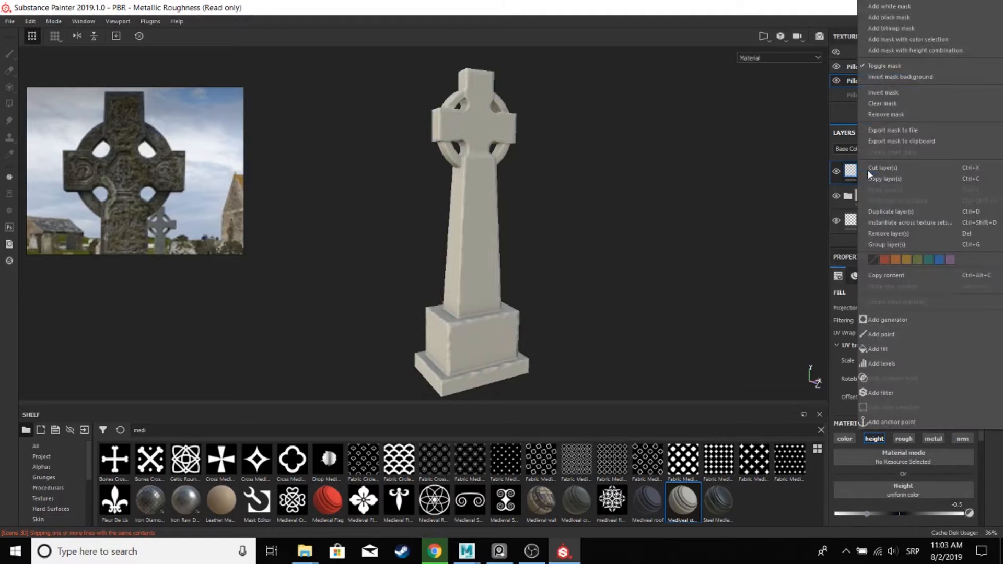
{"action": "left_click", "coordinate": [901, 22]}
- Search the shelf for "celti", pick the celtic ornament alpha for the mask brush, and turn on symmetry facing the cross front
{"action": "left_click_drag", "start_coordinate": [157, 431], "coordinate": [84, 436]}
{"action": "type", "text": "celti"}
{"action": "left_click", "coordinate": [363, 460]}
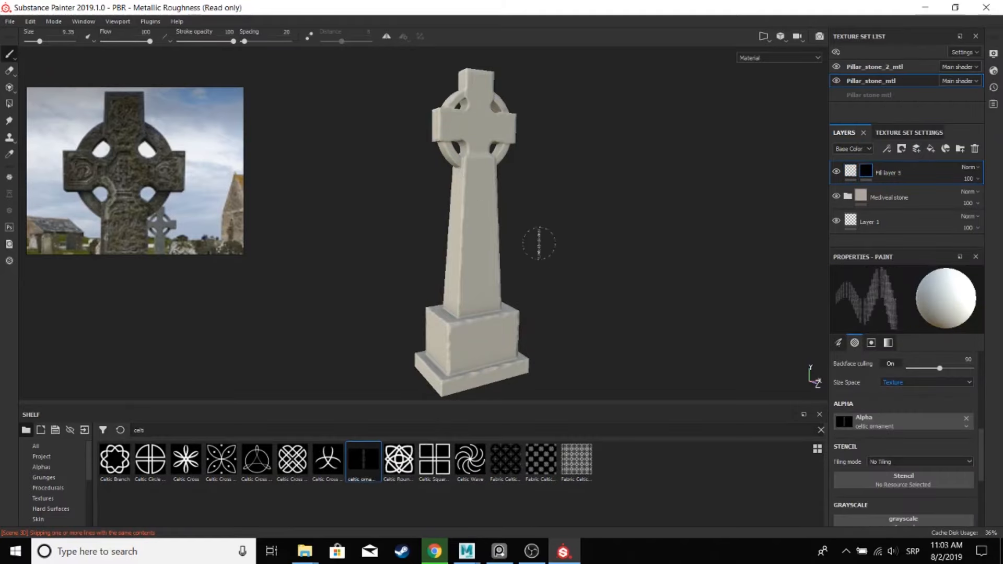
{"action": "left_click_drag", "start_coordinate": [556, 249], "coordinate": [499, 251], "text": "alt"}
{"action": "left_click_drag", "start_coordinate": [571, 241], "coordinate": [542, 244], "text": "alt"}
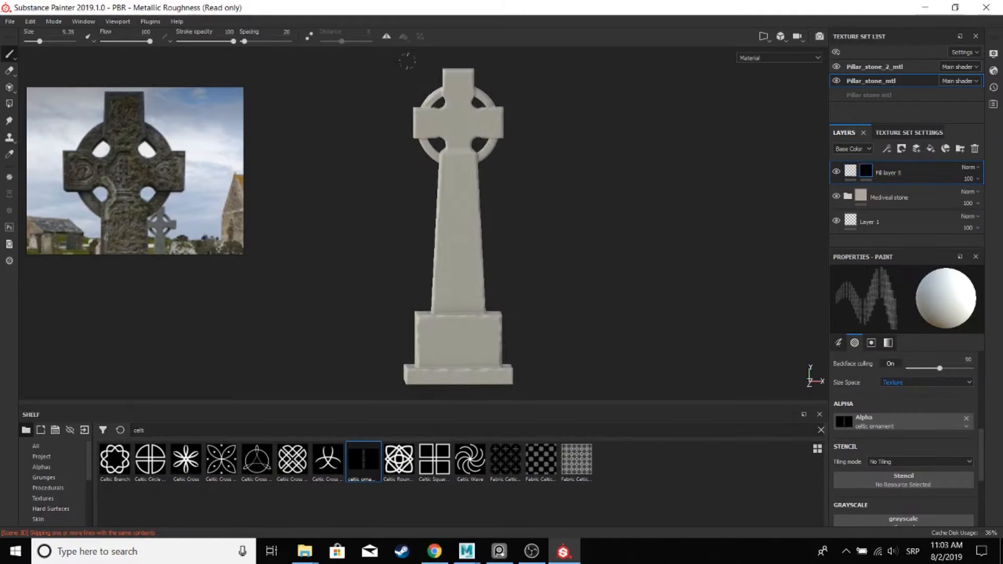
{"action": "left_click", "coordinate": [387, 37]}
- Stamp the celtic ornament centred down the front of the shaft with a brush size of 45.68
{"action": "right_click_drag", "start_coordinate": [585, 230], "coordinate": [650, 236], "text": "alt"}
{"action": "right_click_drag", "start_coordinate": [454, 226], "coordinate": [555, 233], "text": "ctrl"}
{"action": "left_click_drag", "start_coordinate": [555, 232], "coordinate": [531, 218], "text": "alt"}
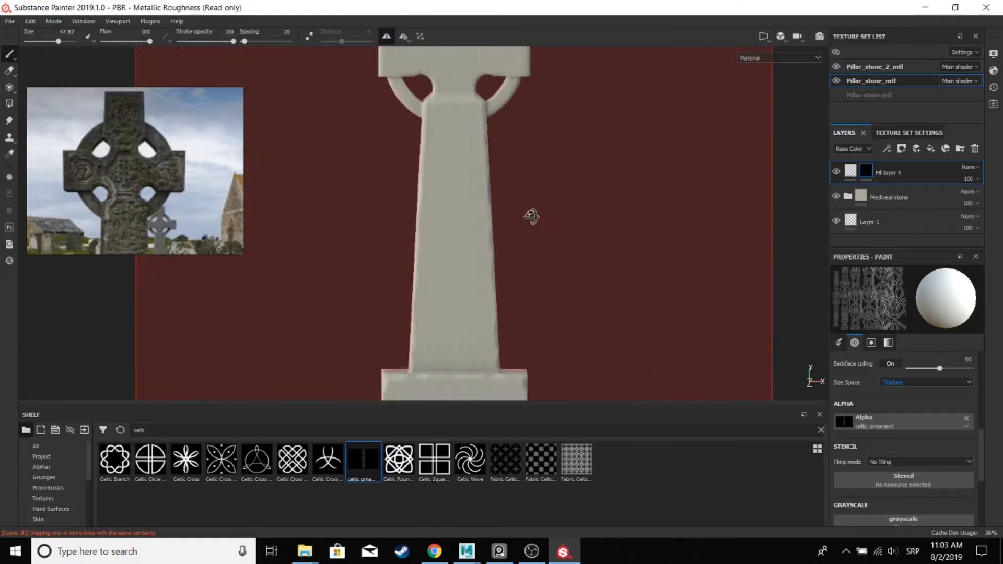
{"action": "mouse_move", "coordinate": [454, 238]}
{"action": "middle_mouse_down", "text": "alt"}
{"action": "mouse_move", "coordinate": [447, 266]}
{"action": "mouse_move", "coordinate": [458, 217]}
{"action": "middle_mouse_up", "text": "alt"}
{"action": "scroll", "coordinate": [457, 217], "scroll_direction": "down", "scroll_amount": 2}
{"action": "right_click_drag", "start_coordinate": [458, 216], "coordinate": [453, 217], "text": "ctrl"}
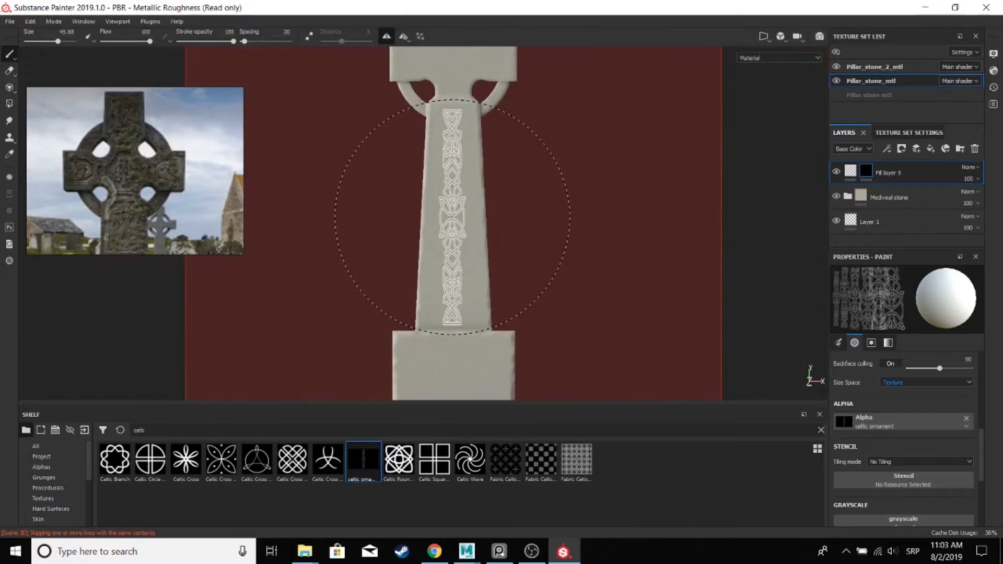
{"action": "left_click", "coordinate": [453, 217]}
{"action": "right_click_drag", "start_coordinate": [626, 209], "coordinate": [320, 183], "text": "alt"}
{"action": "left_click_drag", "start_coordinate": [320, 183], "coordinate": [240, 251], "text": "alt"}
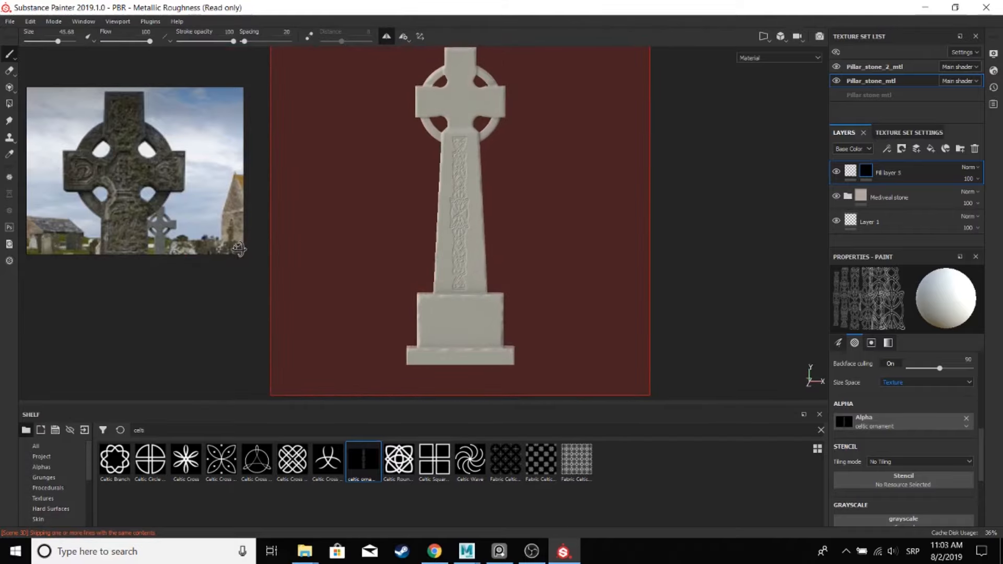
- Choose the Celtic Round Square alpha and set the brush size to 7.4 for the centre of the cross head
{"action": "middle_click_drag", "start_coordinate": [375, 226], "coordinate": [366, 303], "text": "alt"}
{"action": "right_click_drag", "start_coordinate": [365, 303], "coordinate": [642, 296], "text": "alt"}
{"action": "left_click", "coordinate": [399, 460]}
{"action": "mouse_move", "coordinate": [484, 256]}
{"action": "right_mouse_down", "text": "ctrl"}
{"action": "mouse_move", "coordinate": [397, 256]}
{"action": "mouse_move", "coordinate": [492, 210]}
{"action": "right_mouse_up", "text": "ctrl"}
{"action": "right_click_drag", "start_coordinate": [492, 209], "coordinate": [480, 210], "text": "ctrl"}
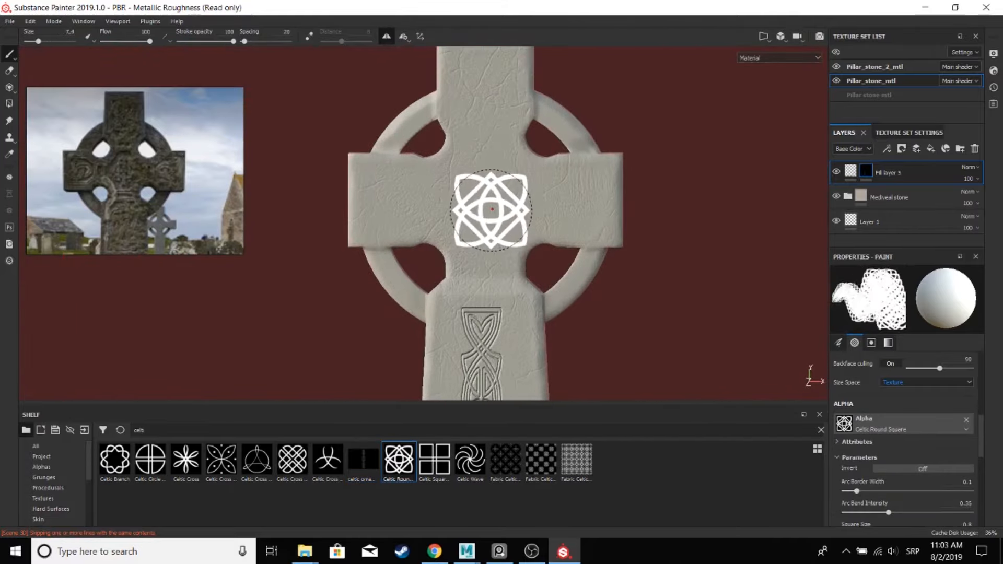
- Try a Celtic Round Square stamp at the centre of the cross head, inspect it from several sides, and undo it
{"action": "left_click", "coordinate": [485, 198]}
{"action": "right_click_drag", "start_coordinate": [585, 262], "coordinate": [605, 282], "text": "alt"}
{"action": "left_click_drag", "start_coordinate": [605, 282], "coordinate": [402, 300], "text": "alt"}
{"action": "left_click_drag", "start_coordinate": [481, 255], "coordinate": [618, 276], "text": "alt"}
{"action": "right_click_drag", "start_coordinate": [618, 276], "coordinate": [534, 360], "text": "alt"}
{"action": "middle_click_drag", "start_coordinate": [533, 361], "coordinate": [522, 303], "text": "alt"}
{"action": "right_click_drag", "start_coordinate": [522, 303], "coordinate": [515, 303], "text": "alt"}
{"action": "middle_click_drag", "start_coordinate": [514, 303], "coordinate": [578, 322], "text": "alt"}
{"action": "right_click_drag", "start_coordinate": [489, 244], "coordinate": [585, 251], "text": "alt"}
{"action": "middle_click_drag", "start_coordinate": [585, 251], "coordinate": [595, 253], "text": "alt"}
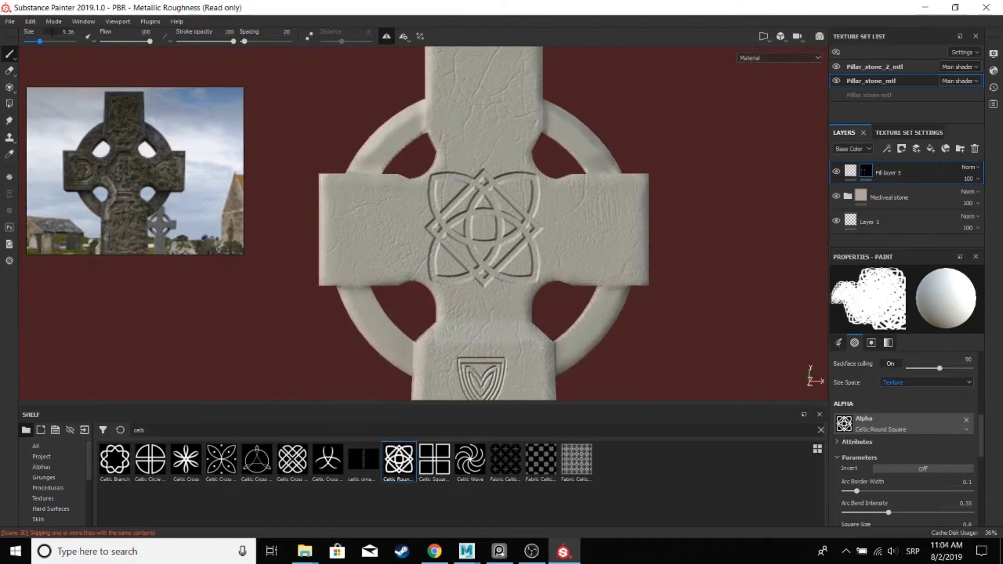
{"action": "key", "text": "ctrl+z"}
- Set the brush size to 6.06, keep symmetry mirroring front to back, and stamp Celtic Round Square at the cross head's centre
{"action": "left_click_drag", "start_coordinate": [39, 41], "coordinate": [36, 41]}
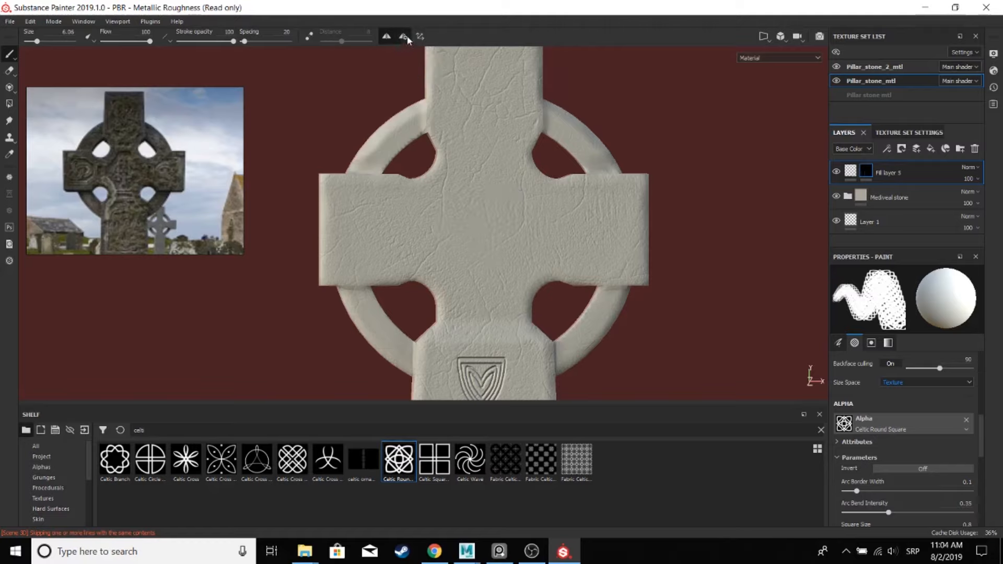
{"action": "left_click", "coordinate": [406, 37]}
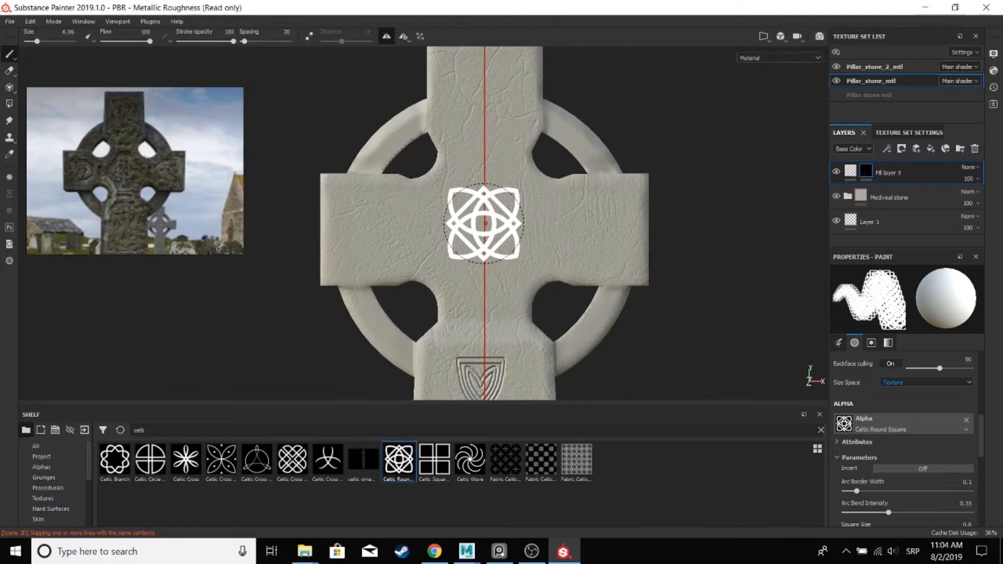
{"action": "left_click", "coordinate": [404, 37]}
{"action": "left_click", "coordinate": [508, 75]}
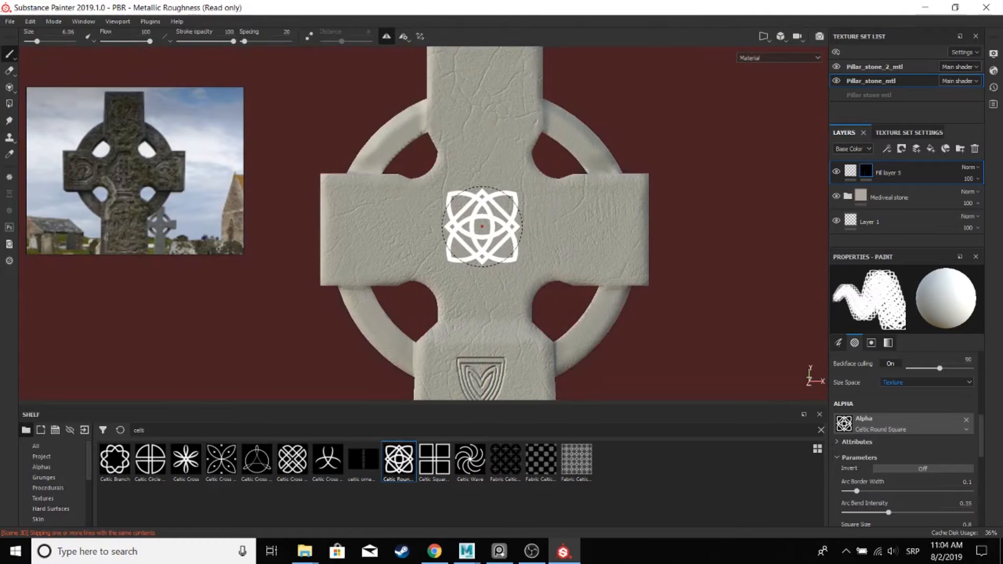
{"action": "left_click", "coordinate": [482, 226]}
{"action": "scroll", "coordinate": [641, 307], "scroll_direction": "down", "scroll_amount": 5}
{"action": "scroll", "coordinate": [549, 253], "scroll_direction": "up", "scroll_amount": 5}
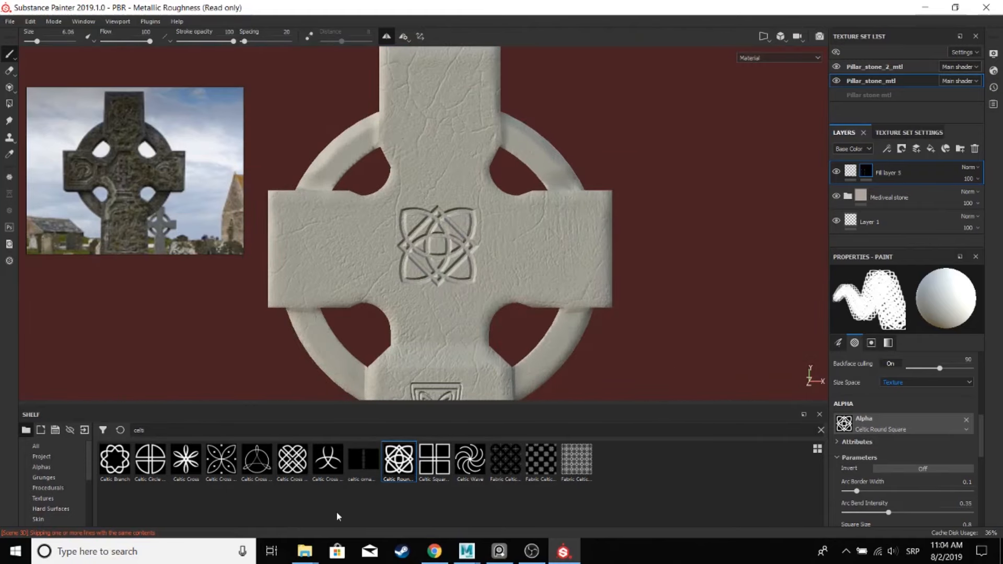
- Add another fill layer with a black mask, turn off its height channel, and set its roughness to 0.9
{"action": "left_click", "coordinate": [929, 150]}
{"action": "right_click", "coordinate": [883, 169]}
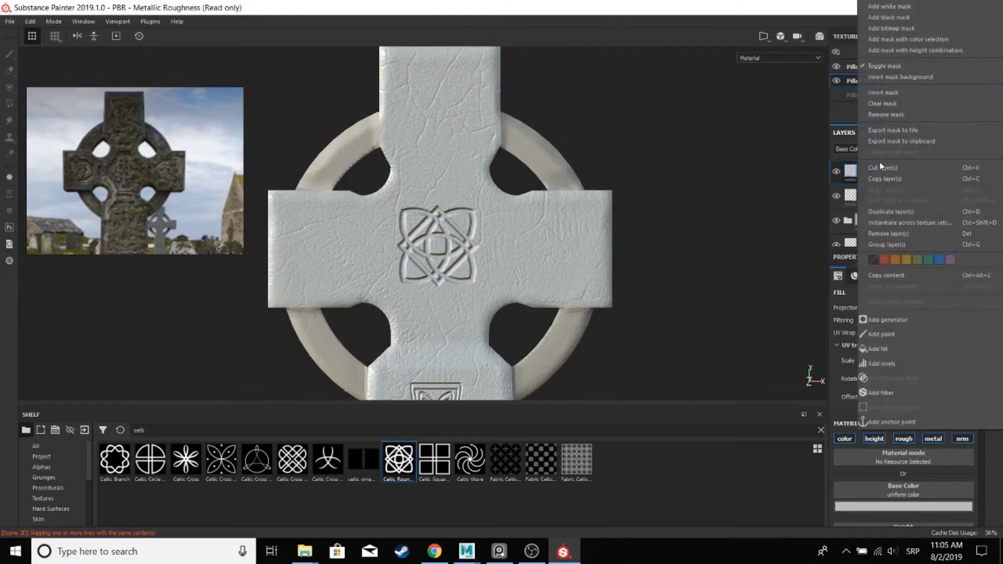
{"action": "left_click", "coordinate": [893, 16]}
{"action": "left_click", "coordinate": [850, 171]}
{"action": "left_click", "coordinate": [875, 440]}
{"action": "scroll", "coordinate": [907, 440], "scroll_direction": "down", "scroll_amount": 2}
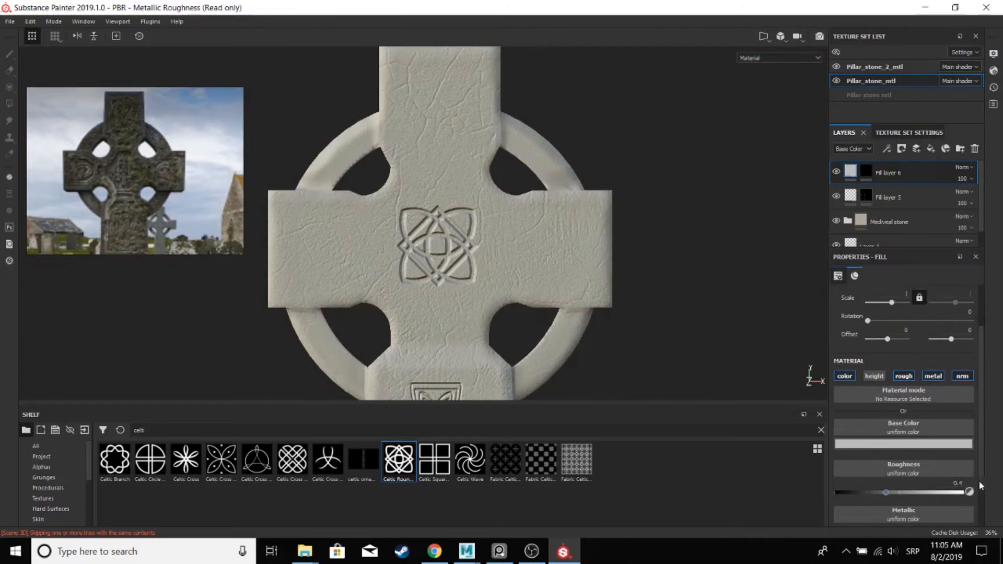
{"action": "type", "text": "0,9"}
- On the new fill layer's mask, search the alphas for "square", choose Celtic Square Crossed Corners, and size the brush to 6.35
{"action": "left_click", "coordinate": [866, 172]}
{"action": "left_click", "coordinate": [821, 430]}
{"action": "type", "text": "sq"}
{"action": "left_click", "coordinate": [41, 467]}
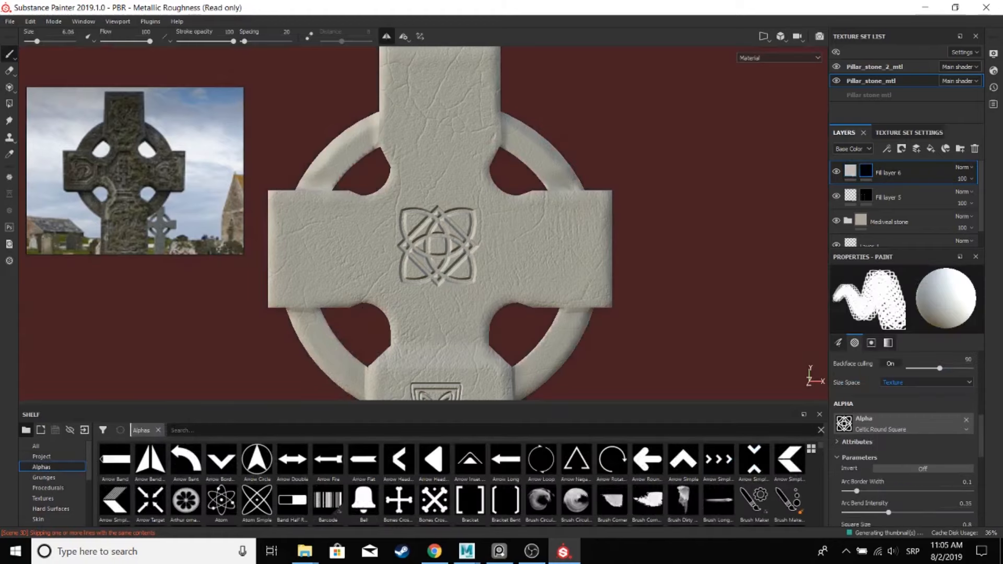
{"action": "type", "text": "square"}
{"action": "mouse_move", "coordinate": [756, 466]}
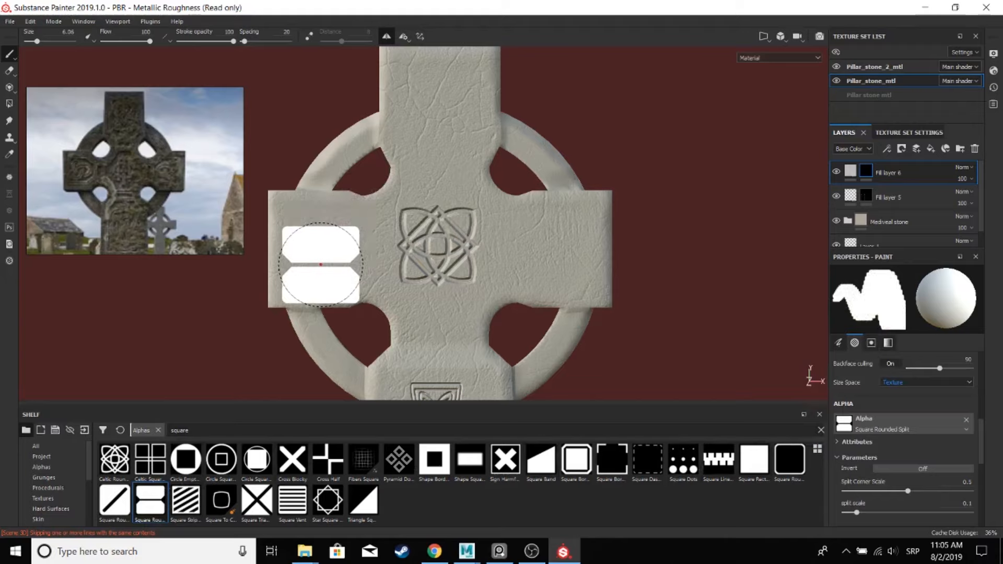
{"action": "left_click", "coordinate": [541, 460]}
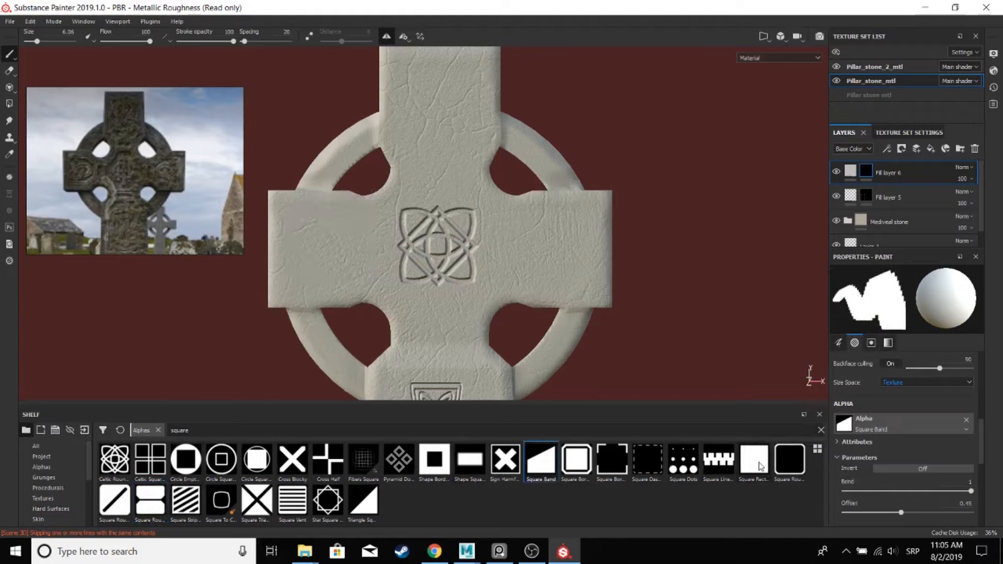
{"action": "left_click", "coordinate": [151, 459]}
{"action": "mouse_move", "coordinate": [325, 244]}
{"action": "right_mouse_down", "text": "ctrl"}
{"action": "mouse_move", "coordinate": [304, 244]}
{"action": "mouse_move", "coordinate": [320, 246]}
{"action": "right_mouse_up", "text": "ctrl"}
- Turn off symmetry and limit the top fill layer to its height channel only
{"action": "left_click", "coordinate": [404, 37]}
{"action": "left_click", "coordinate": [386, 37]}
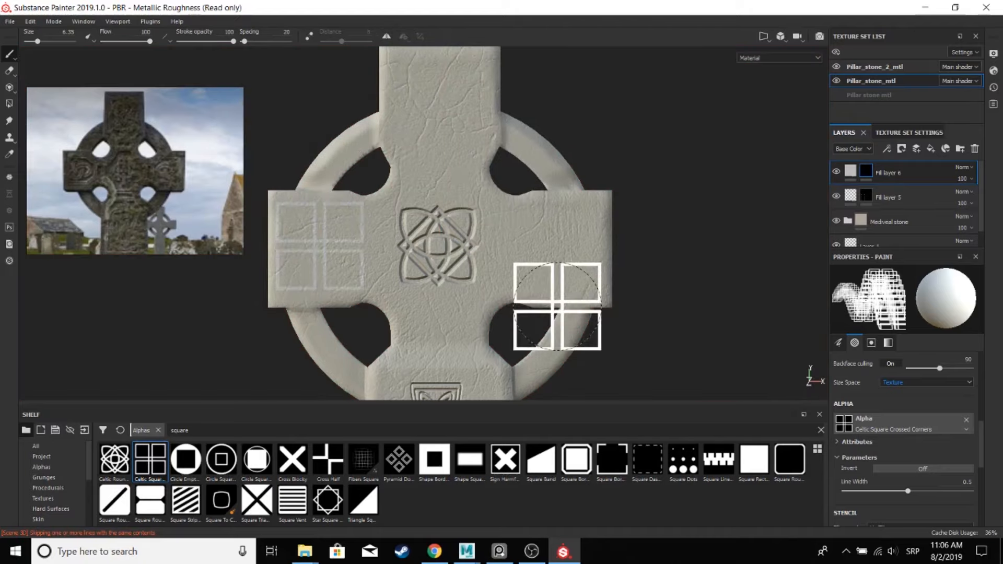
{"action": "left_click", "coordinate": [850, 170]}
{"action": "left_click", "coordinate": [874, 377]}
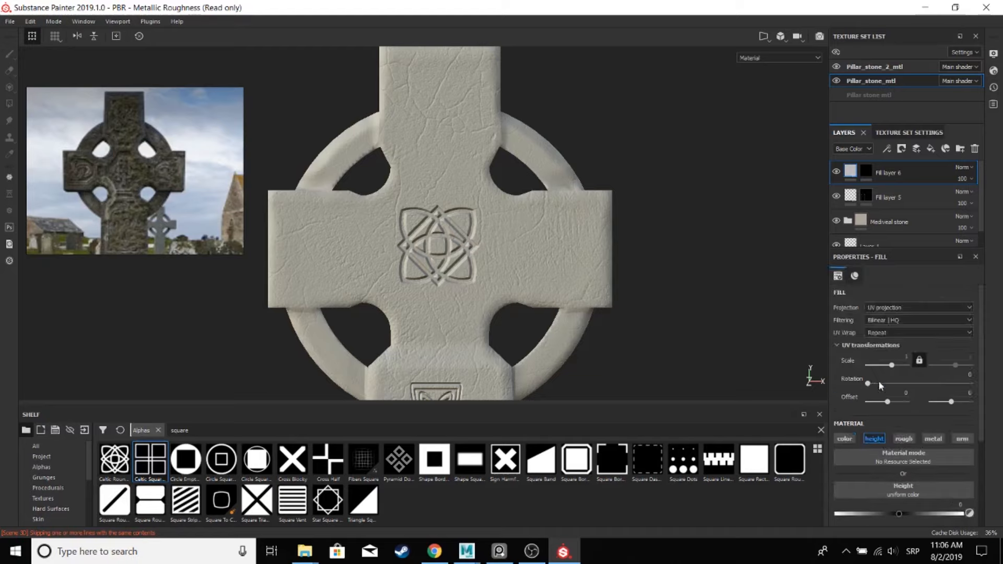
- Turn on left-right symmetry and stamp the crossed-corner square into the layer's mask on both front arms of the cross
{"action": "left_click", "coordinate": [865, 170]}
{"action": "left_click", "coordinate": [386, 37]}
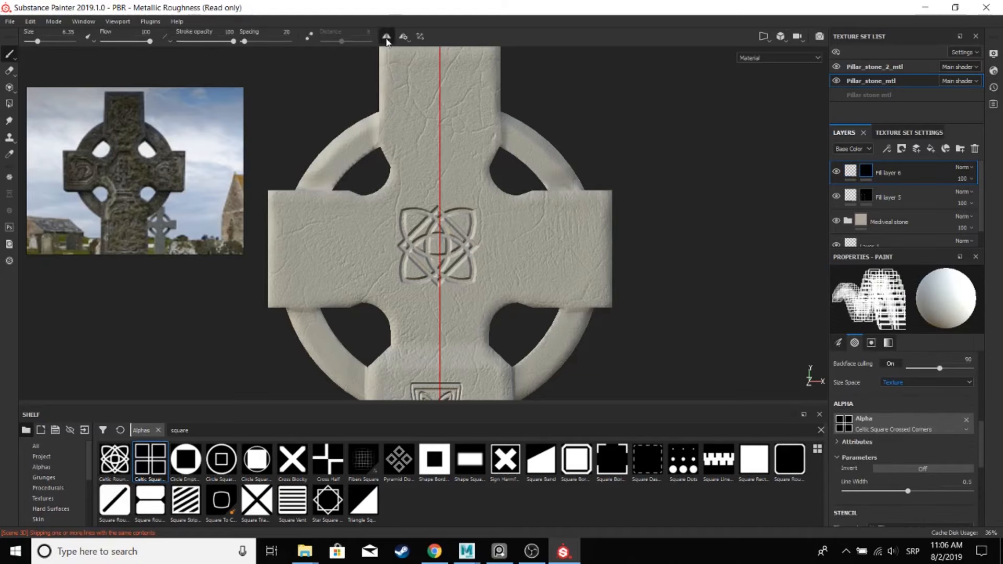
{"action": "left_click", "coordinate": [320, 248]}
- Inspect the arms from other angles, try a further stamp of the crossed-corner square, and undo it
{"action": "scroll", "coordinate": [622, 273], "scroll_direction": "down", "scroll_amount": 3}
{"action": "left_click_drag", "start_coordinate": [612, 275], "coordinate": [456, 253], "text": "alt"}
{"action": "scroll", "coordinate": [457, 253], "scroll_direction": "up", "scroll_amount": 5}
{"action": "middle_click_drag", "start_coordinate": [355, 243], "coordinate": [475, 283], "text": "alt"}
{"action": "scroll", "coordinate": [474, 282], "scroll_direction": "down", "scroll_amount": 2}
{"action": "left_click", "coordinate": [606, 256]}
{"action": "left_click_drag", "start_coordinate": [710, 271], "coordinate": [472, 151], "text": "alt"}
{"action": "left_click_drag", "start_coordinate": [376, 209], "coordinate": [271, 204], "text": "alt"}
{"action": "left_click", "coordinate": [30, 22]}
{"action": "left_click", "coordinate": [38, 35]}
- Change the symmetry to mirror front to back and stamp the crossed-corner square on the upper arm of the cross
{"action": "left_click_drag", "start_coordinate": [611, 303], "coordinate": [562, 295], "text": "alt"}
{"action": "scroll", "coordinate": [501, 235], "scroll_direction": "up", "scroll_amount": 3}
{"action": "middle_click_drag", "start_coordinate": [444, 133], "coordinate": [453, 207], "text": "alt"}
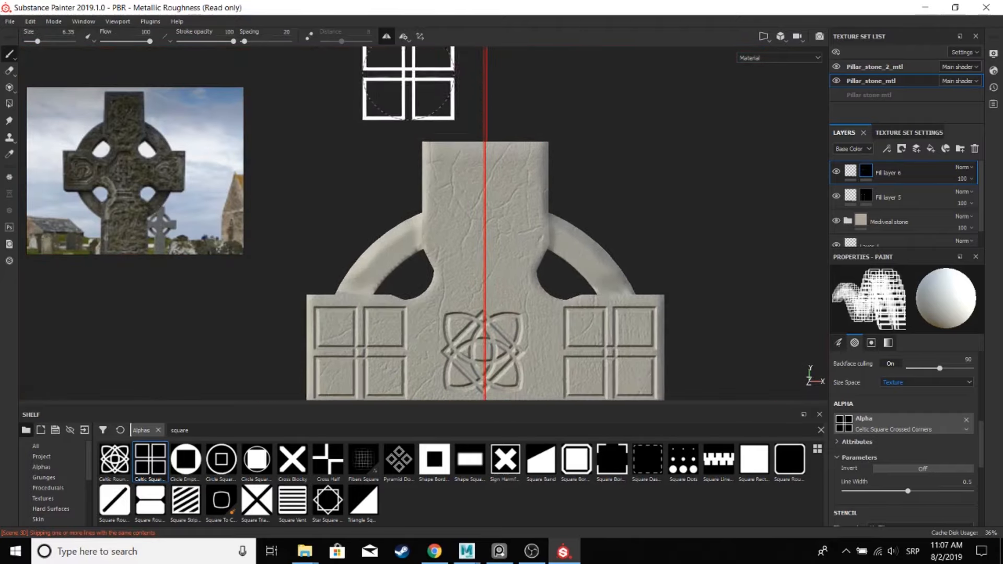
{"action": "left_click", "coordinate": [404, 37]}
{"action": "left_click", "coordinate": [514, 74]}
{"action": "left_click", "coordinate": [407, 40]}
{"action": "left_click", "coordinate": [486, 199]}
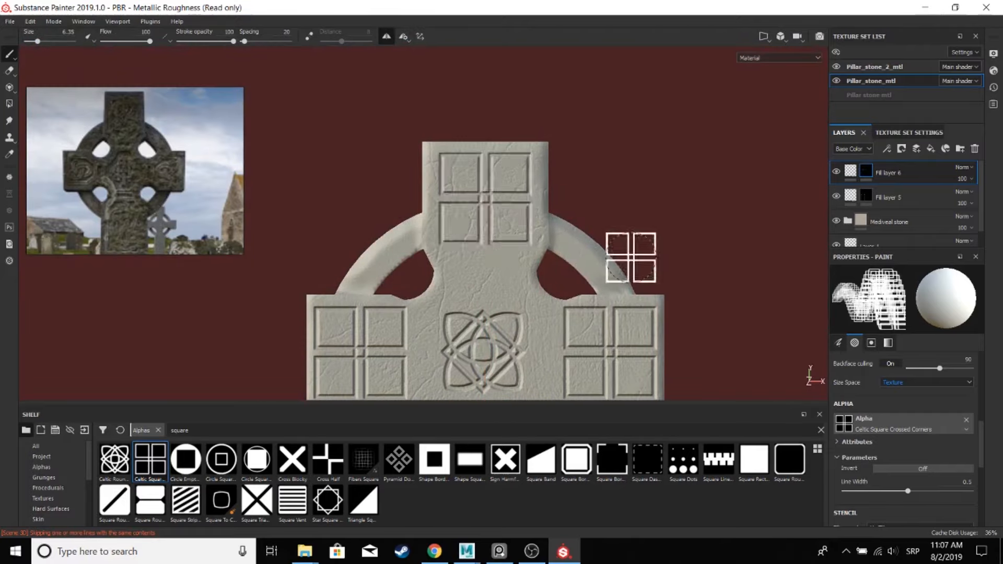
- Look over the ornaments on the whole gravestone and turn off symmetry
{"action": "scroll", "coordinate": [631, 257], "scroll_direction": "down", "scroll_amount": 5}
{"action": "left_click_drag", "start_coordinate": [631, 257], "coordinate": [533, 334], "text": "alt"}
{"action": "middle_click_drag", "start_coordinate": [533, 334], "coordinate": [550, 247], "text": "alt"}
{"action": "left_click_drag", "start_coordinate": [551, 247], "coordinate": [491, 243], "text": "alt"}
{"action": "left_click", "coordinate": [387, 36]}
{"action": "middle_click_drag", "start_coordinate": [502, 254], "coordinate": [498, 230], "text": "alt"}
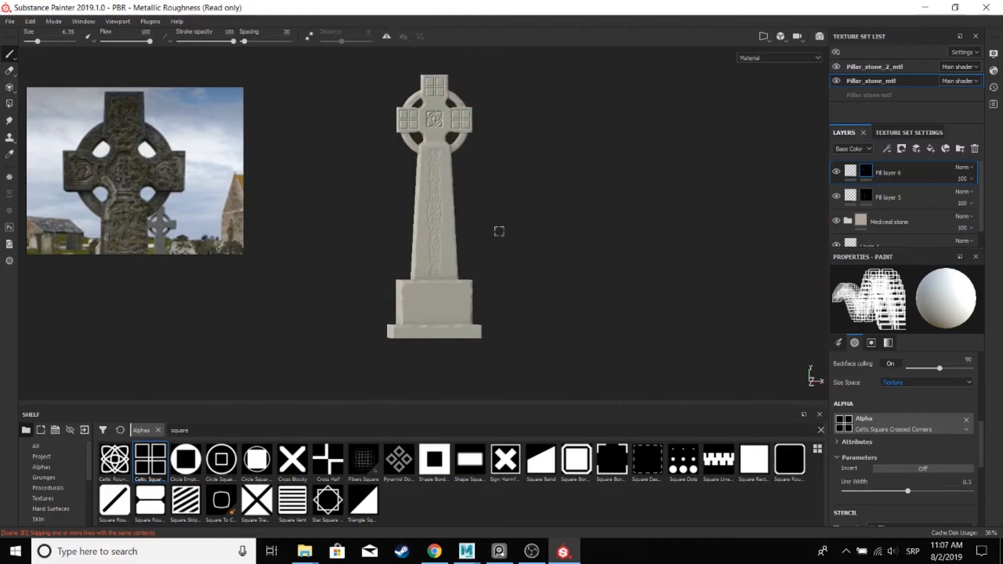
- Frame the pedestal and add a new top fill layer with only the height channel, set to -0.3
{"action": "scroll", "coordinate": [499, 251], "scroll_direction": "up", "scroll_amount": 4}
{"action": "middle_click_drag", "start_coordinate": [524, 374], "coordinate": [529, 251], "text": "alt"}
{"action": "left_click_drag", "start_coordinate": [529, 251], "coordinate": [533, 250], "text": "alt"}
{"action": "right_click_drag", "start_coordinate": [533, 250], "coordinate": [601, 232], "text": "alt"}
{"action": "middle_click_drag", "start_coordinate": [601, 231], "coordinate": [592, 215], "text": "alt"}
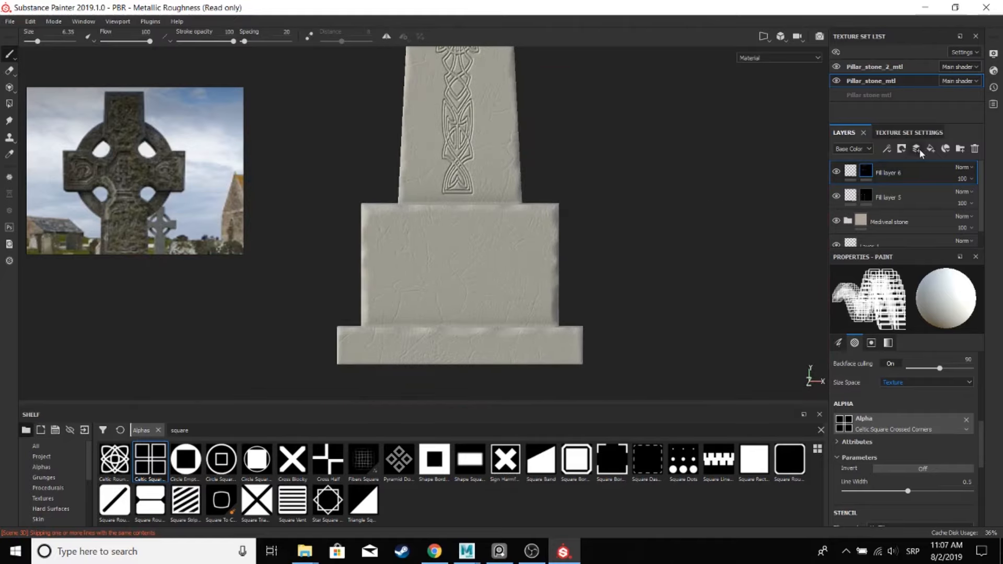
{"action": "left_click", "coordinate": [931, 150]}
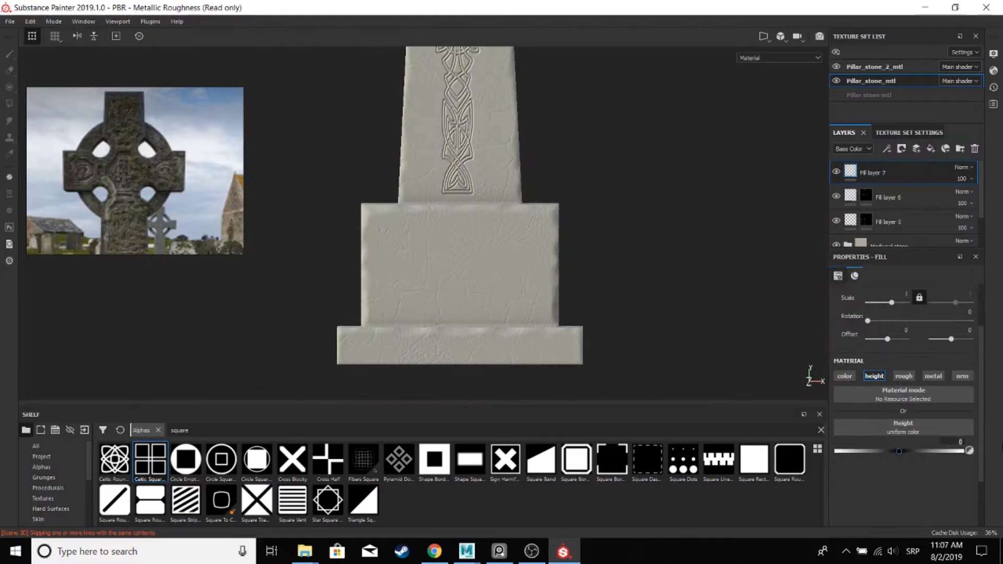
- Add a black mask to the new height fill layer and choose the Font Indie Flower alpha for painting
{"action": "left_click", "coordinate": [41, 467]}
{"action": "scroll", "coordinate": [822, 482], "scroll_direction": "down", "scroll_amount": 2}
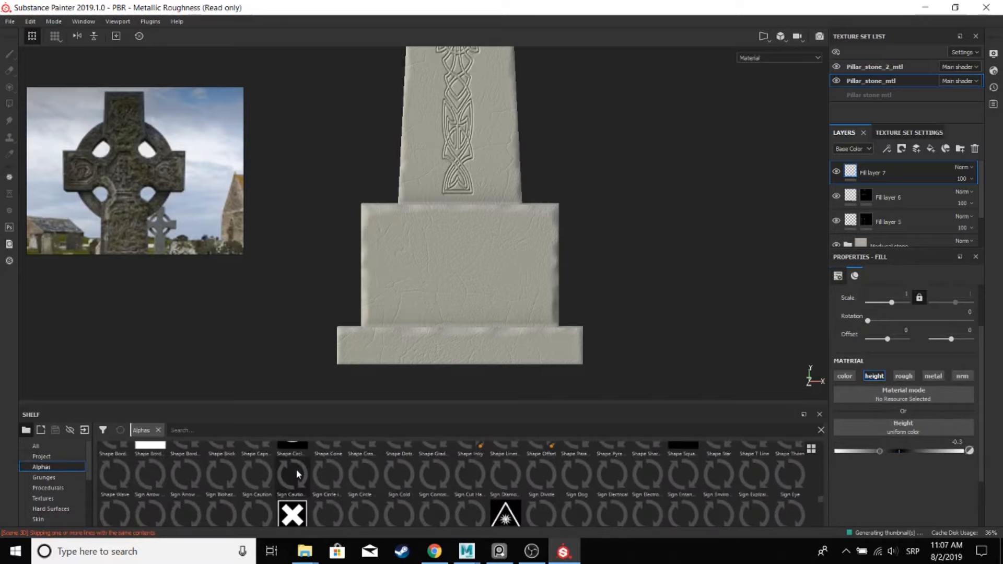
{"action": "scroll", "coordinate": [822, 496], "scroll_direction": "down", "scroll_amount": 10}
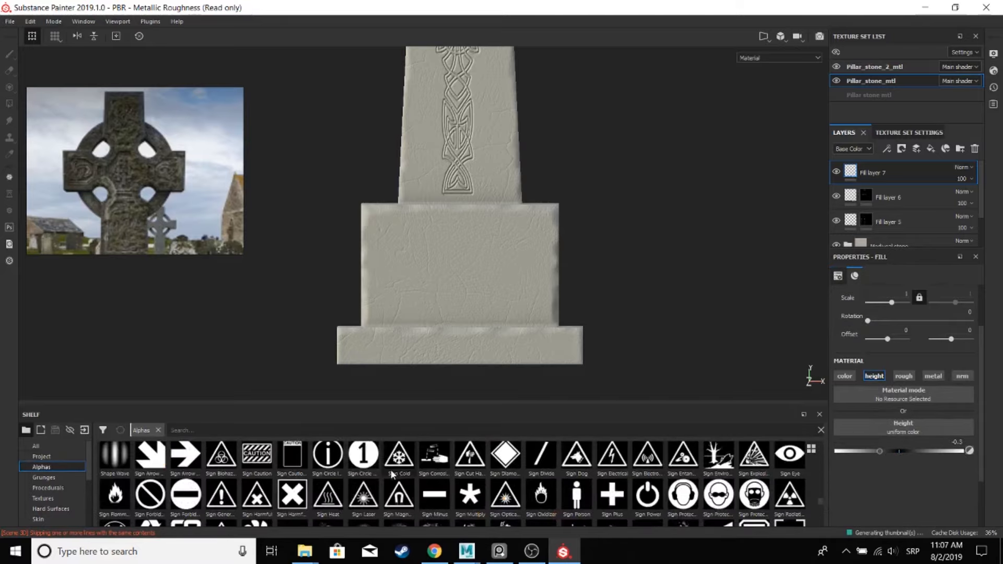
{"action": "scroll", "coordinate": [685, 499], "scroll_direction": "up", "scroll_amount": 2}
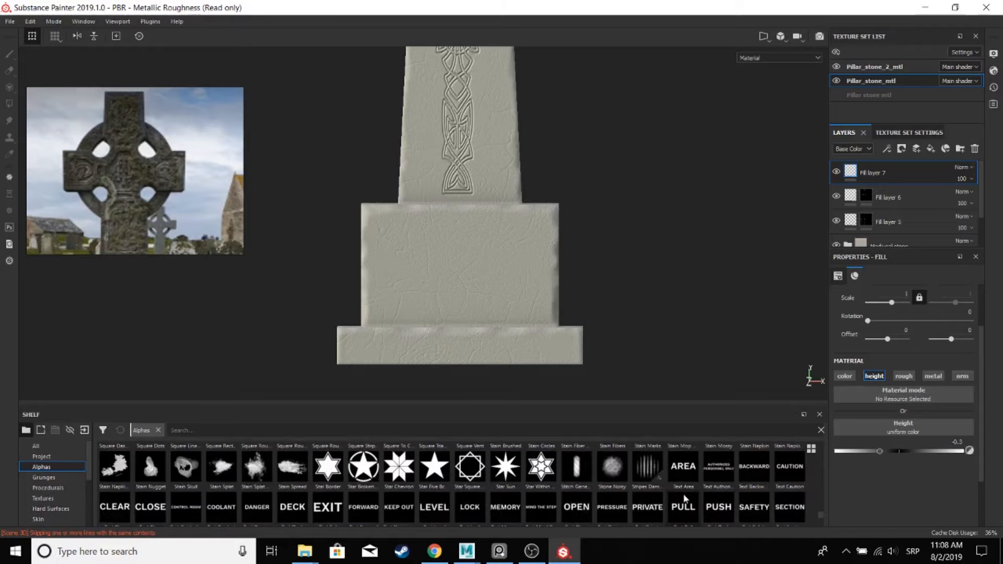
{"action": "scroll", "coordinate": [549, 500], "scroll_direction": "up", "scroll_amount": 5}
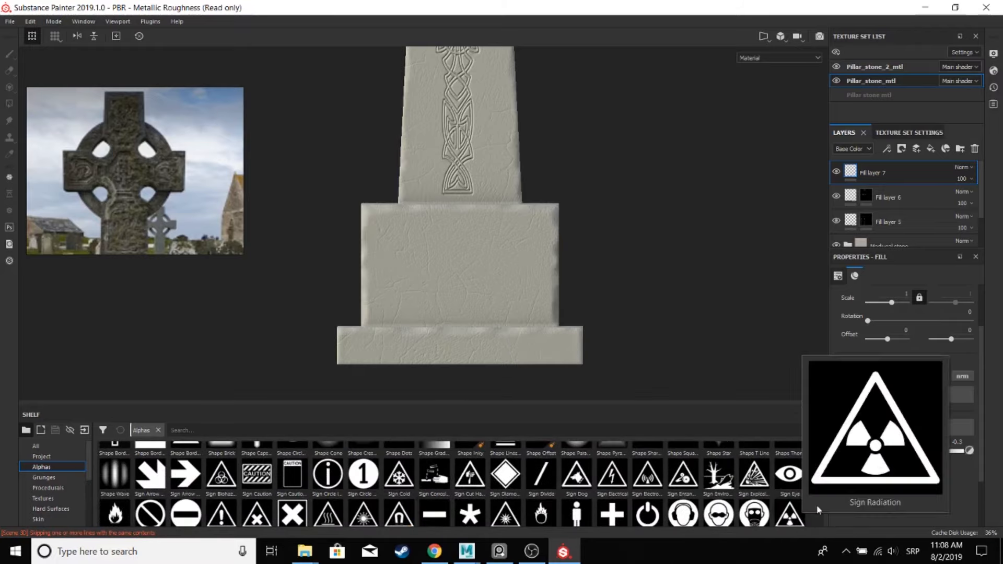
{"action": "scroll", "coordinate": [818, 491], "scroll_direction": "up", "scroll_amount": 10}
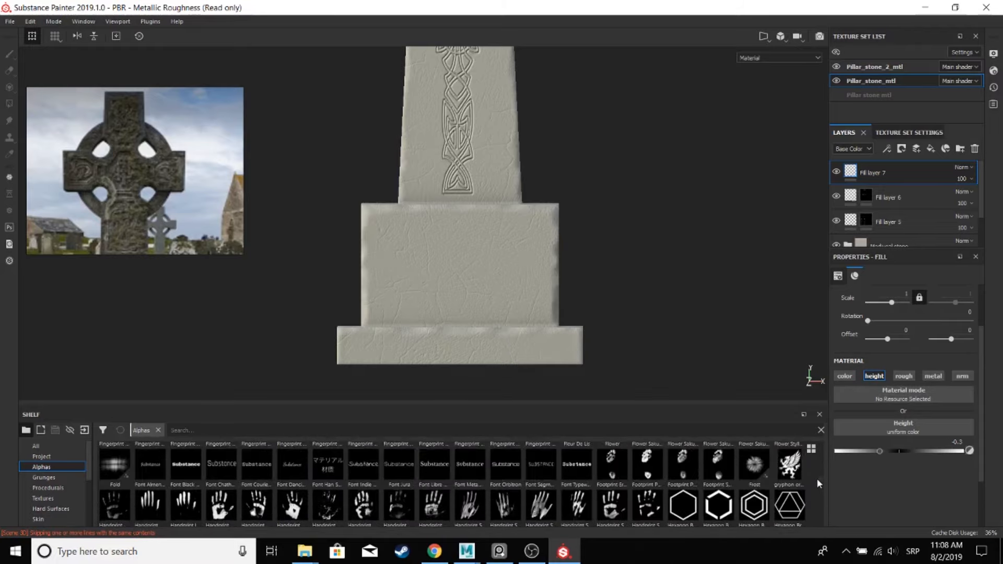
{"action": "right_click", "coordinate": [876, 172]}
{"action": "left_click", "coordinate": [889, 20]}
{"action": "left_click", "coordinate": [222, 494]}
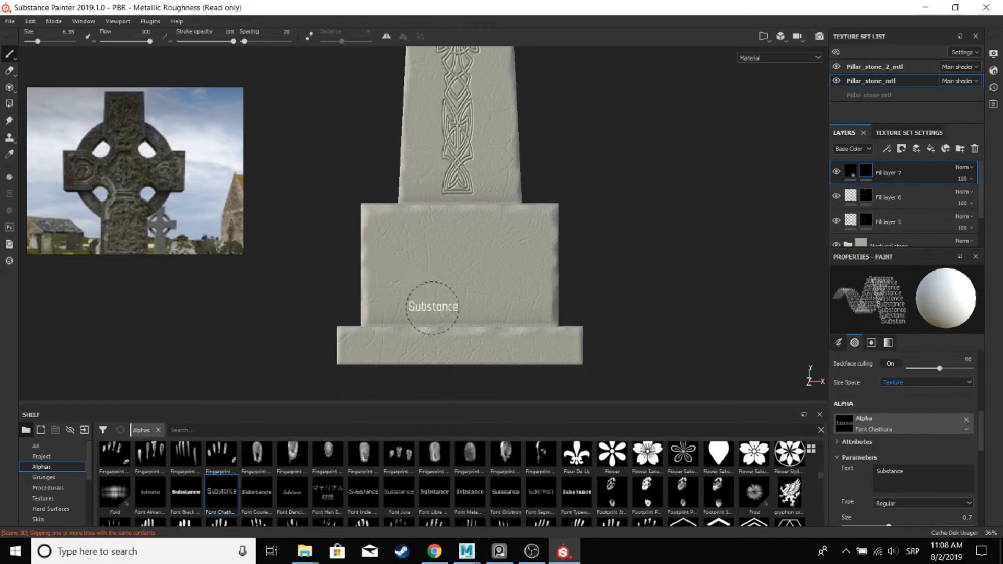
{"action": "left_click", "coordinate": [364, 493]}
- Set the text alpha to the deceased's name and stamp it on the pedestal's front at brush size 12.51
{"action": "right_click_drag", "start_coordinate": [459, 264], "coordinate": [487, 263], "text": "ctrl"}
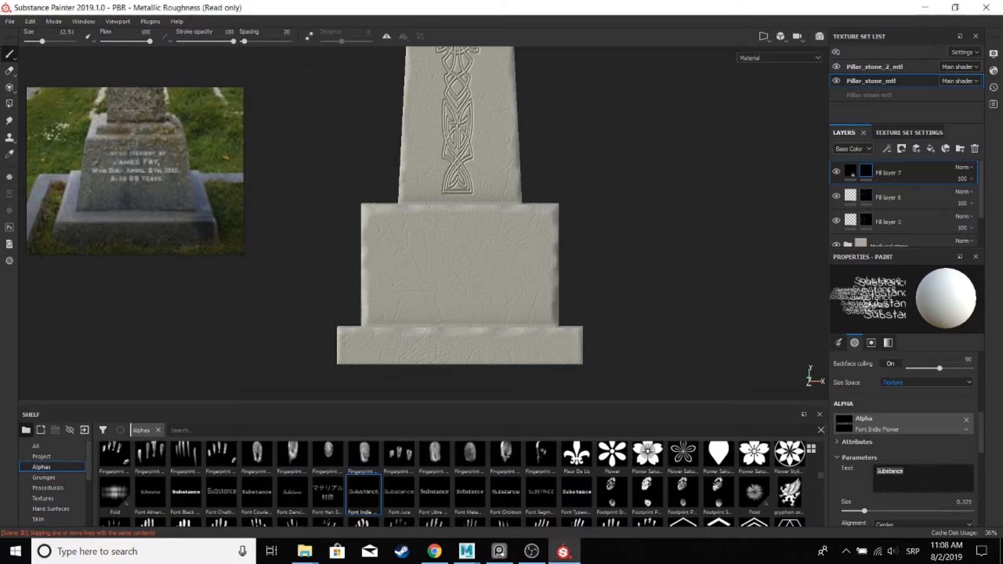
{"action": "type", "text": "A"}
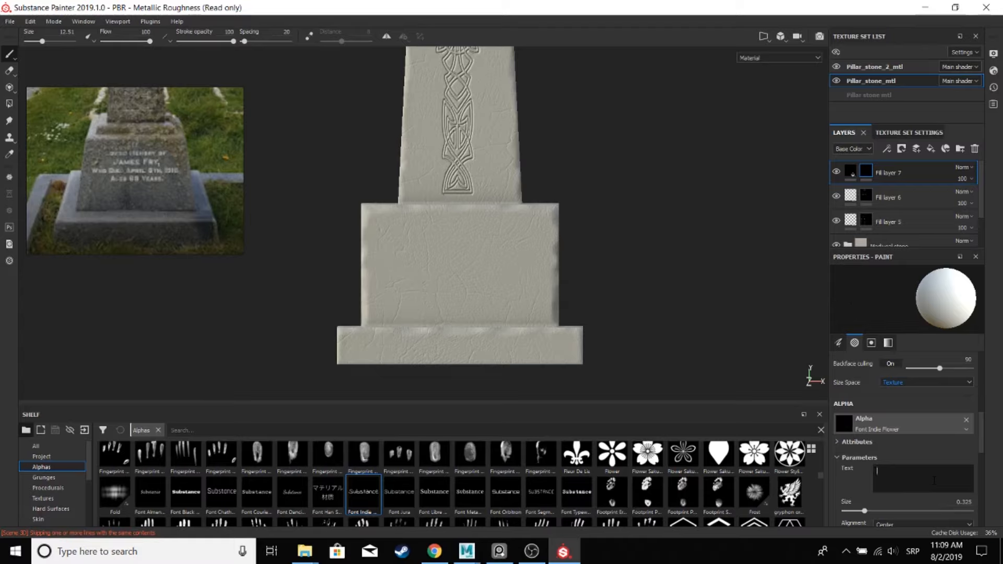
{"action": "type", "text": "amee Fry"}
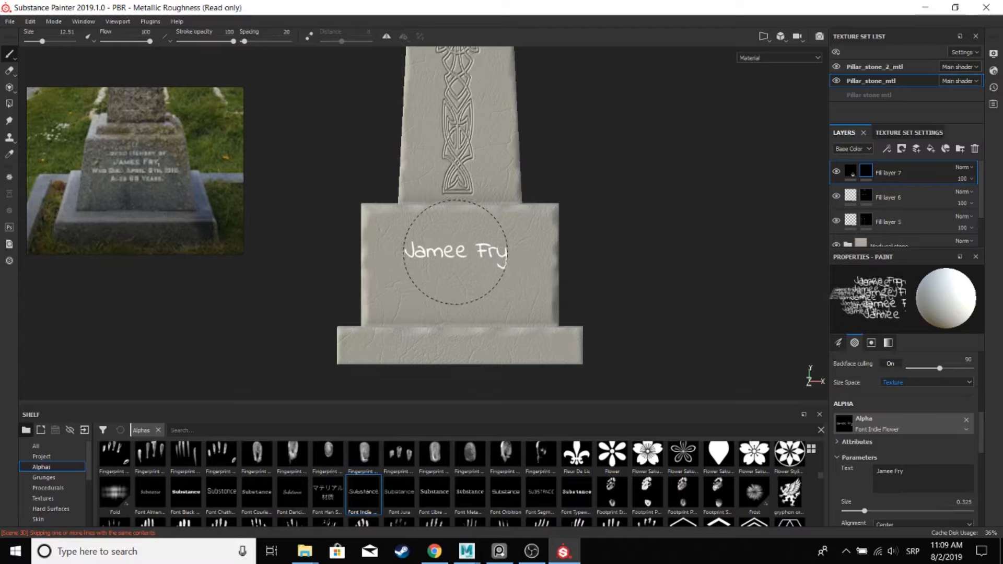
{"action": "left_click", "coordinate": [455, 252]}
{"action": "scroll", "coordinate": [544, 280], "scroll_direction": "up", "scroll_amount": 3}
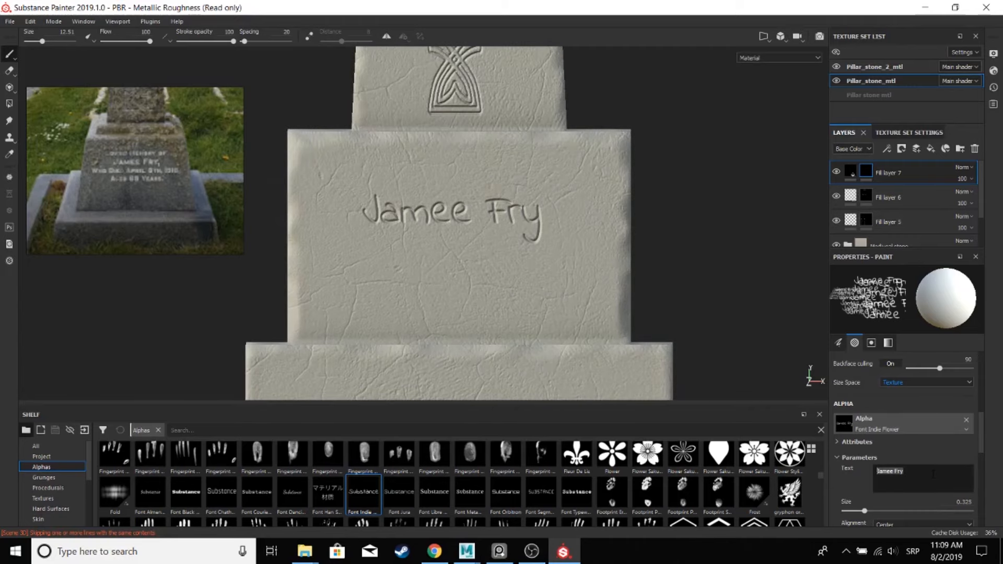
- Change the text alpha to the birth and death years and stamp them below the name at brush size 8.98
{"action": "type", "text": "1450 - 1"}
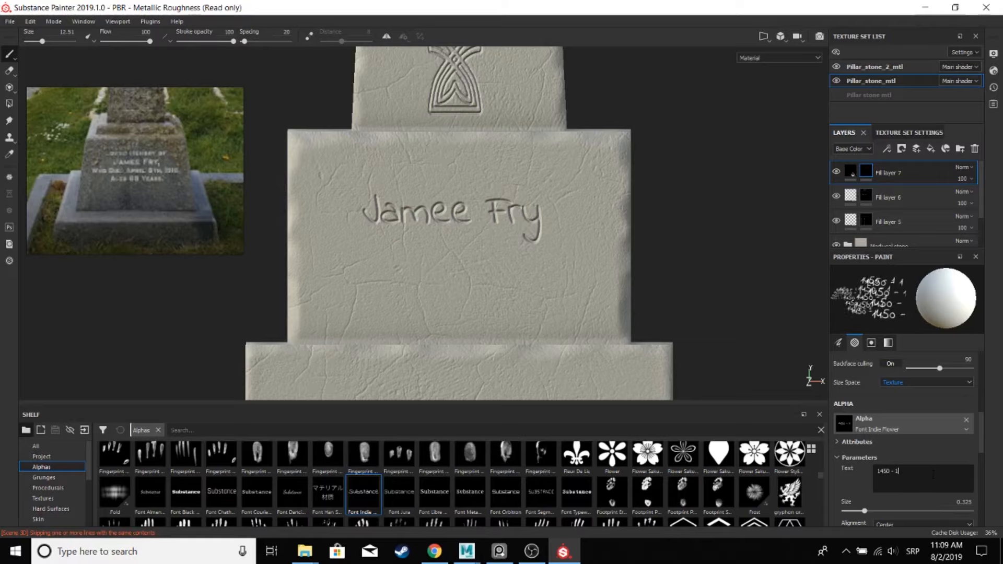
{"action": "type", "text": "510"}
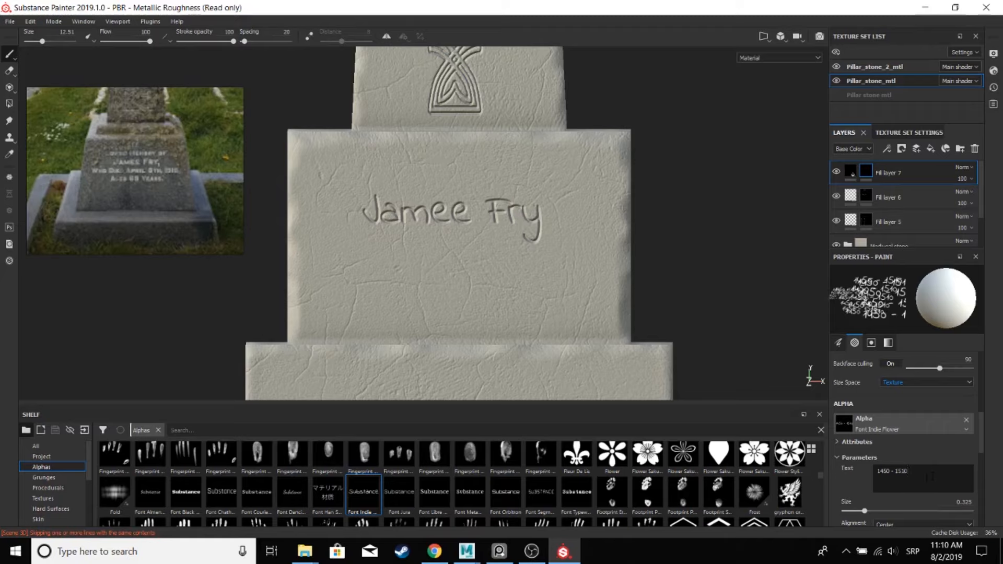
{"action": "right_click_drag", "start_coordinate": [453, 272], "coordinate": [441, 271], "text": "ctrl"}
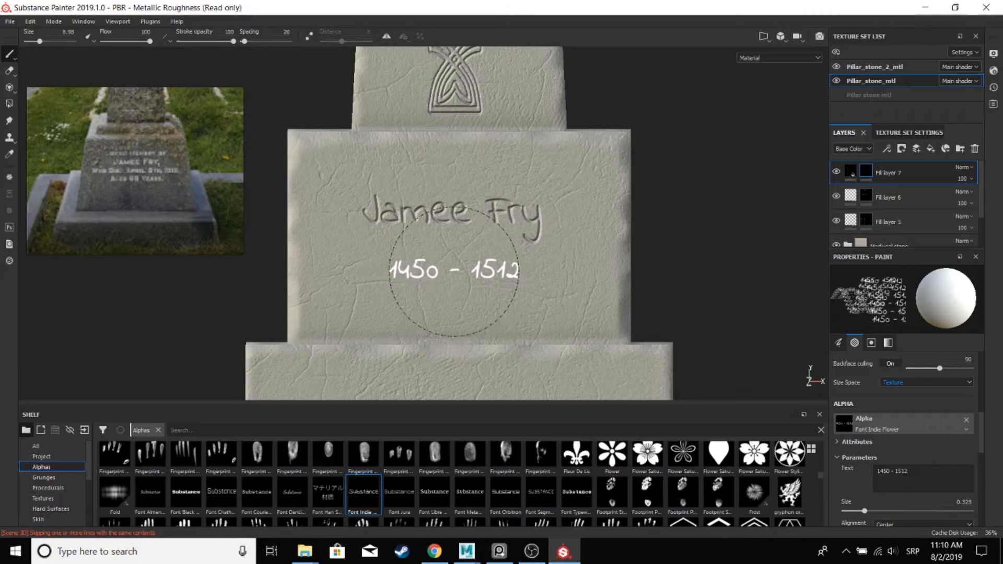
{"action": "left_click", "coordinate": [451, 266]}
- Change the text alpha to "R.I.P." and stamp it below the years at brush size 12.65
{"action": "left_click_drag", "start_coordinate": [915, 472], "coordinate": [790, 486]}
{"action": "key", "text": "BackSpace"}
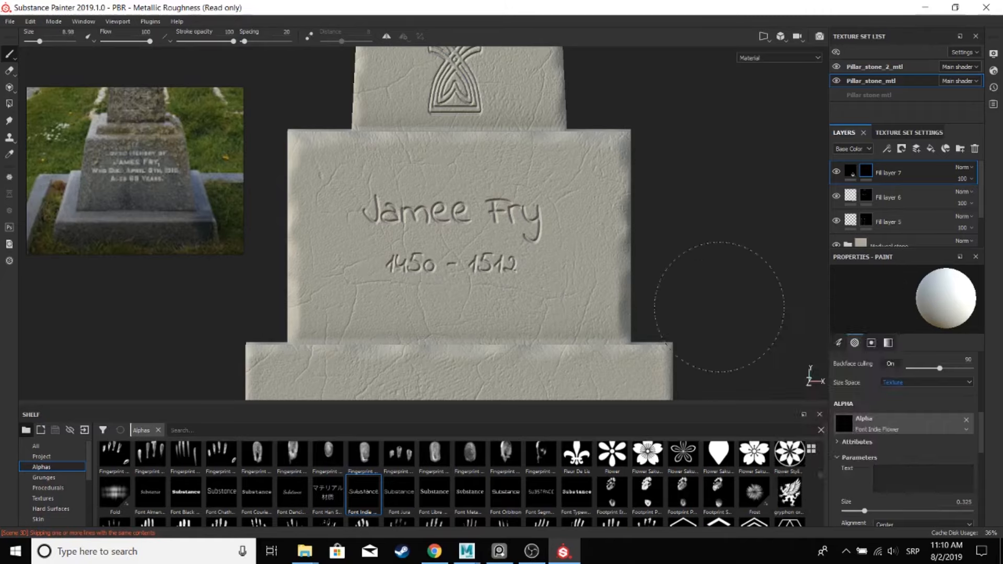
{"action": "type", "text": "R.I.P."}
{"action": "right_click_drag", "start_coordinate": [453, 303], "coordinate": [466, 303], "text": "ctrl"}
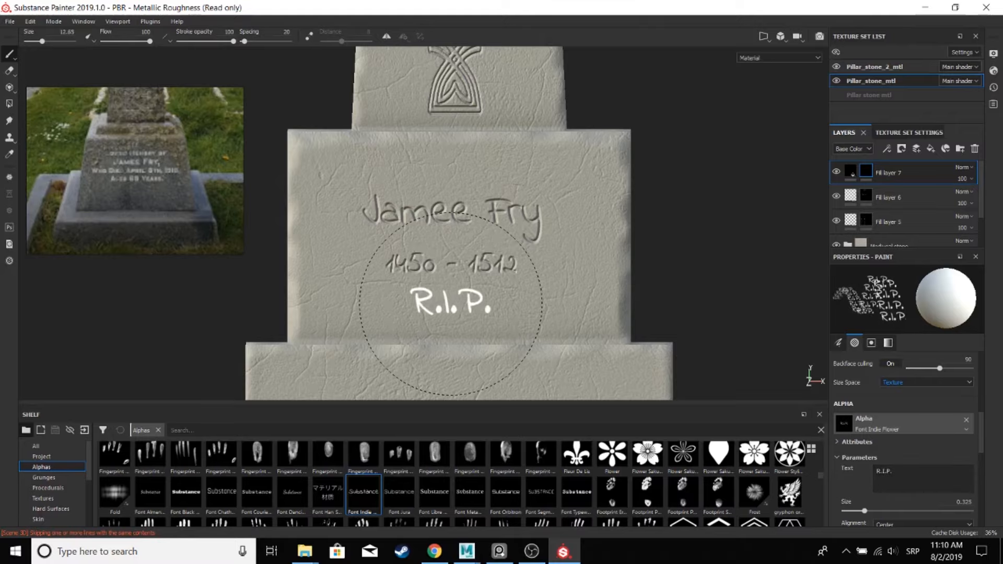
{"action": "left_click", "coordinate": [456, 307]}
- Add a black-masked top fill layer with only the height channel, set to 0.2, and show all shelf resources
{"action": "scroll", "coordinate": [641, 296], "scroll_direction": "down", "scroll_amount": 5}
{"action": "left_click_drag", "start_coordinate": [641, 296], "coordinate": [622, 325], "text": "alt"}
{"action": "scroll", "coordinate": [642, 273], "scroll_direction": "down", "scroll_amount": 1}
{"action": "scroll", "coordinate": [622, 325], "scroll_direction": "up", "scroll_amount": 2}
{"action": "middle_click_drag", "start_coordinate": [622, 324], "coordinate": [619, 222], "text": "alt"}
{"action": "left_click_drag", "start_coordinate": [619, 222], "coordinate": [599, 231], "text": "alt"}
{"action": "scroll", "coordinate": [634, 268], "scroll_direction": "up", "scroll_amount": 5}
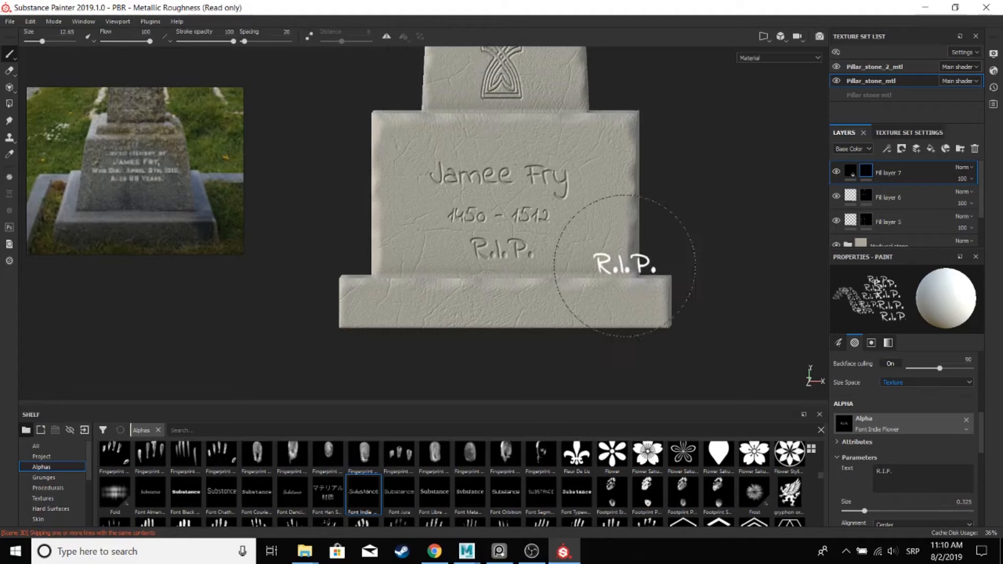
{"action": "left_click", "coordinate": [920, 150]}
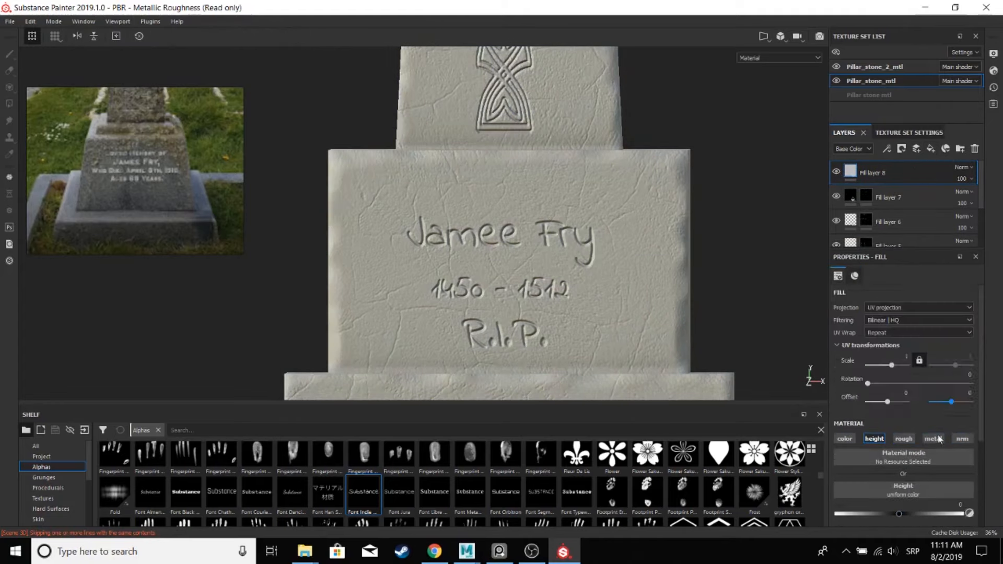
{"action": "scroll", "coordinate": [938, 460], "scroll_direction": "down", "scroll_amount": 3}
{"action": "left_click", "coordinate": [960, 379]}
{"action": "type", "text": "0.2"}
{"action": "key", "text": "Return"}
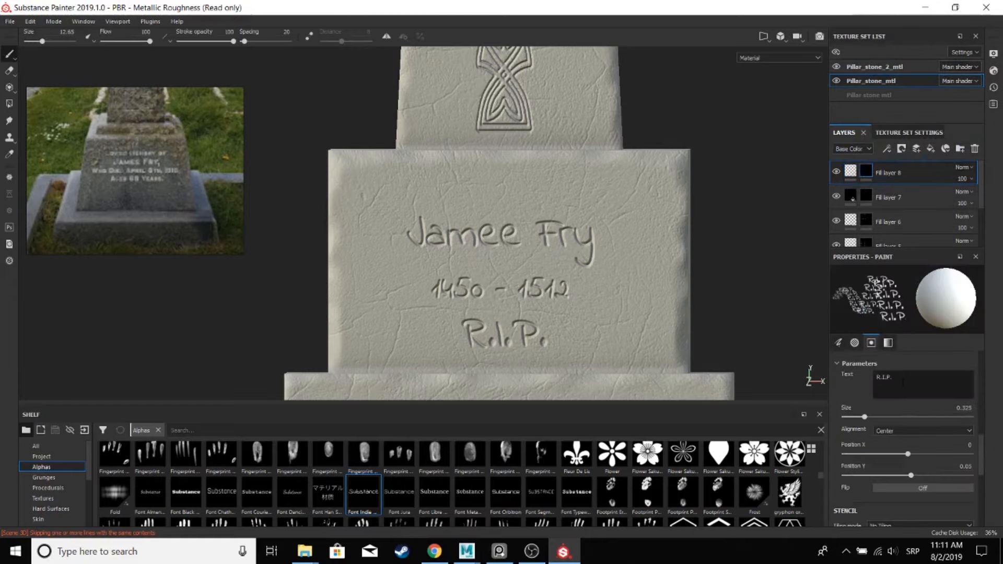
{"action": "left_click", "coordinate": [158, 430]}
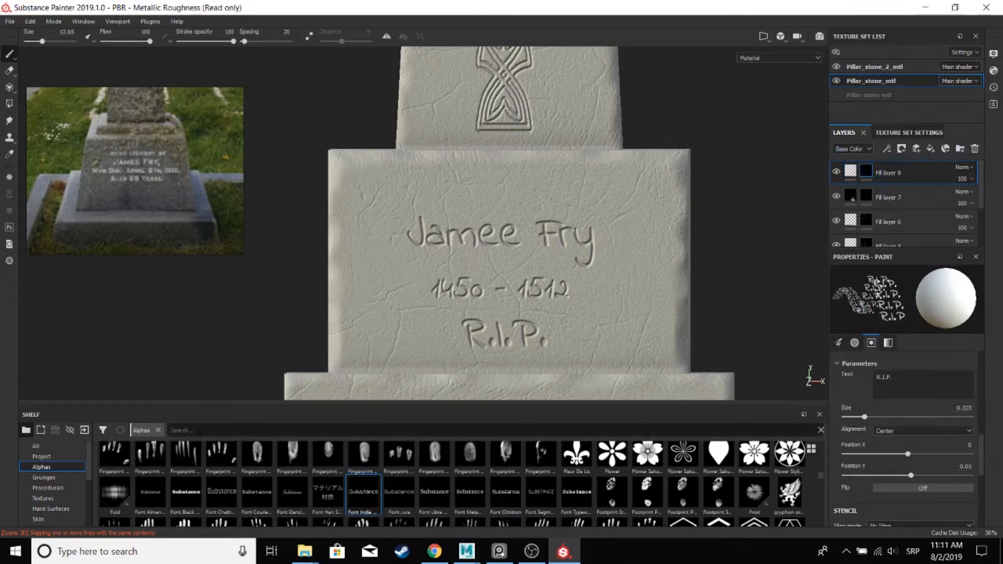
{"action": "left_click", "coordinate": [36, 447]}
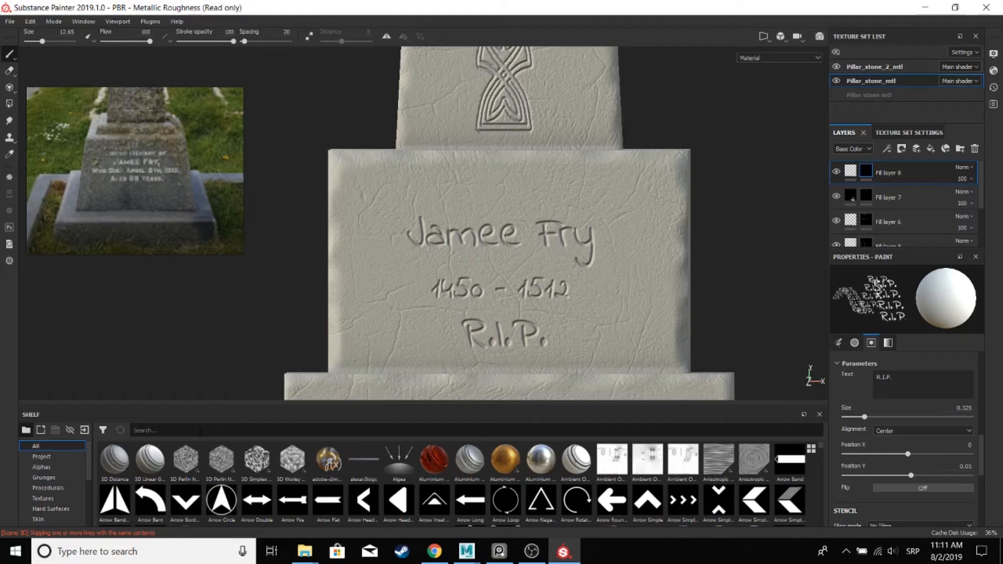
- Try the top fill layer without its mask, using Grunge Dirt as the height map, and undo it
{"action": "right_click", "coordinate": [867, 172]}
{"action": "left_click", "coordinate": [902, 115]}
{"action": "left_click", "coordinate": [899, 363]}
{"action": "type", "text": "GRUNGE d"}
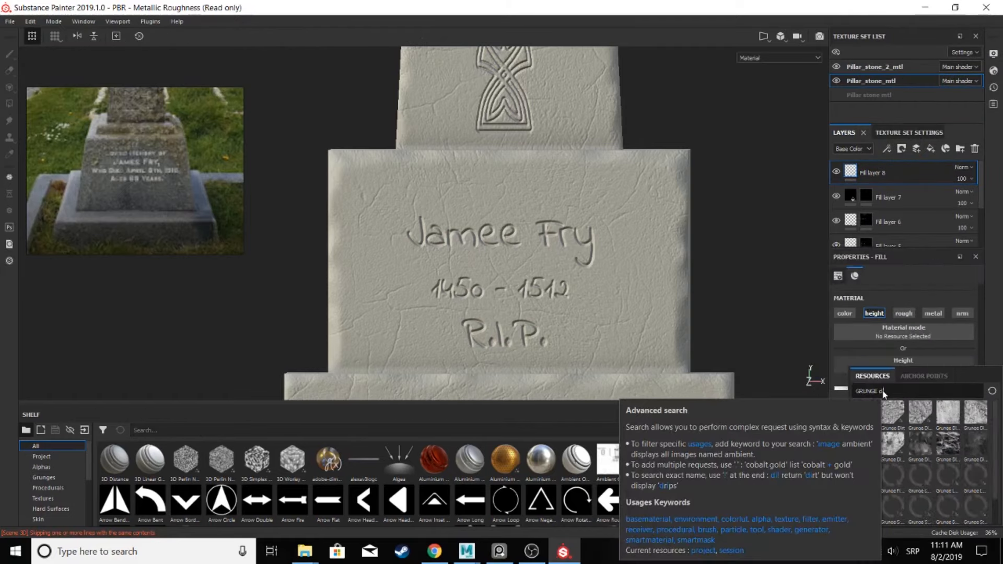
{"action": "scroll", "coordinate": [924, 418], "scroll_direction": "down", "scroll_amount": 2}
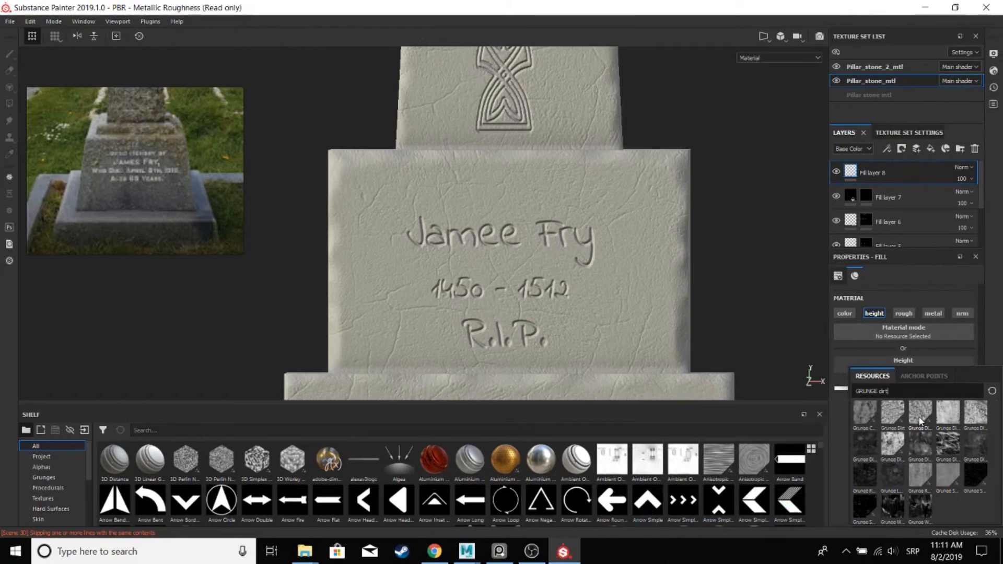
{"action": "mouse_move", "coordinate": [923, 418]}
{"action": "left_click", "coordinate": [892, 415]}
{"action": "scroll", "coordinate": [571, 291], "scroll_direction": "down", "scroll_amount": 3}
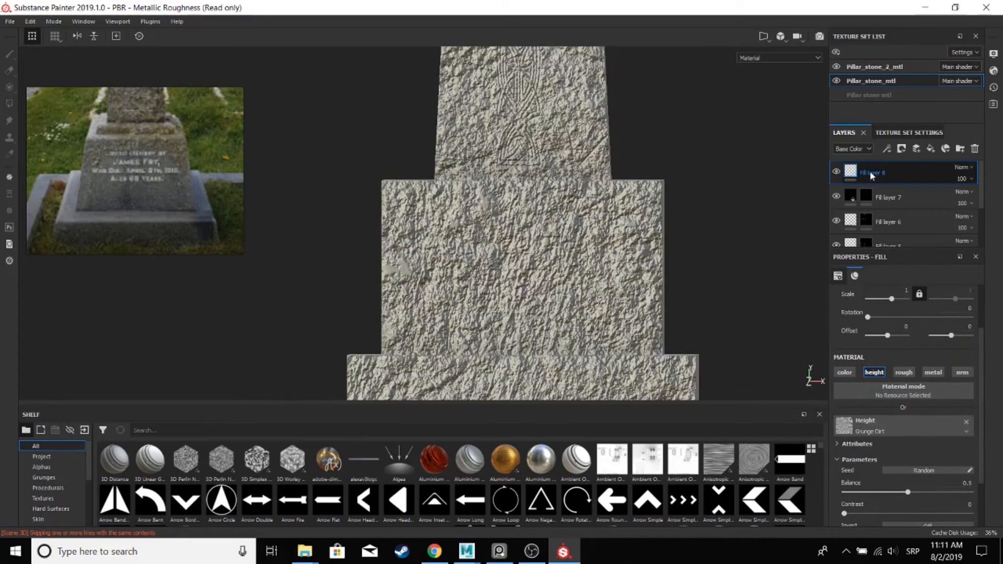
{"action": "key", "text": "ctrl+z"}
- Add a black mask with a paint effect to the top fill layer
{"action": "right_click", "coordinate": [886, 174]}
{"action": "left_click", "coordinate": [889, 20]}
{"action": "left_click", "coordinate": [887, 149]}
{"action": "left_click", "coordinate": [891, 177]}
- Try Grunge Dirt as the brush alpha at size 4.41 over the pedestal inscription
{"action": "scroll", "coordinate": [894, 435], "scroll_direction": "up", "scroll_amount": 8}
{"action": "scroll", "coordinate": [888, 438], "scroll_direction": "down", "scroll_amount": 4}
{"action": "type", "text": "grunge dirt"}
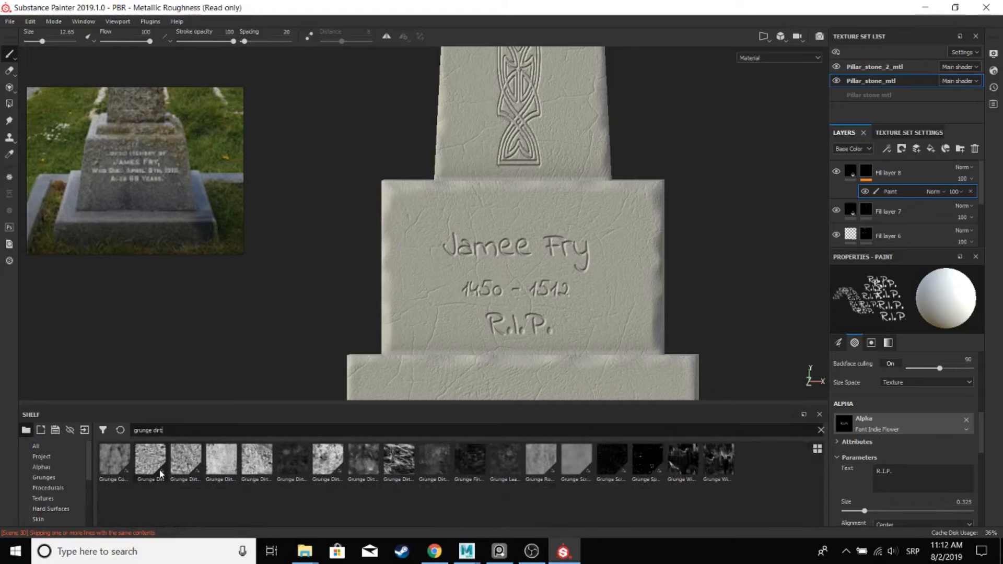
{"action": "mouse_move", "coordinate": [150, 460]}
{"action": "left_mouse_down"}
{"action": "mouse_move", "coordinate": [810, 407]}
{"action": "mouse_move", "coordinate": [844, 423]}
{"action": "left_mouse_up"}
{"action": "right_click_drag", "start_coordinate": [493, 266], "coordinate": [450, 266], "text": "ctrl"}
{"action": "scroll", "coordinate": [493, 266], "scroll_direction": "down", "scroll_amount": 2}
{"action": "left_click_drag", "start_coordinate": [492, 266], "coordinate": [504, 269], "text": "alt"}
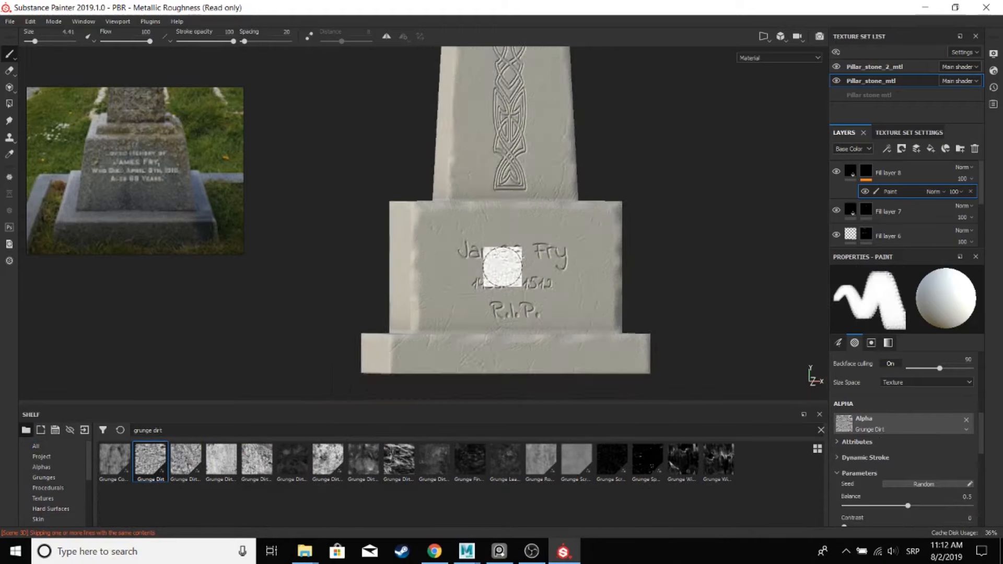
- Try a Dirt 1 brush stroke over the start of the carved name and undo it
{"action": "scroll", "coordinate": [504, 268], "scroll_direction": "up", "scroll_amount": 5}
{"action": "left_click", "coordinate": [43, 477]}
{"action": "left_click", "coordinate": [399, 502]}
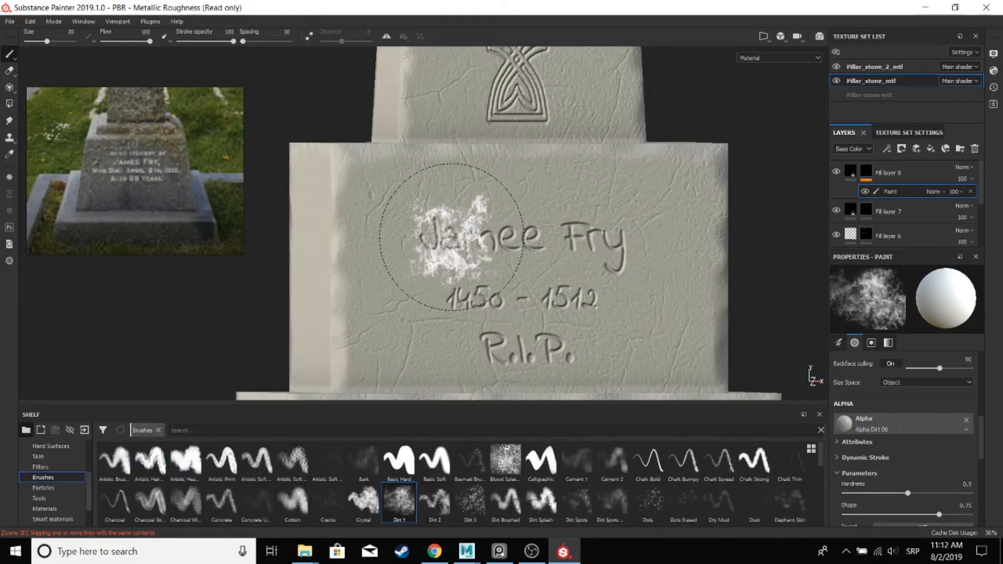
{"action": "scroll", "coordinate": [459, 229], "scroll_direction": "up", "scroll_amount": 2}
{"action": "scroll", "coordinate": [466, 247], "scroll_direction": "down", "scroll_amount": 4}
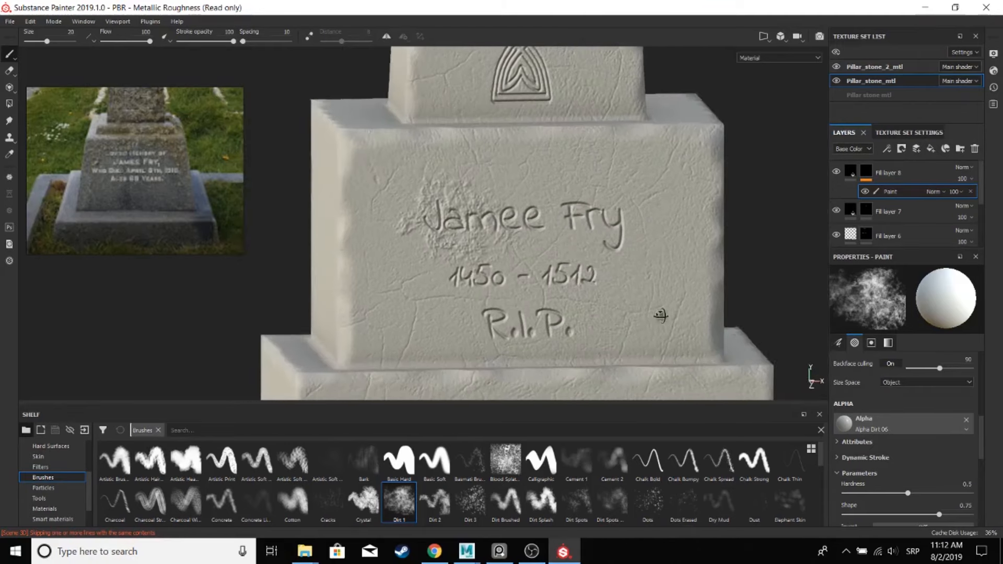
{"action": "scroll", "coordinate": [610, 264], "scroll_direction": "up", "scroll_amount": 5}
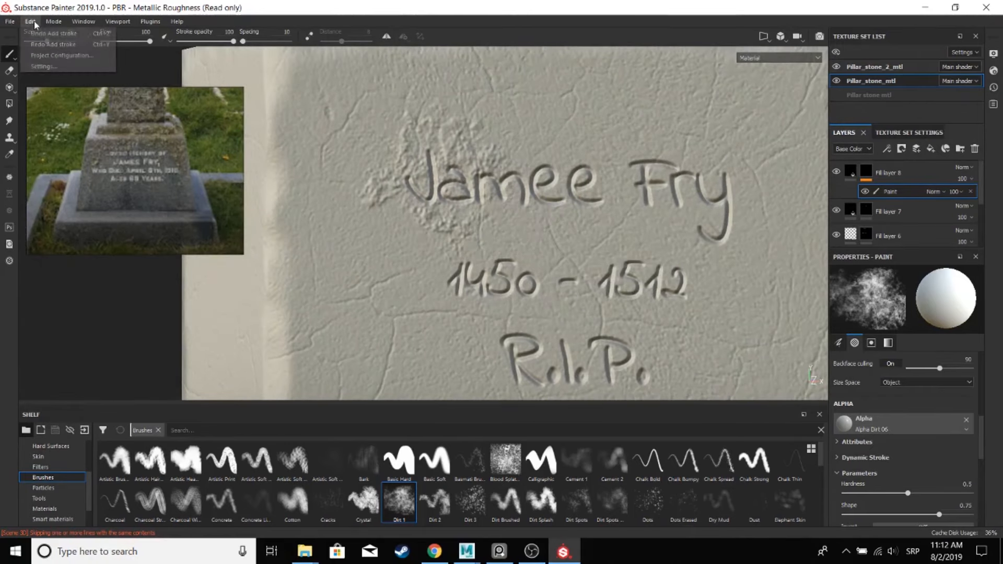
{"action": "left_click", "coordinate": [46, 34]}
- Add a paint effect to the mask of the inscription layer, Fill layer 7
{"action": "right_click", "coordinate": [867, 212]}
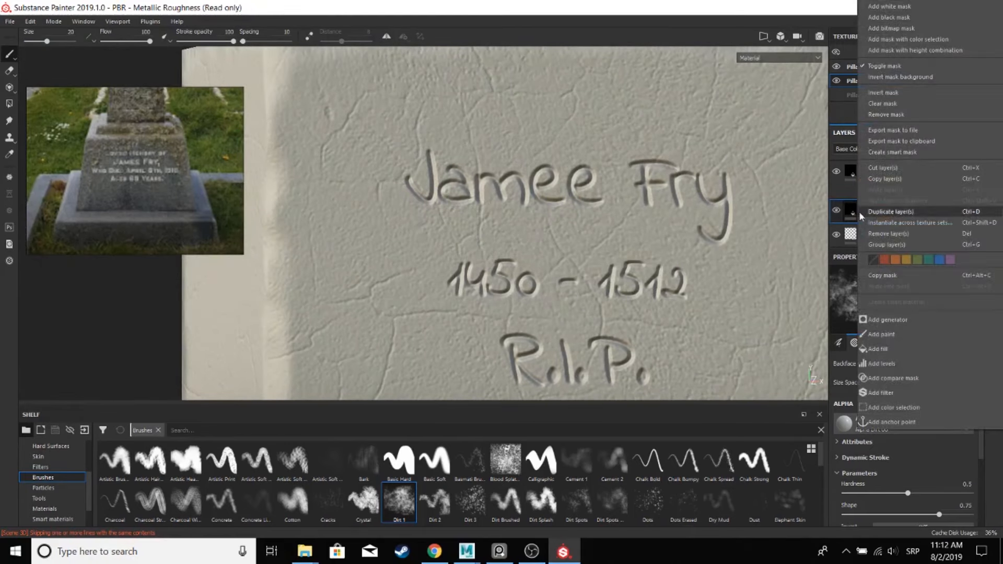
{"action": "left_click", "coordinate": [852, 212]}
{"action": "right_click", "coordinate": [867, 211]}
{"action": "left_click", "coordinate": [855, 212]}
{"action": "left_click", "coordinate": [905, 180]}
- Try Dirt 1 strokes on the inscription layer's mask, reducing the brush size to 11.93, and undo them
{"action": "scroll", "coordinate": [575, 240], "scroll_direction": "down", "scroll_amount": 3}
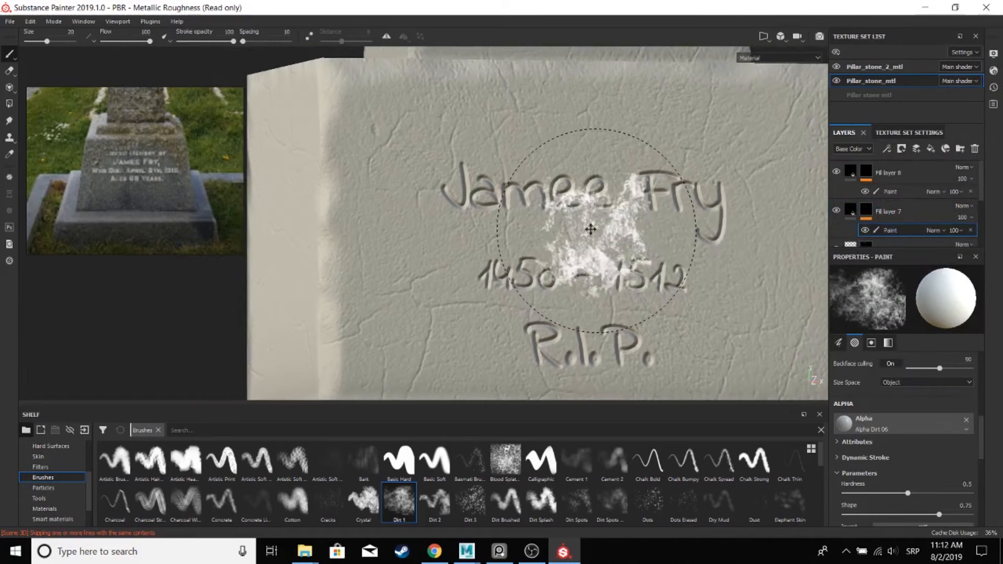
{"action": "left_click", "coordinate": [44, 34]}
{"action": "right_click_drag", "start_coordinate": [457, 175], "coordinate": [431, 175], "text": "ctrl"}
{"action": "left_click", "coordinate": [29, 22]}
{"action": "mouse_move", "coordinate": [586, 235]}
{"action": "left_mouse_down", "text": "alt"}
{"action": "mouse_move", "coordinate": [557, 233]}
{"action": "mouse_move", "coordinate": [587, 252]}
{"action": "left_mouse_up", "text": "alt"}
{"action": "left_click", "coordinate": [30, 22]}
{"action": "left_click", "coordinate": [44, 34]}
{"action": "scroll", "coordinate": [569, 235], "scroll_direction": "down", "scroll_amount": 5}
{"action": "middle_click_drag", "start_coordinate": [567, 233], "coordinate": [544, 333], "text": "alt"}
{"action": "scroll", "coordinate": [552, 223], "scroll_direction": "up", "scroll_amount": 2}
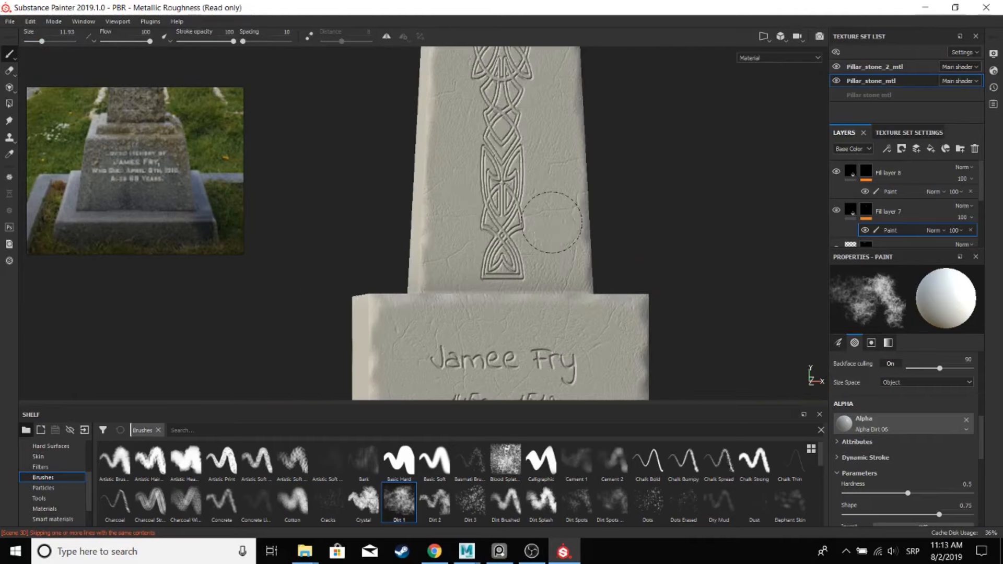
{"action": "scroll", "coordinate": [645, 293], "scroll_direction": "down", "scroll_amount": 2}
{"action": "middle_click_drag", "start_coordinate": [616, 280], "coordinate": [607, 222], "text": "alt"}
{"action": "left_click", "coordinate": [18, 22]}
{"action": "left_click", "coordinate": [44, 33]}
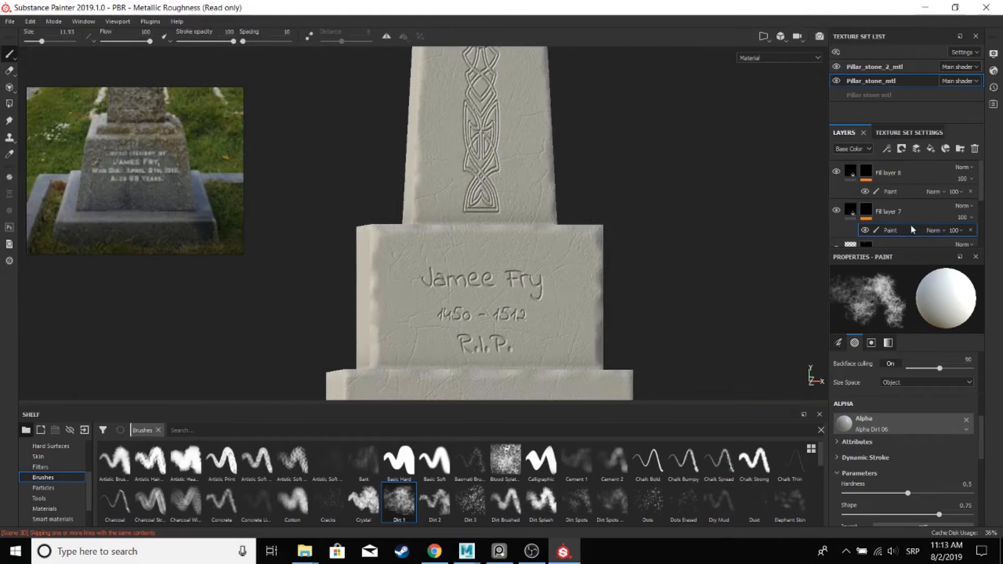
- Try the Dirt 2 brush on the top fill layer's mask over the carved name and undo the stroke
{"action": "left_click", "coordinate": [883, 192]}
{"action": "scroll", "coordinate": [571, 217], "scroll_direction": "up", "scroll_amount": 4}
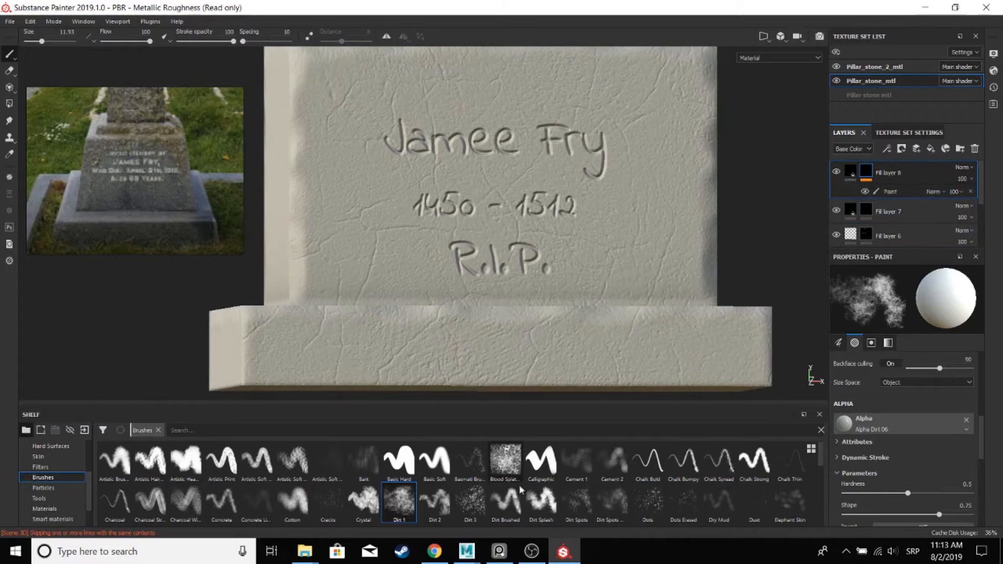
{"action": "left_click", "coordinate": [437, 507]}
{"action": "left_click_drag", "start_coordinate": [563, 192], "coordinate": [593, 282], "text": "alt"}
{"action": "left_click", "coordinate": [883, 173]}
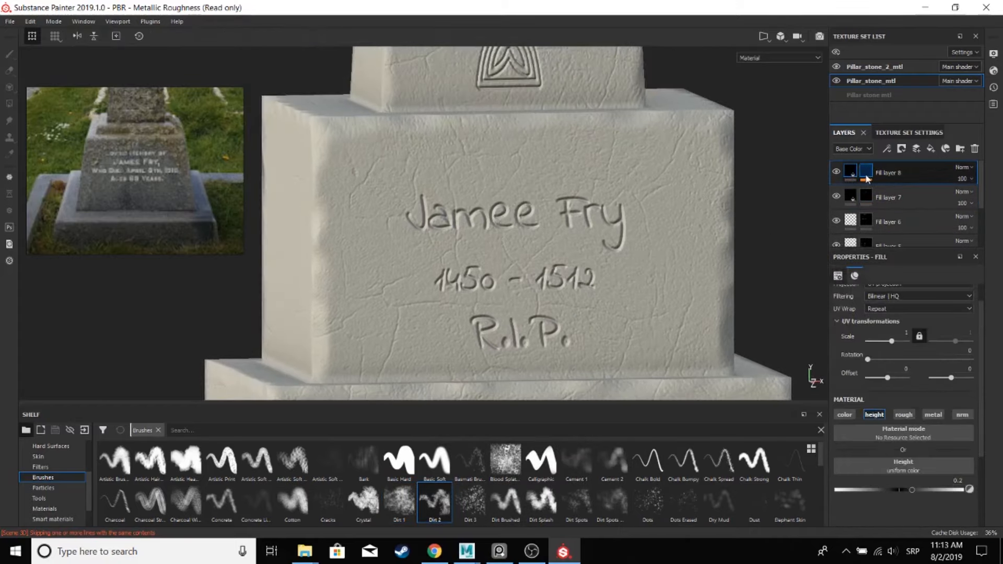
{"action": "left_click", "coordinate": [866, 172]}
{"action": "left_click", "coordinate": [489, 209]}
{"action": "left_click", "coordinate": [30, 22]}
{"action": "left_click", "coordinate": [40, 34]}
- Look over the pedestal and its inscription from other angles
{"action": "left_click_drag", "start_coordinate": [685, 248], "coordinate": [654, 243], "text": "alt"}
{"action": "scroll", "coordinate": [627, 243], "scroll_direction": "down", "scroll_amount": 2}
{"action": "middle_click_drag", "start_coordinate": [574, 253], "coordinate": [558, 215], "text": "alt"}
{"action": "scroll", "coordinate": [559, 216], "scroll_direction": "down", "scroll_amount": 3}
{"action": "scroll", "coordinate": [572, 218], "scroll_direction": "up", "scroll_amount": 5}
{"action": "scroll", "coordinate": [583, 222], "scroll_direction": "down", "scroll_amount": 1}
{"action": "mouse_move", "coordinate": [580, 231]}
{"action": "left_mouse_down", "text": "alt"}
{"action": "mouse_move", "coordinate": [562, 233]}
{"action": "mouse_move", "coordinate": [570, 223]}
{"action": "left_mouse_up", "text": "alt"}
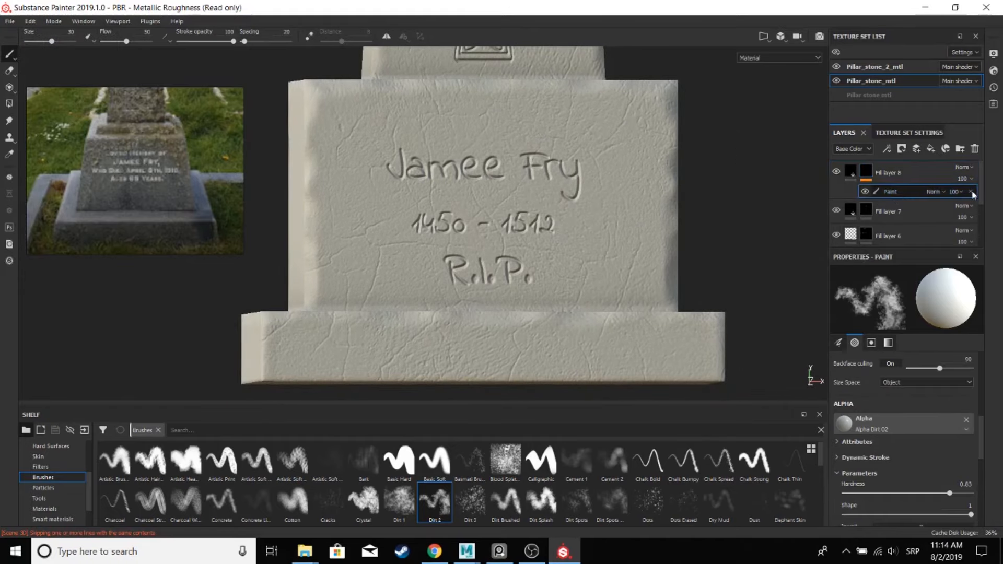
- Delete the paint effect from Fill layer 8's mask and show the Grunges category in the shelf
{"action": "scroll", "coordinate": [920, 441], "scroll_direction": "down", "scroll_amount": 3}
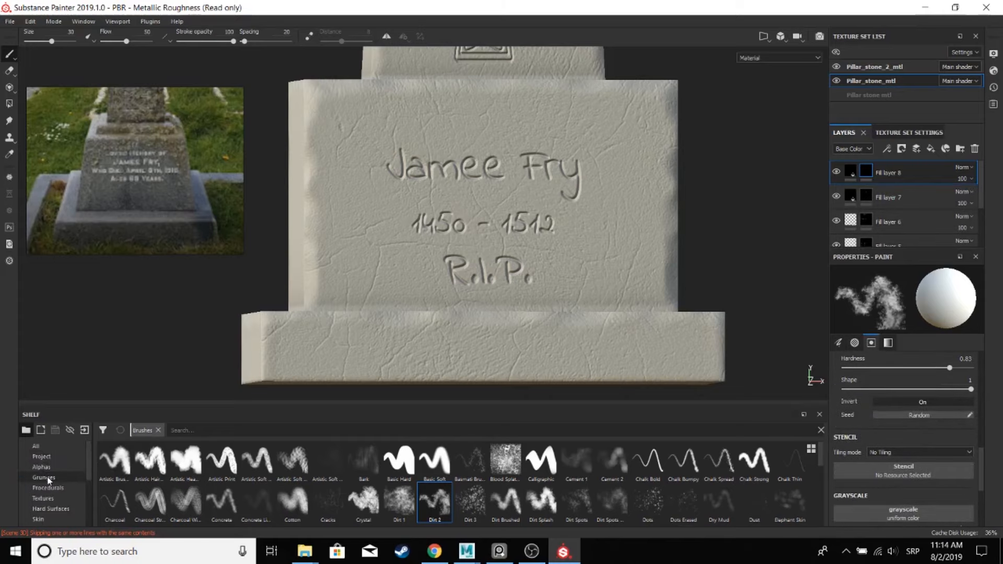
{"action": "left_click", "coordinate": [45, 477]}
{"action": "scroll", "coordinate": [968, 454], "scroll_direction": "up", "scroll_amount": 2}
{"action": "scroll", "coordinate": [535, 242], "scroll_direction": "up", "scroll_amount": 1}
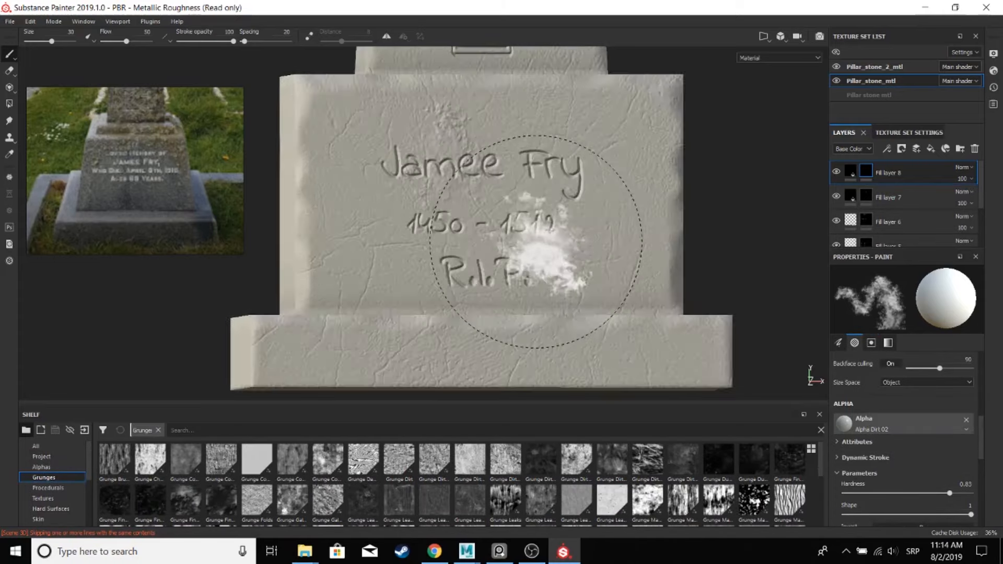
{"action": "scroll", "coordinate": [610, 294], "scroll_direction": "down", "scroll_amount": 3}
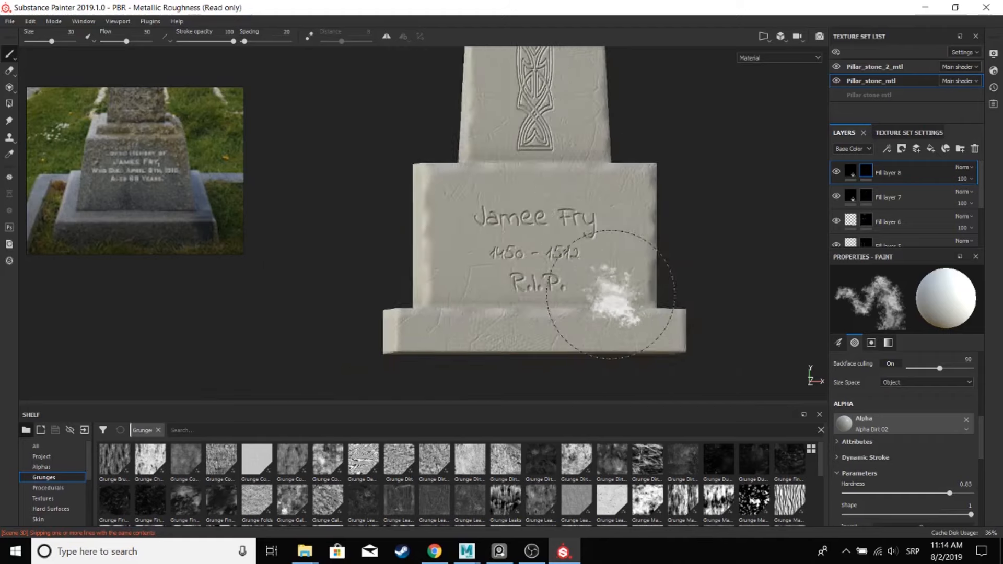
{"action": "scroll", "coordinate": [610, 294], "scroll_direction": "down", "scroll_amount": 1}
{"action": "left_click_drag", "start_coordinate": [610, 294], "coordinate": [593, 271], "text": "alt"}
{"action": "scroll", "coordinate": [657, 267], "scroll_direction": "up", "scroll_amount": 3}
{"action": "scroll", "coordinate": [666, 272], "scroll_direction": "down", "scroll_amount": 1}
- Add a generator to Fill layer 8's mask, trying the Moss resource first, and set it to Stain Mossy
{"action": "left_click", "coordinate": [887, 149]}
{"action": "left_click", "coordinate": [908, 162]}
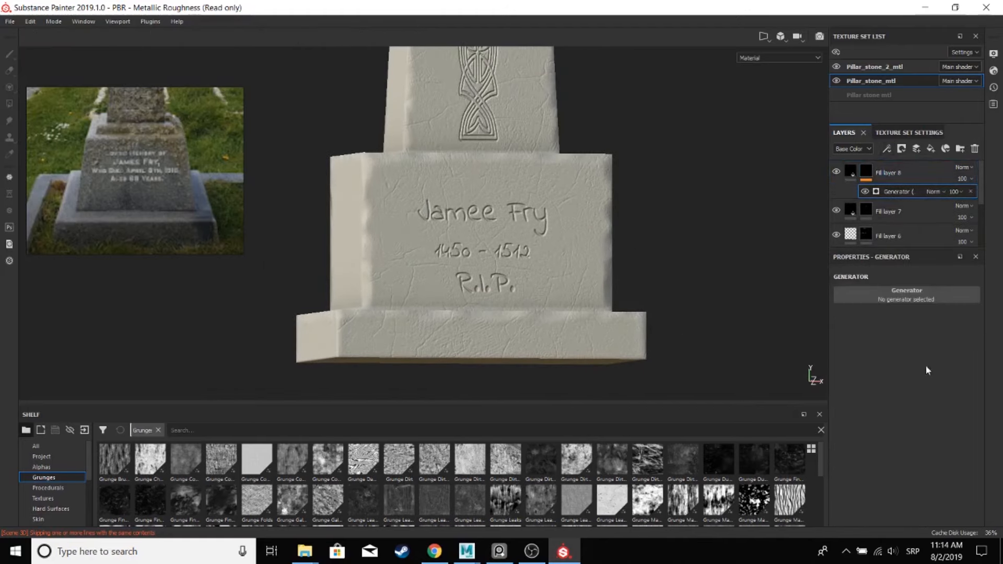
{"action": "left_click", "coordinate": [907, 292]}
{"action": "type", "text": "moss"}
{"action": "mouse_move", "coordinate": [895, 343]}
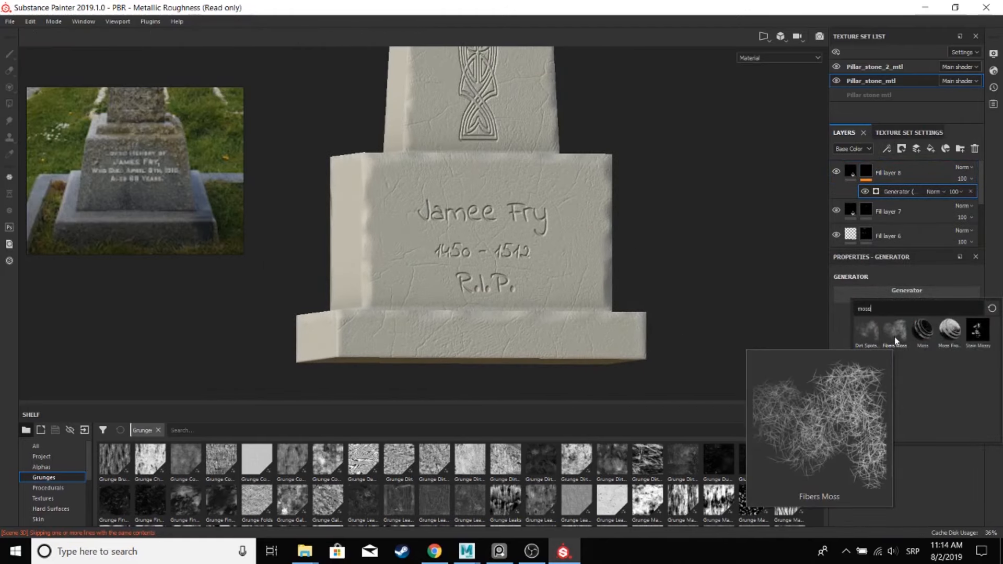
{"action": "left_click", "coordinate": [923, 331]}
{"action": "scroll", "coordinate": [514, 316], "scroll_direction": "up", "scroll_amount": 3}
{"action": "scroll", "coordinate": [514, 316], "scroll_direction": "down", "scroll_amount": 3}
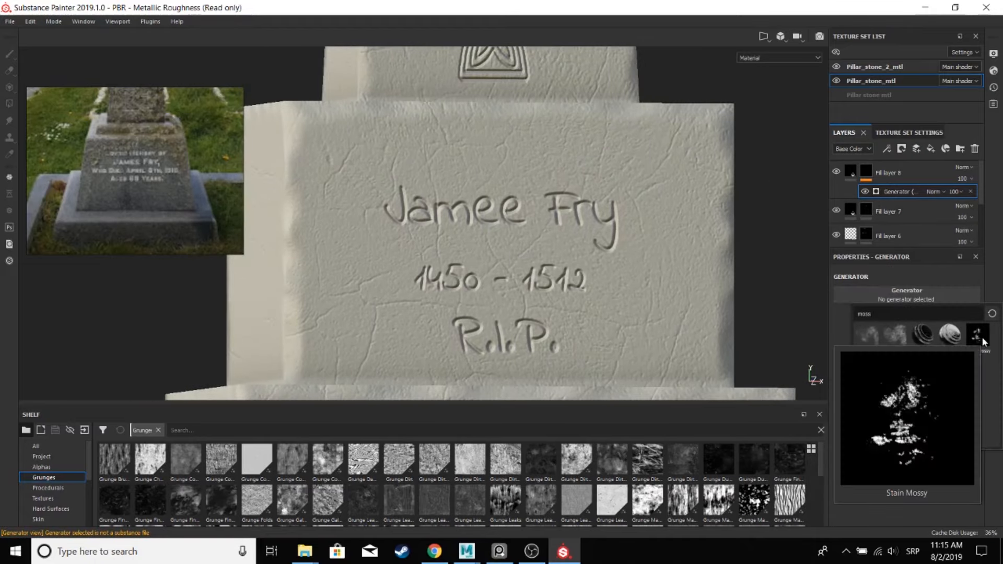
{"action": "left_click", "coordinate": [976, 334]}
- Try different hardness values and the vertical flip on the Stain Mossy generator, leaving hardness at 0.57 and the flip off
{"action": "scroll", "coordinate": [654, 294], "scroll_direction": "down", "scroll_amount": 3}
{"action": "scroll", "coordinate": [654, 294], "scroll_direction": "down", "scroll_amount": 3}
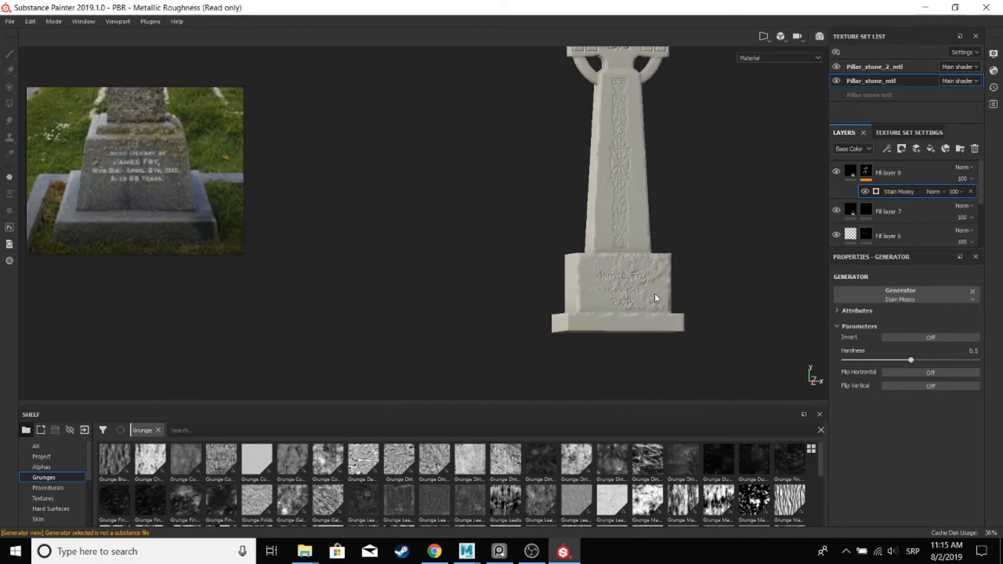
{"action": "scroll", "coordinate": [654, 293], "scroll_direction": "up", "scroll_amount": 3}
{"action": "left_click_drag", "start_coordinate": [911, 360], "coordinate": [886, 360]}
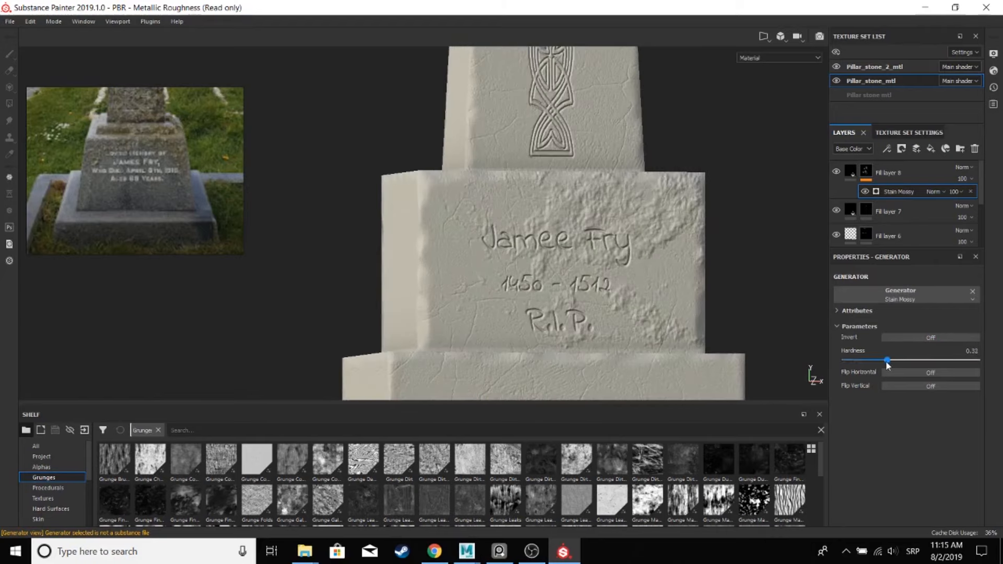
{"action": "left_click", "coordinate": [930, 386]}
{"action": "left_click_drag", "start_coordinate": [909, 364], "coordinate": [954, 363]}
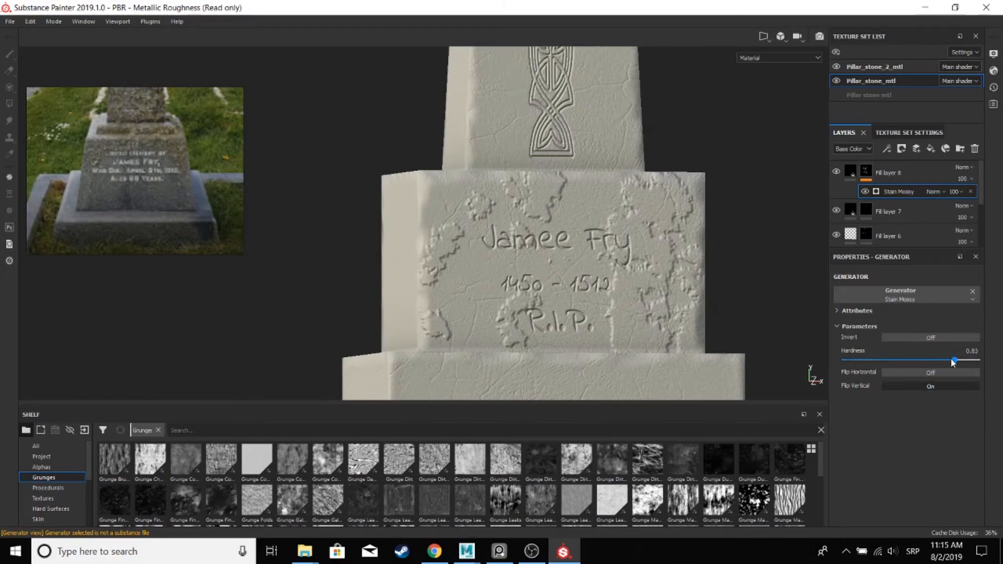
{"action": "left_click", "coordinate": [930, 386]}
{"action": "scroll", "coordinate": [763, 334], "scroll_direction": "down", "scroll_amount": 3}
{"action": "left_click_drag", "start_coordinate": [764, 334], "coordinate": [590, 247], "text": "alt"}
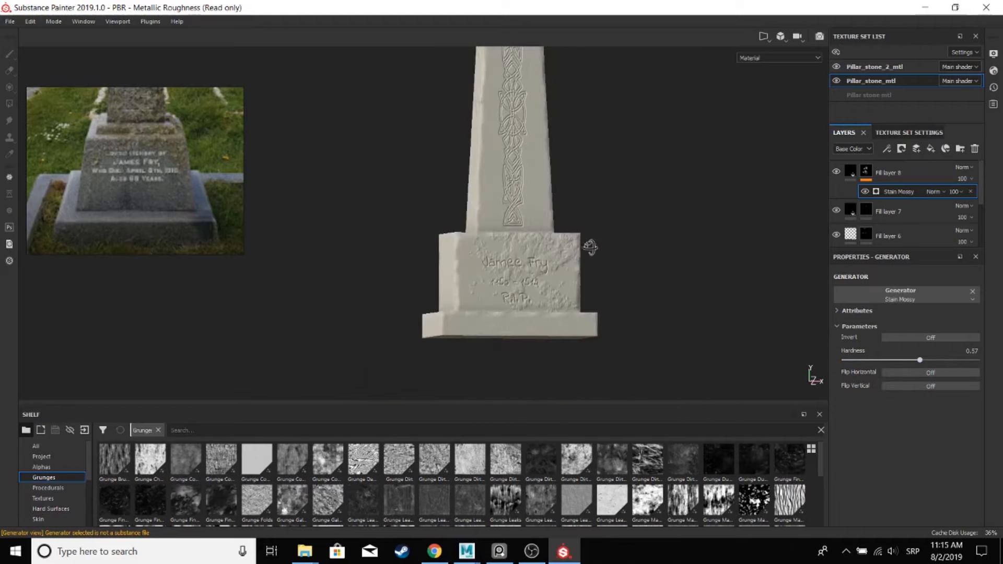
- Enable the color channel on Fill layer 8 and set its base color to a muted moss green
{"action": "scroll", "coordinate": [561, 303], "scroll_direction": "up", "scroll_amount": 3}
{"action": "left_click", "coordinate": [852, 173]}
{"action": "left_click", "coordinate": [845, 415]}
{"action": "left_click", "coordinate": [903, 481]}
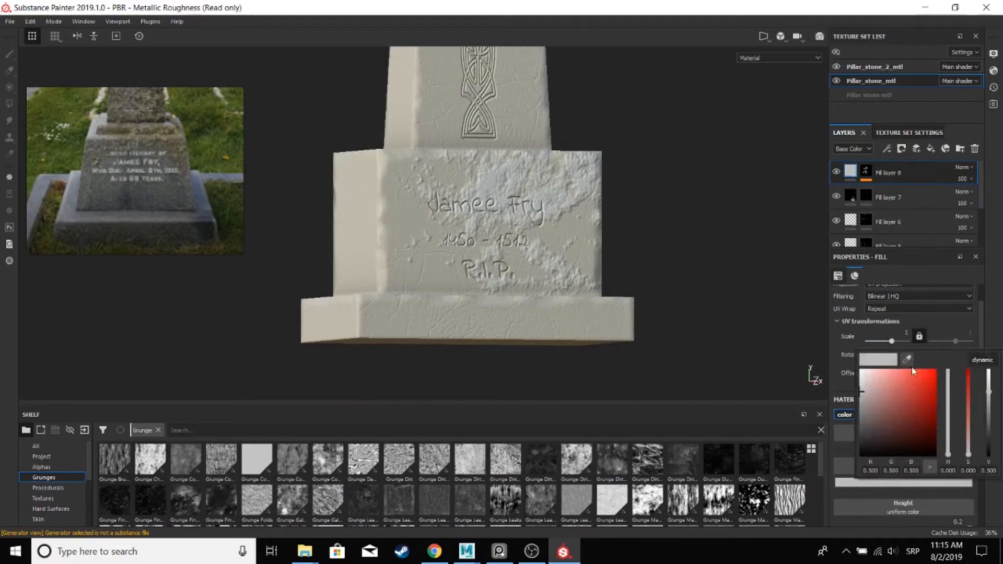
{"action": "left_click", "coordinate": [879, 414]}
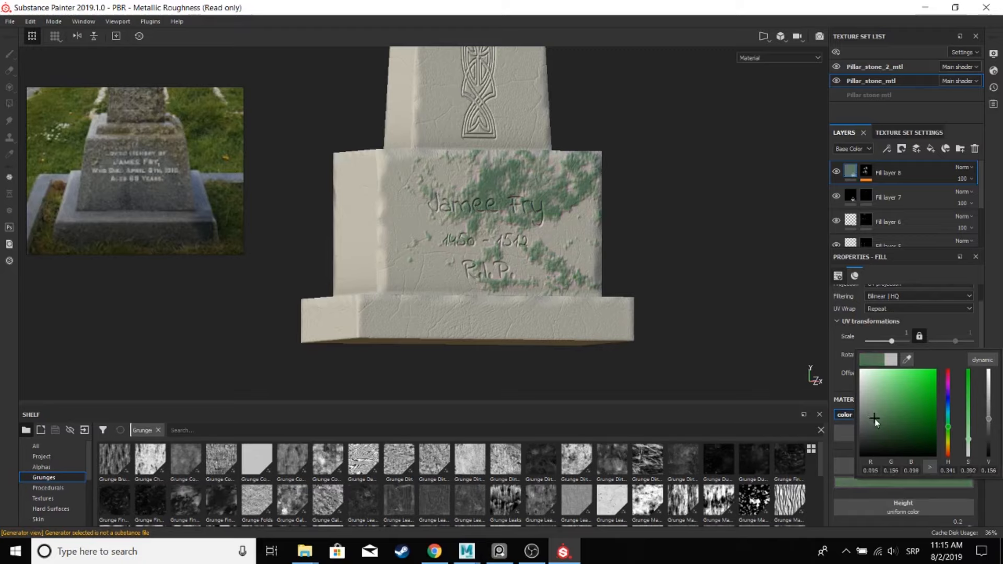
{"action": "scroll", "coordinate": [593, 214], "scroll_direction": "down", "scroll_amount": 5}
{"action": "middle_click_drag", "start_coordinate": [594, 214], "coordinate": [555, 309], "text": "alt"}
{"action": "left_click_drag", "start_coordinate": [554, 309], "coordinate": [507, 296], "text": "alt"}
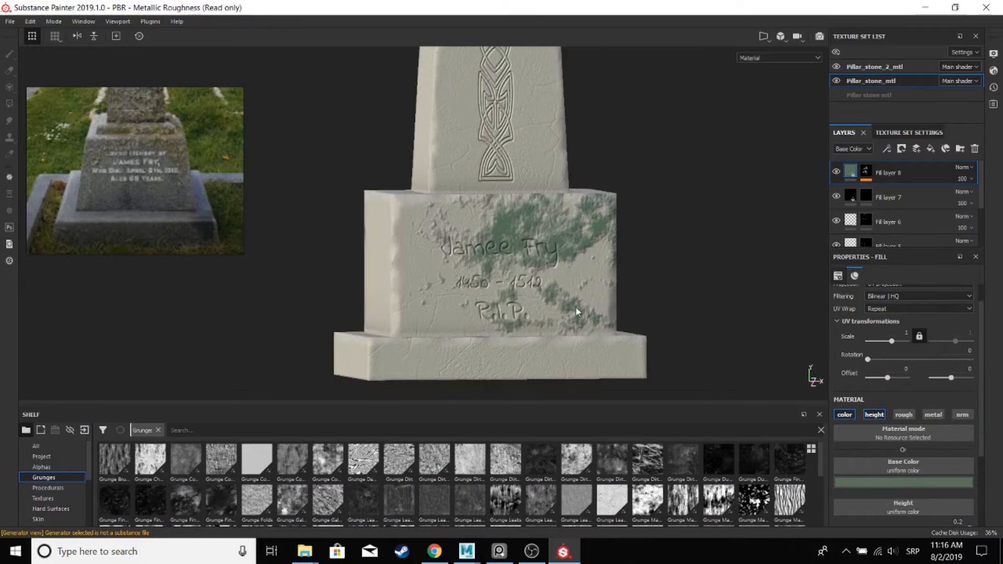
- Adjust Fill layer 8's base color to a more saturated green and check the moss on the pedestal
{"action": "left_click", "coordinate": [904, 482]}
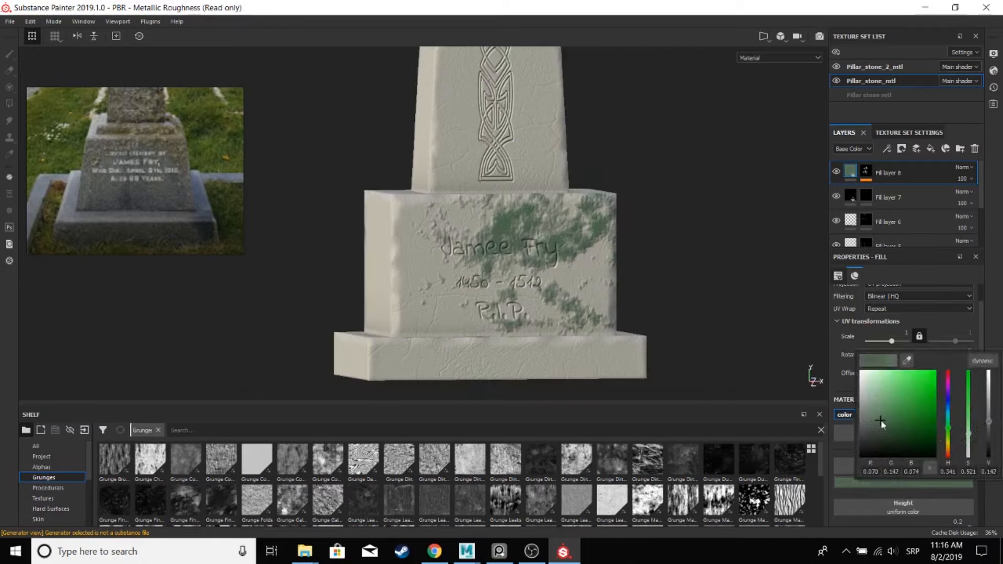
{"action": "scroll", "coordinate": [678, 291], "scroll_direction": "down", "scroll_amount": 5}
{"action": "middle_click_drag", "start_coordinate": [666, 295], "coordinate": [613, 289], "text": "alt"}
{"action": "scroll", "coordinate": [613, 289], "scroll_direction": "up", "scroll_amount": 4}
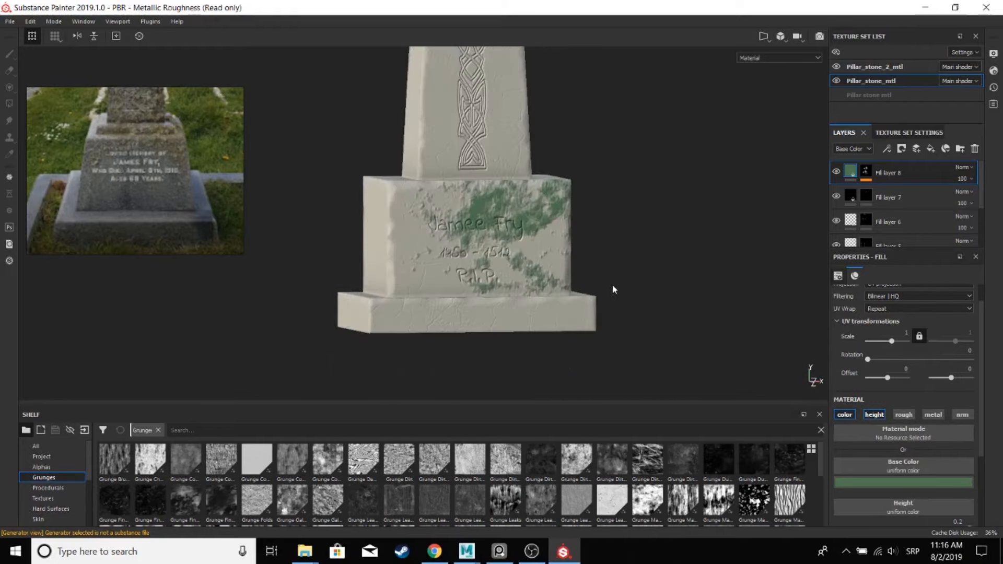
{"action": "left_click_drag", "start_coordinate": [613, 289], "coordinate": [799, 382], "text": "alt"}
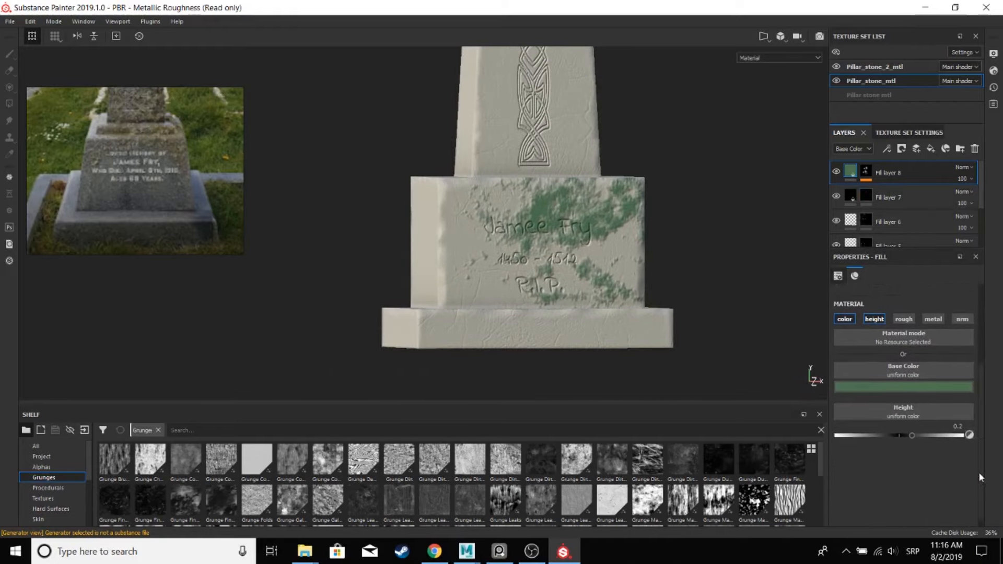
{"action": "scroll", "coordinate": [979, 471], "scroll_direction": "down", "scroll_amount": 2}
{"action": "scroll", "coordinate": [669, 291], "scroll_direction": "up", "scroll_amount": 3}
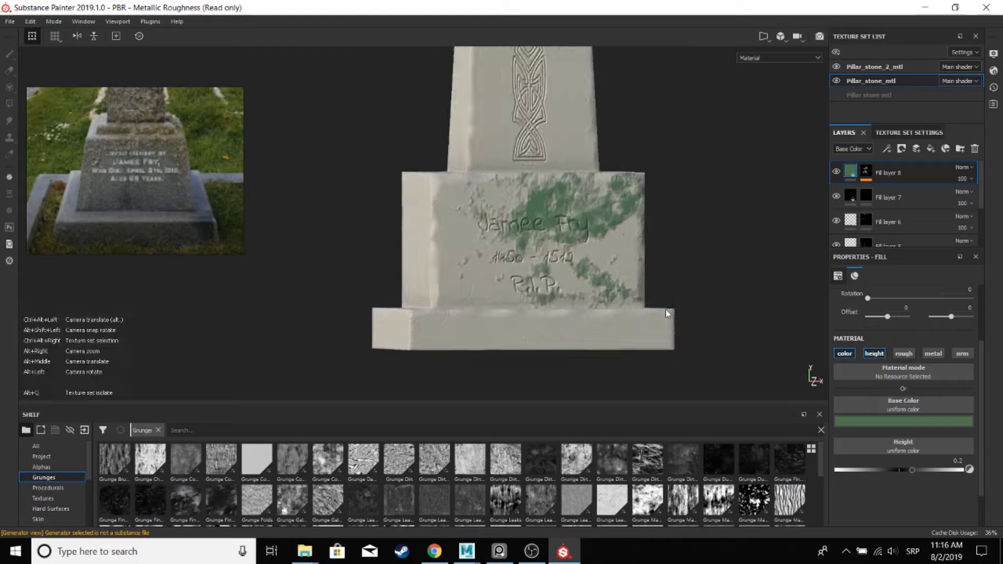
{"action": "left_click_drag", "start_coordinate": [670, 291], "coordinate": [657, 285], "text": "alt"}
{"action": "scroll", "coordinate": [658, 285], "scroll_direction": "down", "scroll_amount": 5}
{"action": "middle_click_drag", "start_coordinate": [657, 285], "coordinate": [548, 359], "text": "alt"}
{"action": "left_click_drag", "start_coordinate": [547, 359], "coordinate": [484, 297], "text": "alt"}
{"action": "scroll", "coordinate": [543, 309], "scroll_direction": "up", "scroll_amount": 5}
- Set the Stain Mossy generator's hardness to 0.55, testing Invert and Flip Horizontal and leaving both off
{"action": "left_click", "coordinate": [866, 173]}
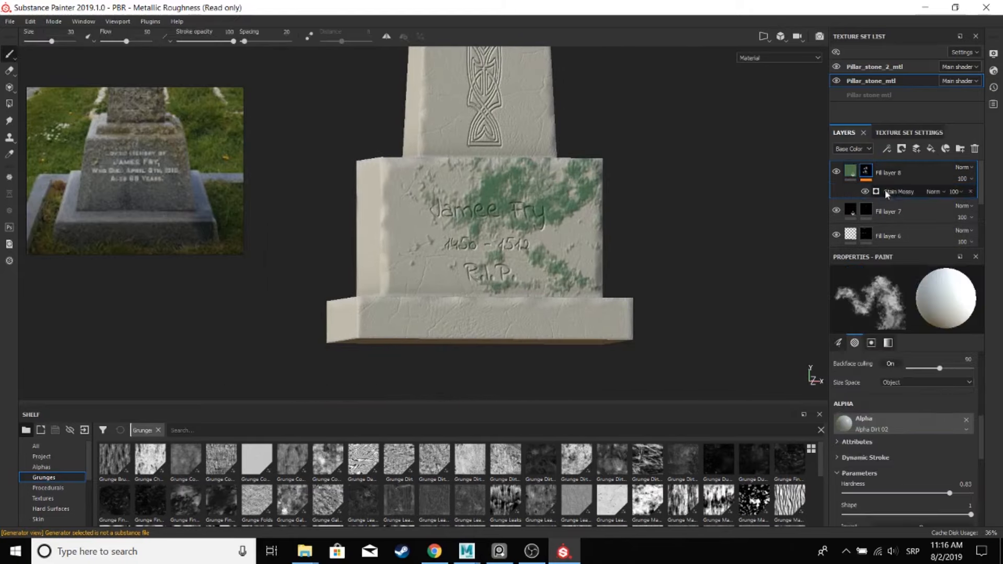
{"action": "left_click", "coordinate": [888, 192]}
{"action": "left_click", "coordinate": [923, 338]}
{"action": "left_click", "coordinate": [923, 338]}
{"action": "left_click", "coordinate": [923, 338]}
{"action": "left_click", "coordinate": [923, 337]}
{"action": "mouse_move", "coordinate": [920, 359]}
{"action": "left_mouse_down"}
{"action": "mouse_move", "coordinate": [966, 359]}
{"action": "mouse_move", "coordinate": [899, 359]}
{"action": "mouse_move", "coordinate": [914, 360]}
{"action": "left_mouse_up"}
{"action": "left_click", "coordinate": [930, 373]}
{"action": "key", "text": "f"}
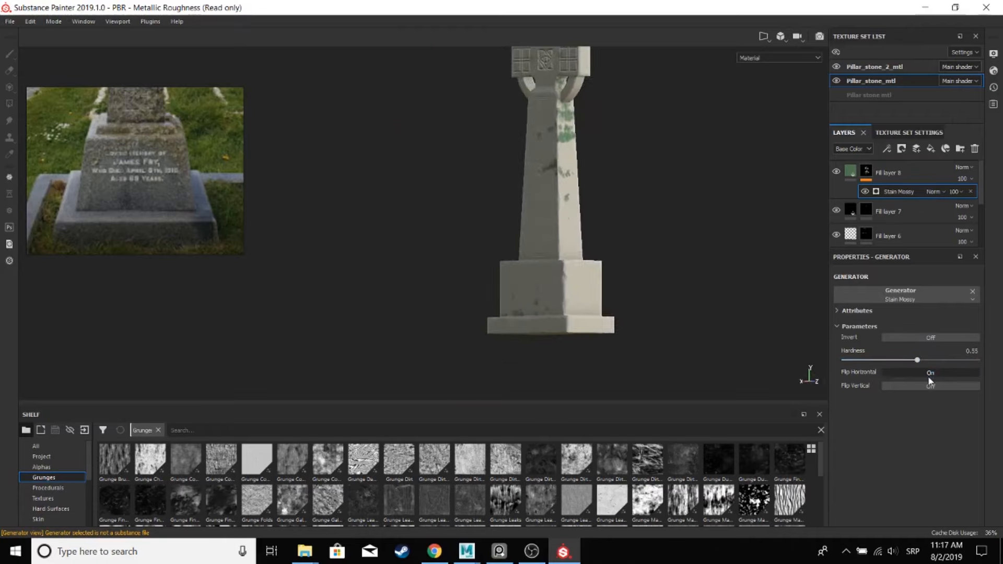
{"action": "left_click", "coordinate": [930, 372]}
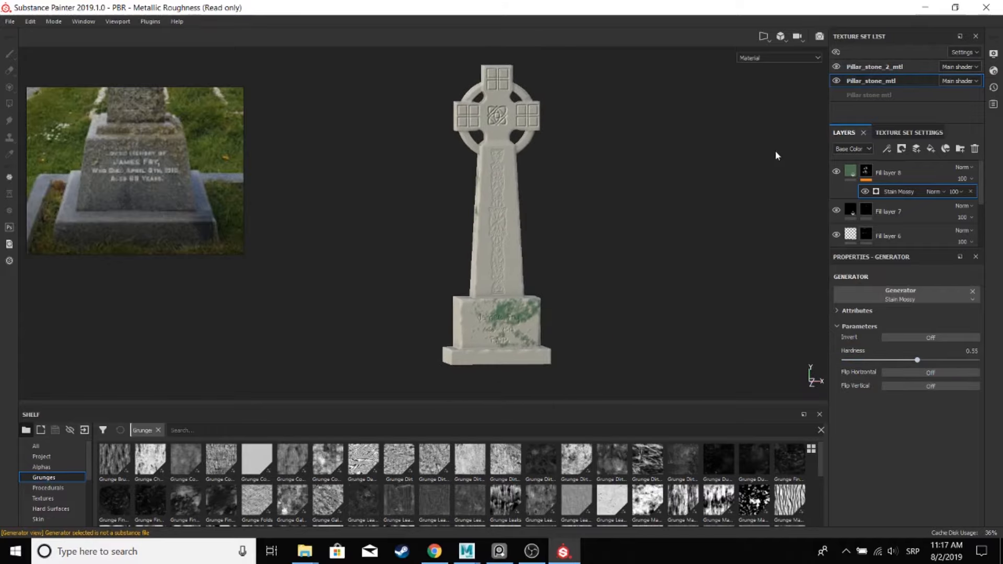